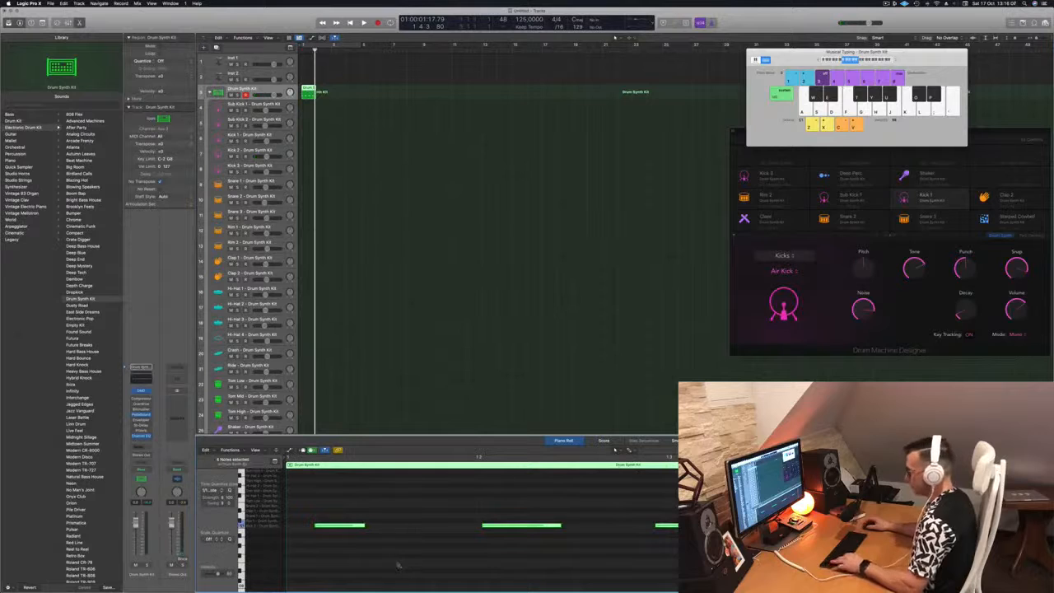
Quantize all the drum notes to the 1/16-note grid and clear the note selection
key(q)
click(425, 541)
scroll(392, 499, left, 1)
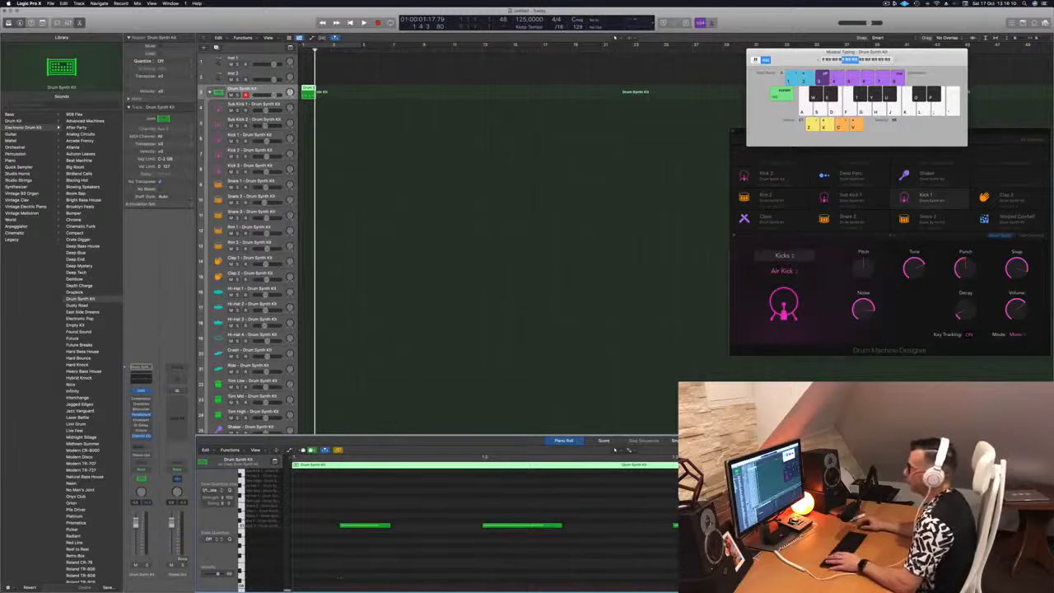
Option-drag copies of the drum region into the following bars, then play the whole pattern from the start
drag(309, 89, 336, 90)
key(super+a)
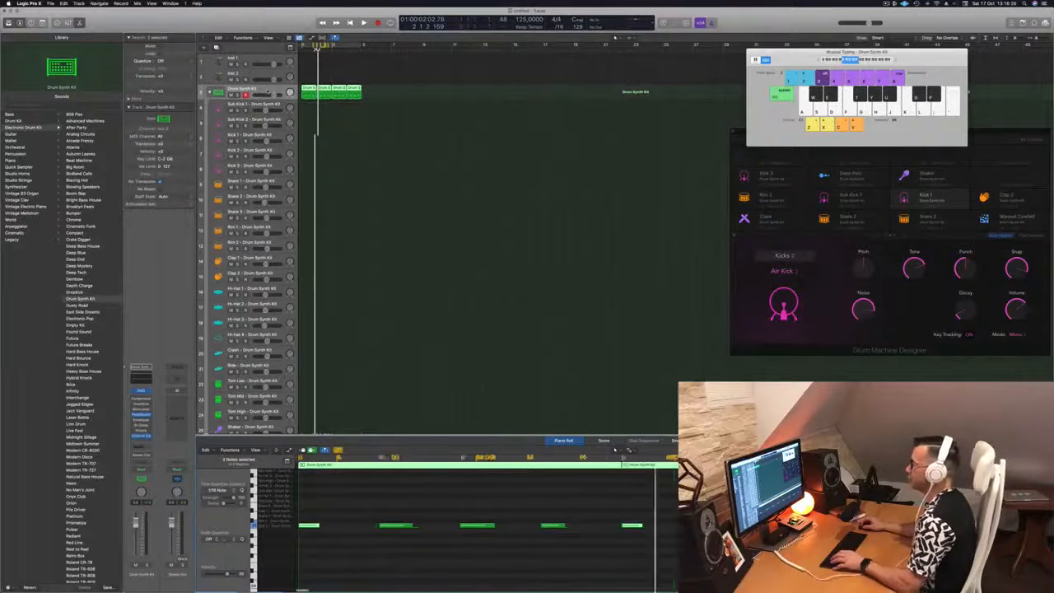
key(Return)
key(space)
key(super+Left)
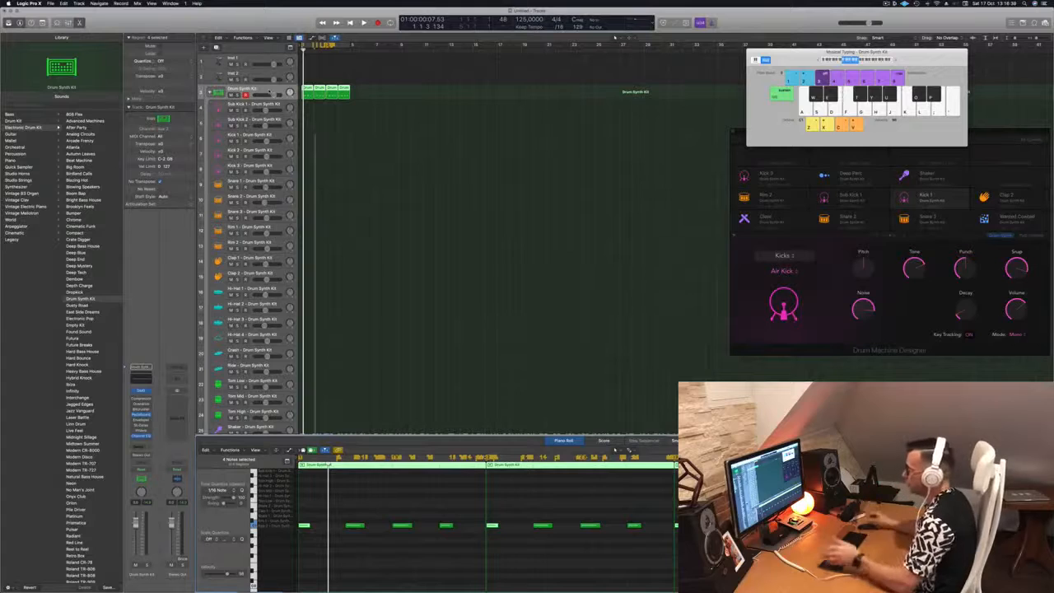
Select three drum notes, play the pattern, then drag the drum regions down onto the Kick 2 track
click(433, 511)
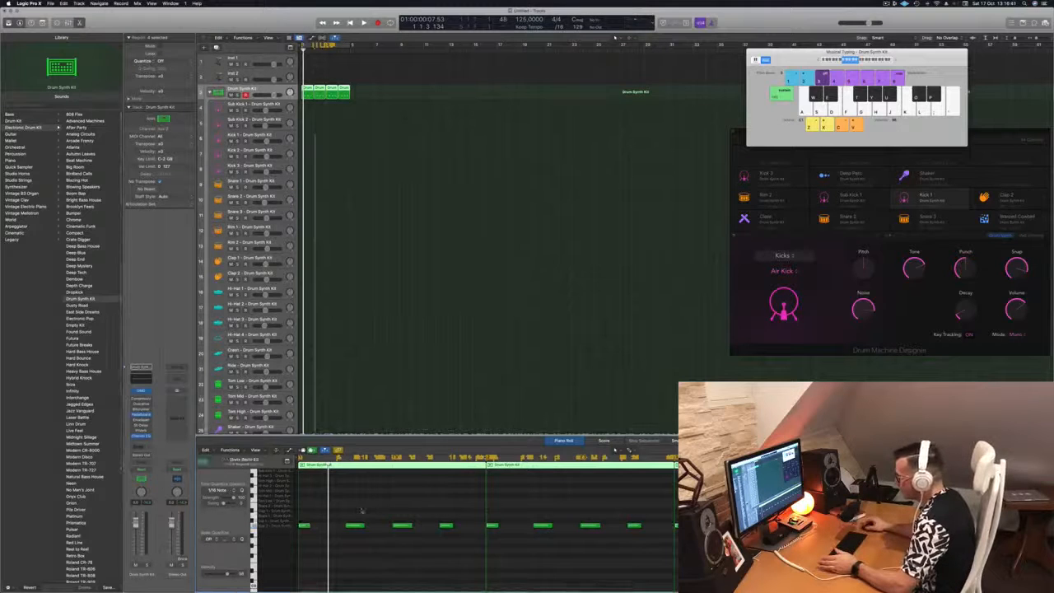
drag(345, 505, 465, 537)
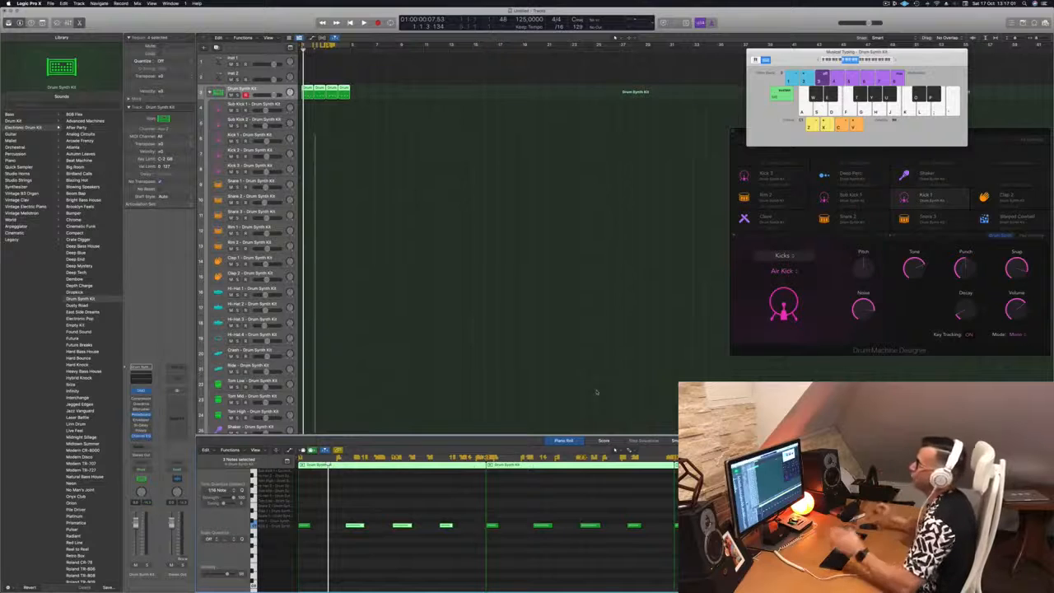
key(space)
key(space)
click(308, 89)
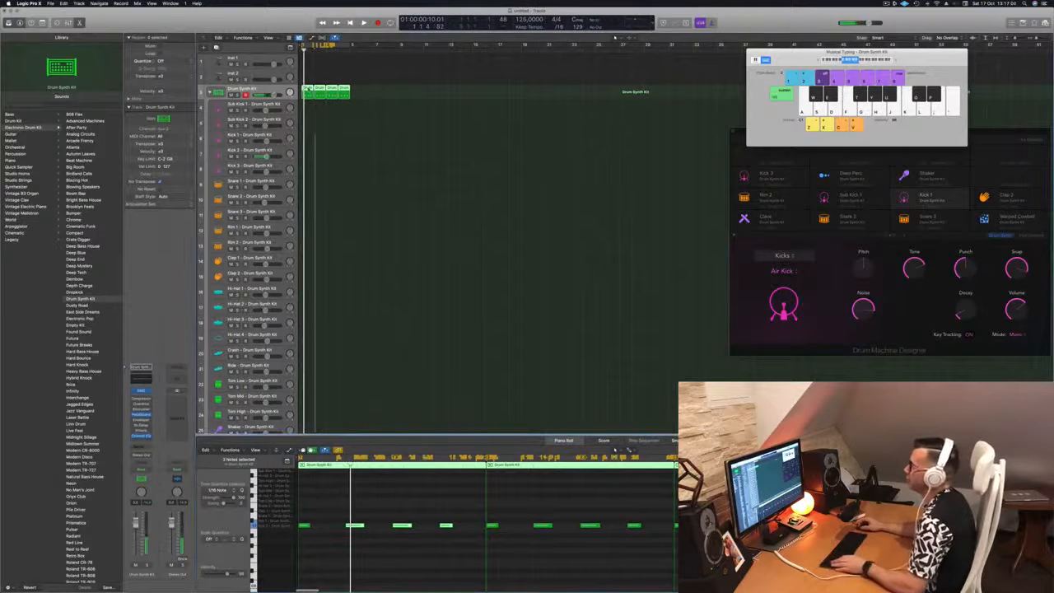
drag(308, 89, 310, 152)
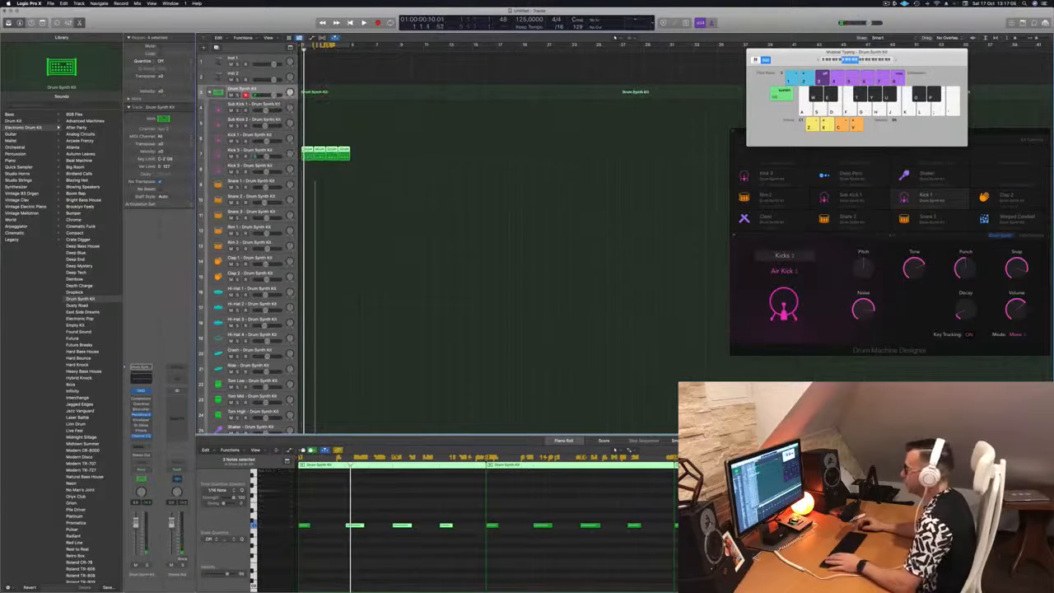
Transpose the kick pattern's selected notes up with Option-Up, play it back, and select the Kick 2 track
key(space)
click(328, 514)
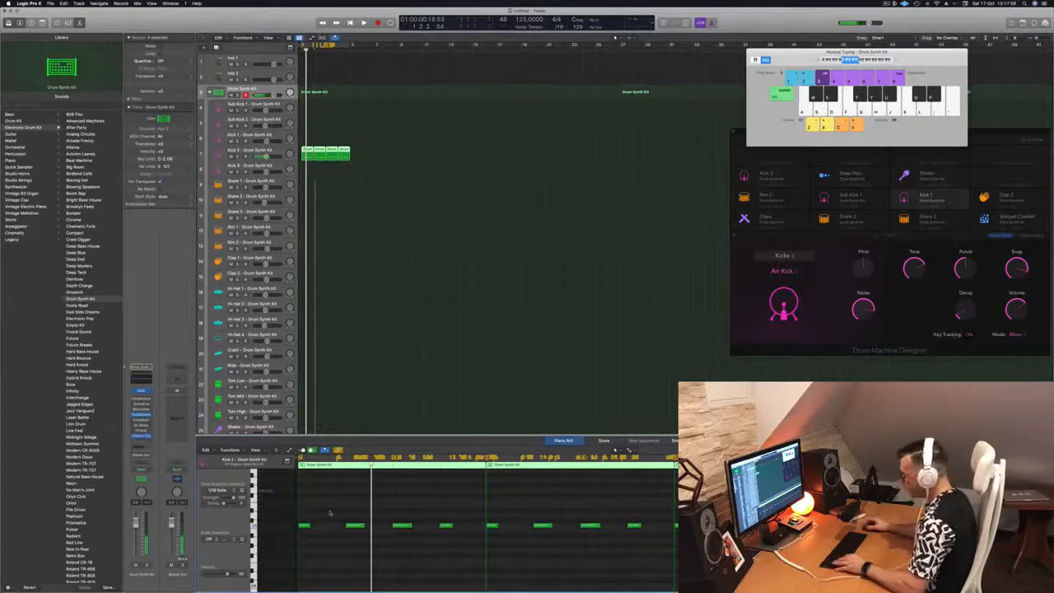
key(alt+Up)
key(alt+Up)
key(alt+Up)
key(alt+Up)
key(alt+Up)
key(alt+Up)
key(alt+Up)
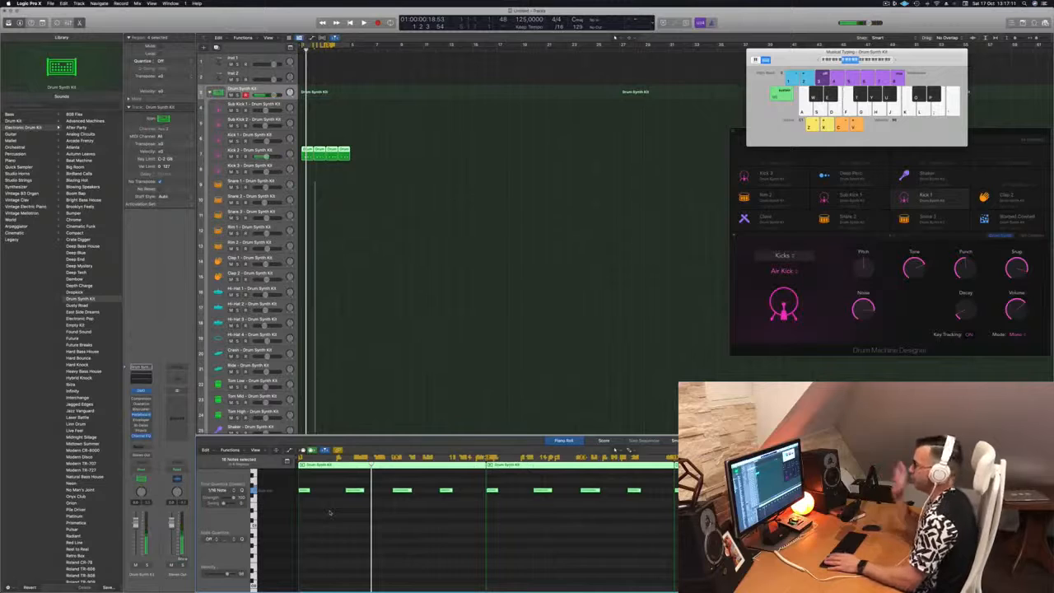
key(space)
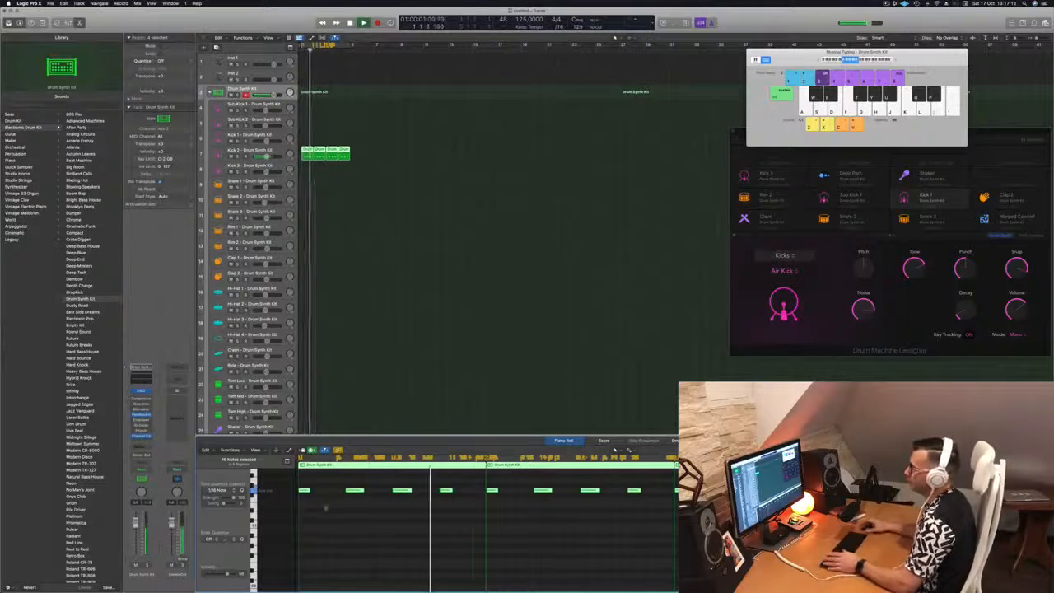
click(275, 152)
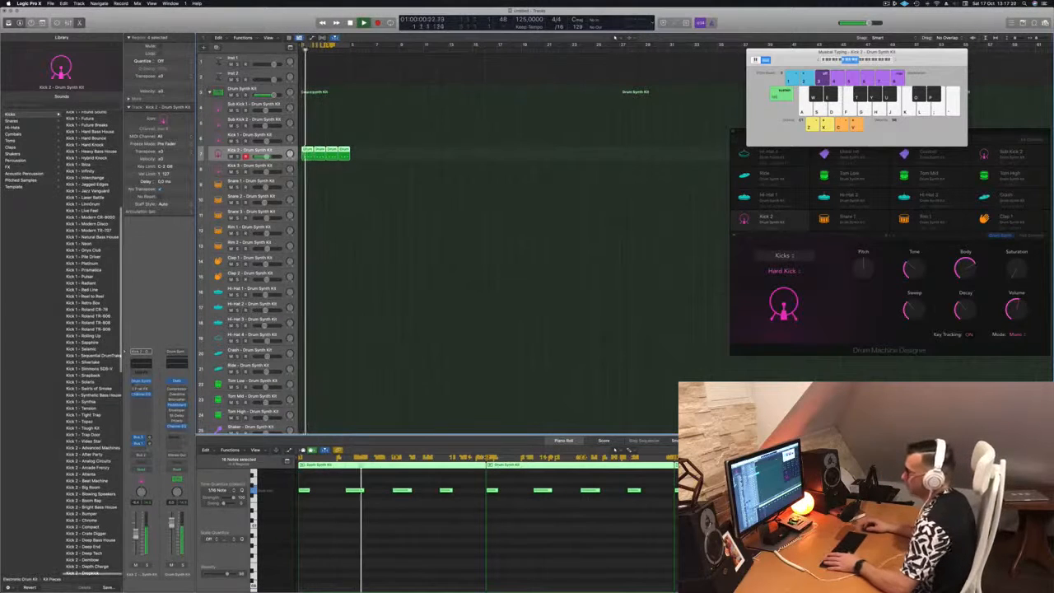
Open Kick 2's Drum Synth editor and reposition its window on screen
click(141, 382)
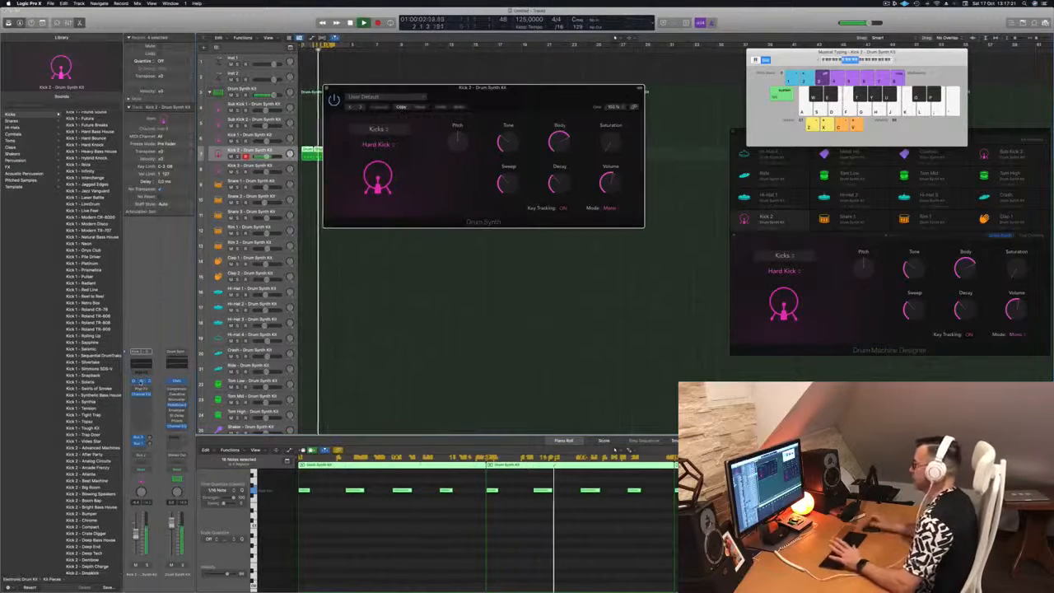
drag(530, 90, 598, 164)
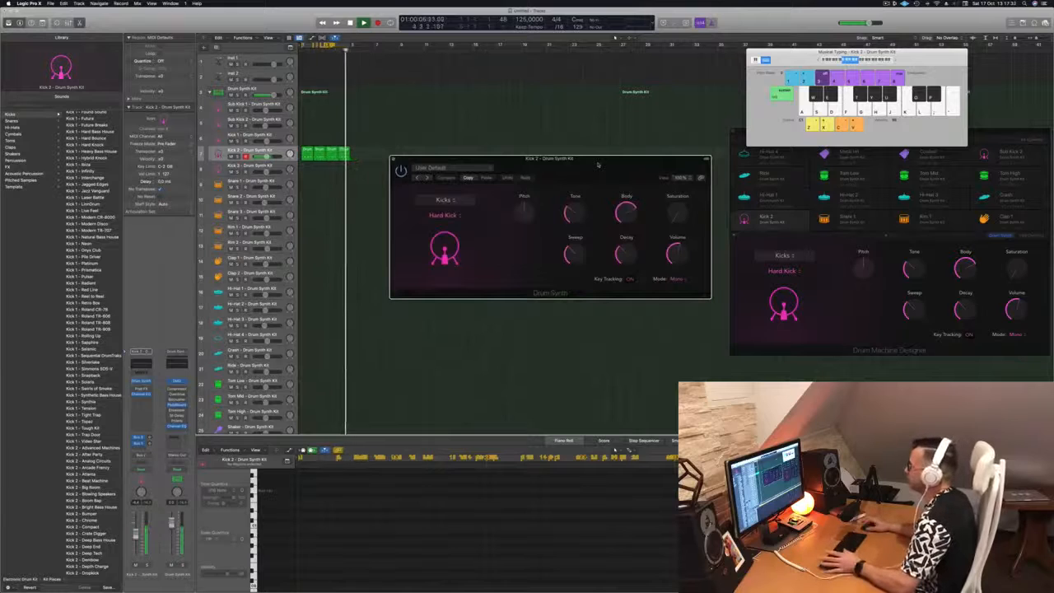
drag(598, 164, 591, 167)
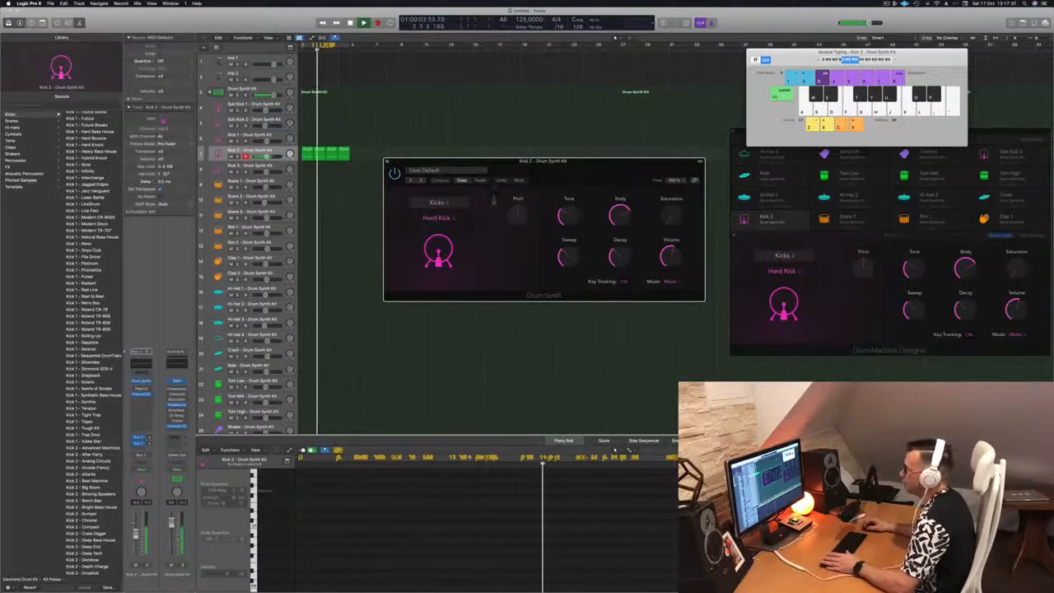
Raise the kick's pitch, set its tone to about 36% and its sweep to about 63.8%
drag(517, 213, 517, 227)
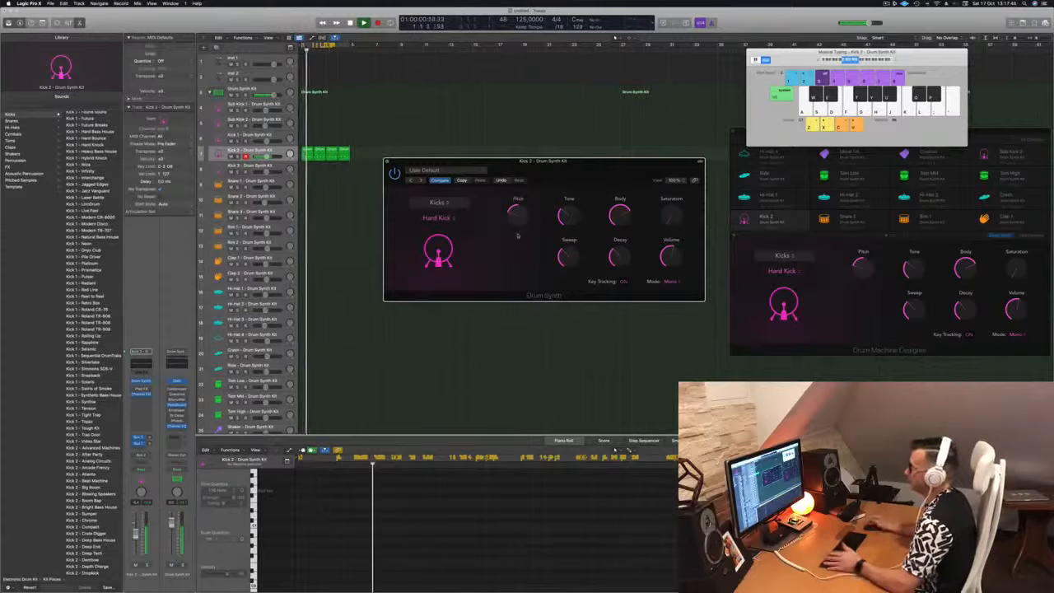
mouse_move(521, 216)
mouse_down()
mouse_move(524, 178)
mouse_move(522, 201)
mouse_up()
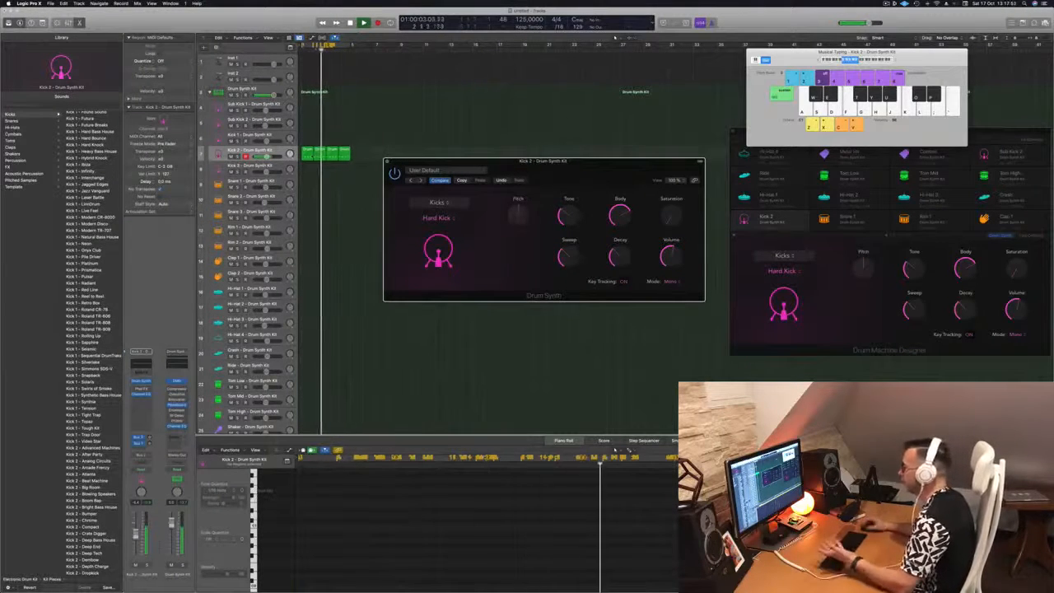
drag(567, 215, 569, 197)
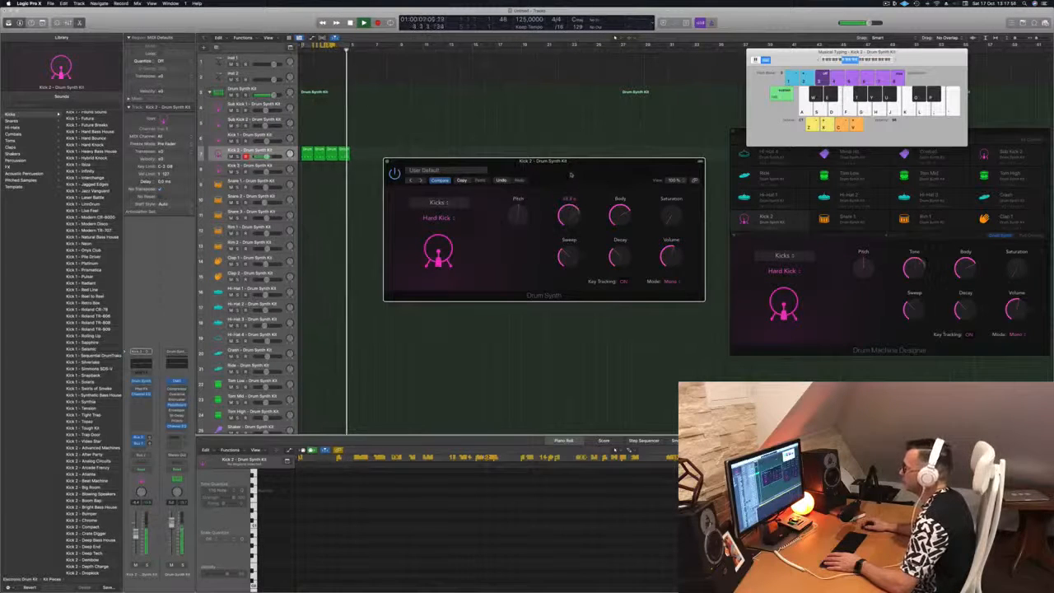
drag(572, 174, 568, 214)
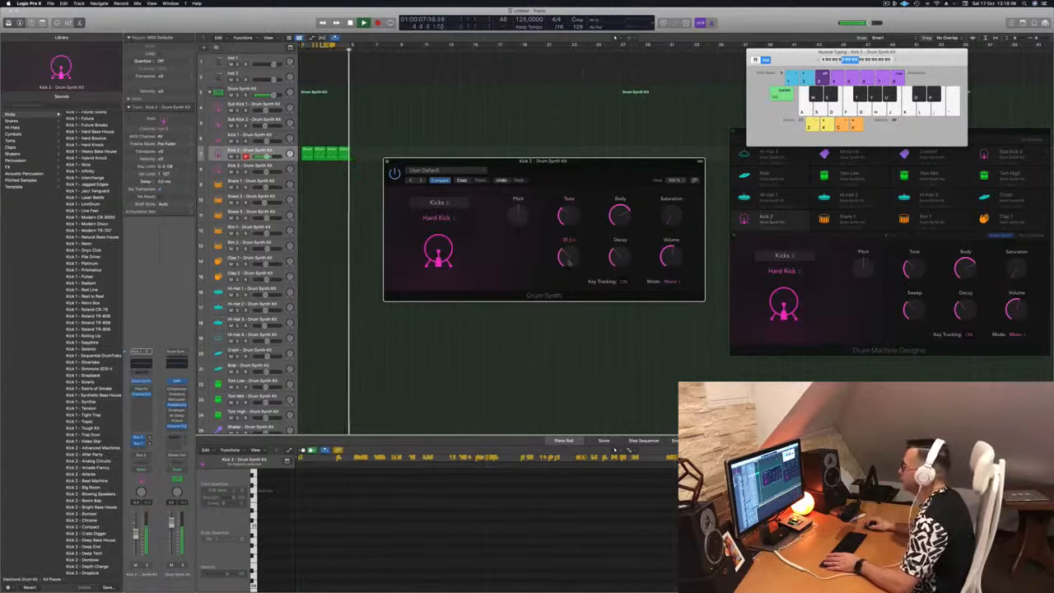
mouse_move(571, 262)
mouse_down()
mouse_move(575, 230)
mouse_move(574, 264)
mouse_up()
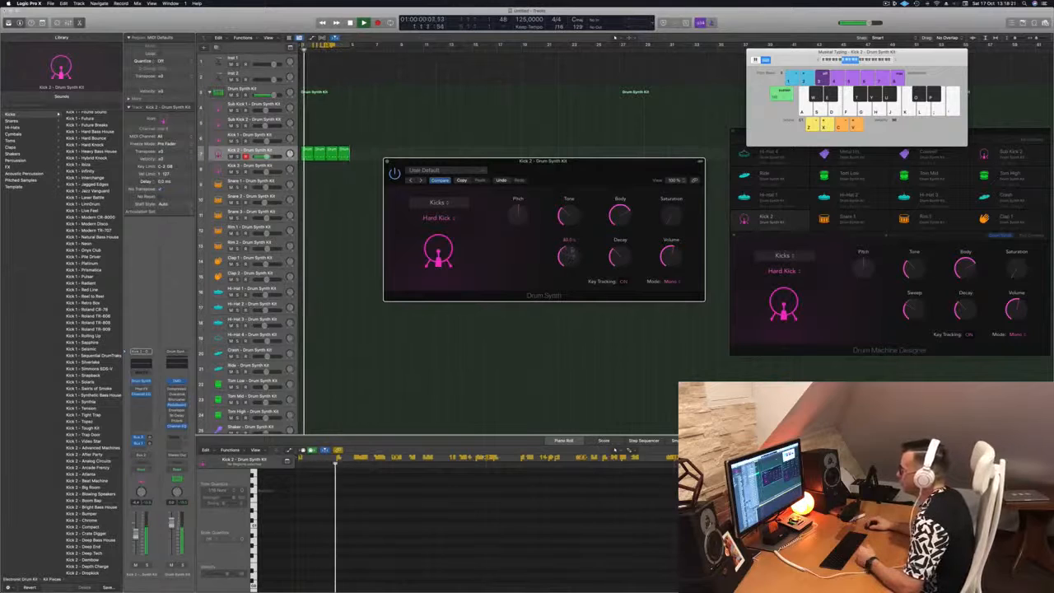
Turn Kick 2's sweep to almost nothing, lower its body from 2.6% further, and lengthen the decay
drag(574, 235, 574, 293)
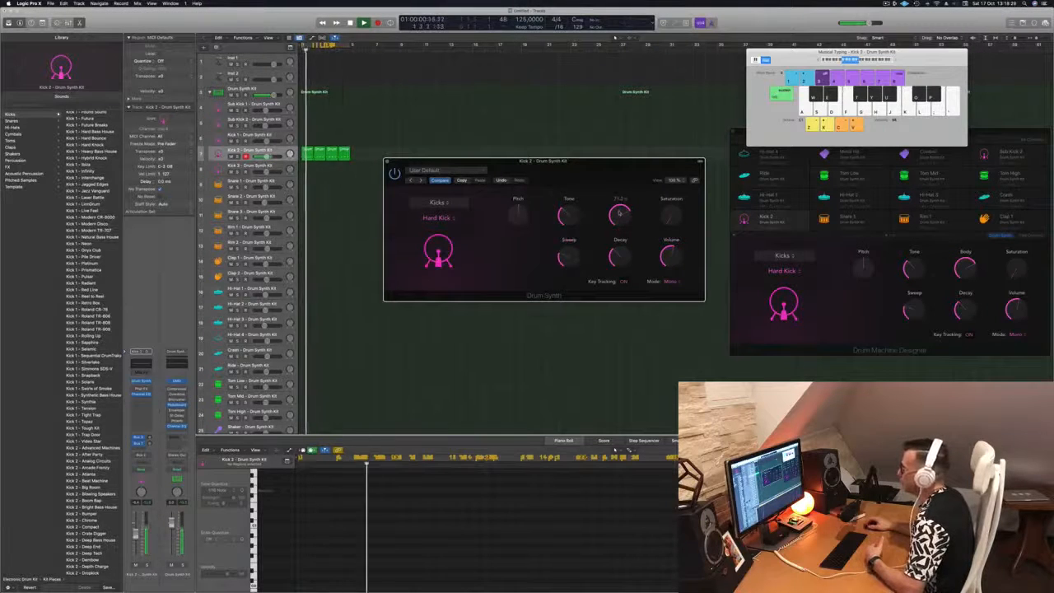
mouse_move(619, 218)
mouse_down()
mouse_move(622, 280)
mouse_move(624, 213)
mouse_up()
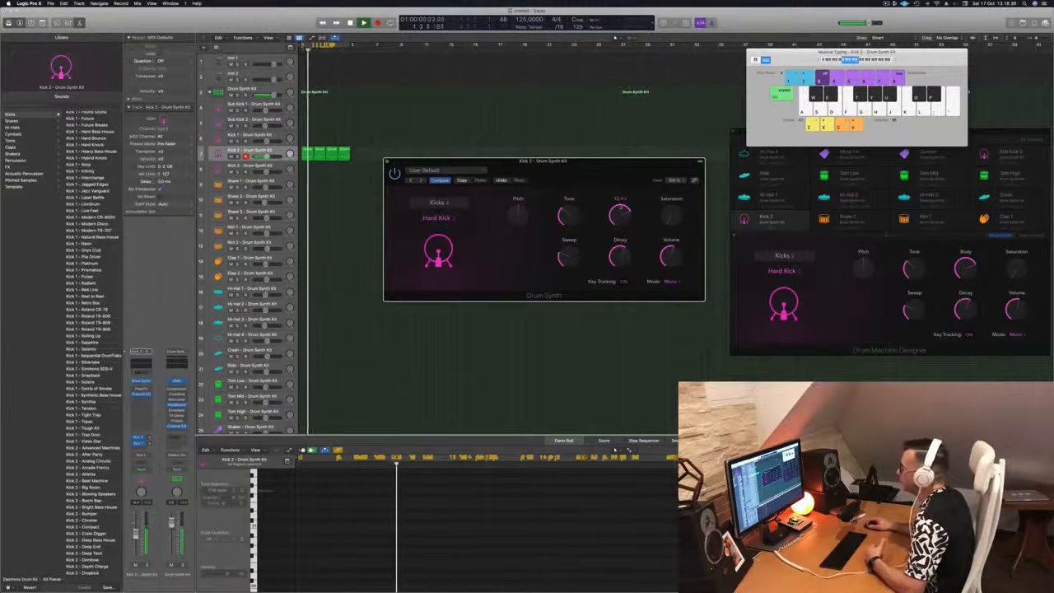
drag(619, 215, 628, 309)
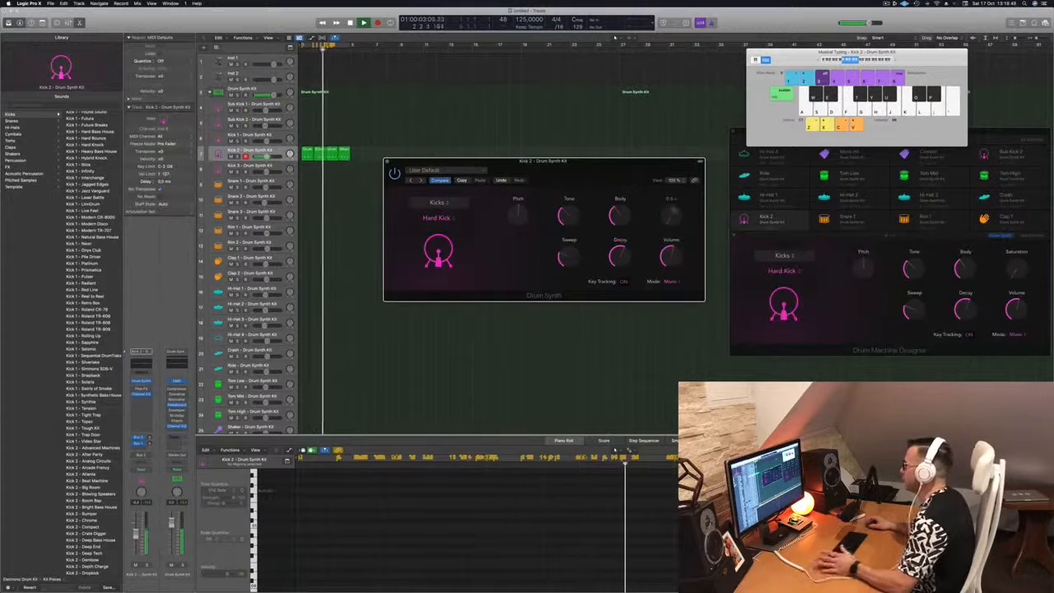
mouse_move(623, 256)
mouse_down()
mouse_move(629, 229)
mouse_move(629, 262)
mouse_up()
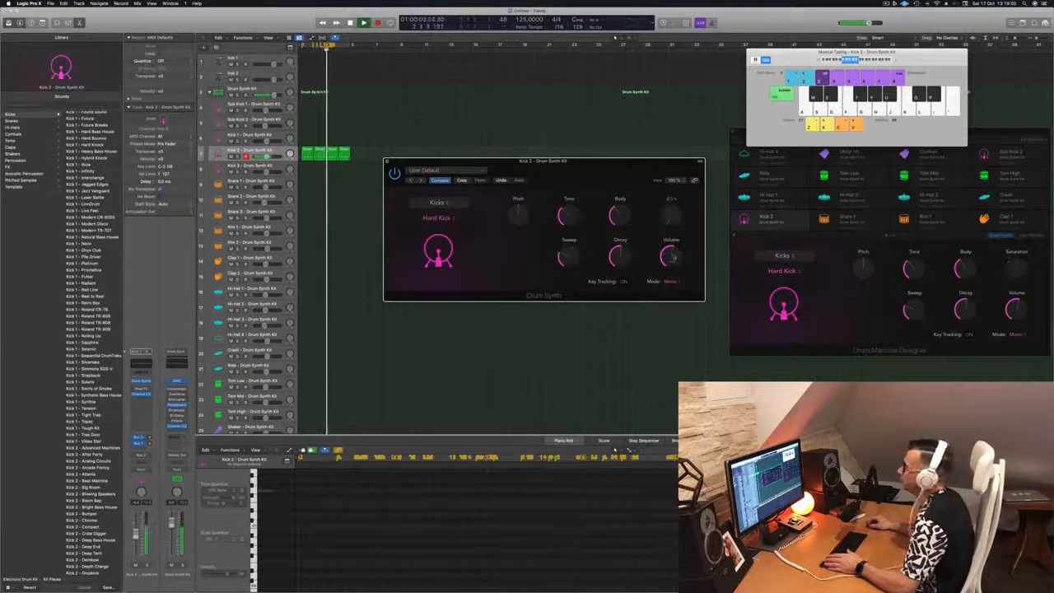
Add saturation to the Hard Kick and close the Drum Synth editor
drag(672, 216, 674, 199)
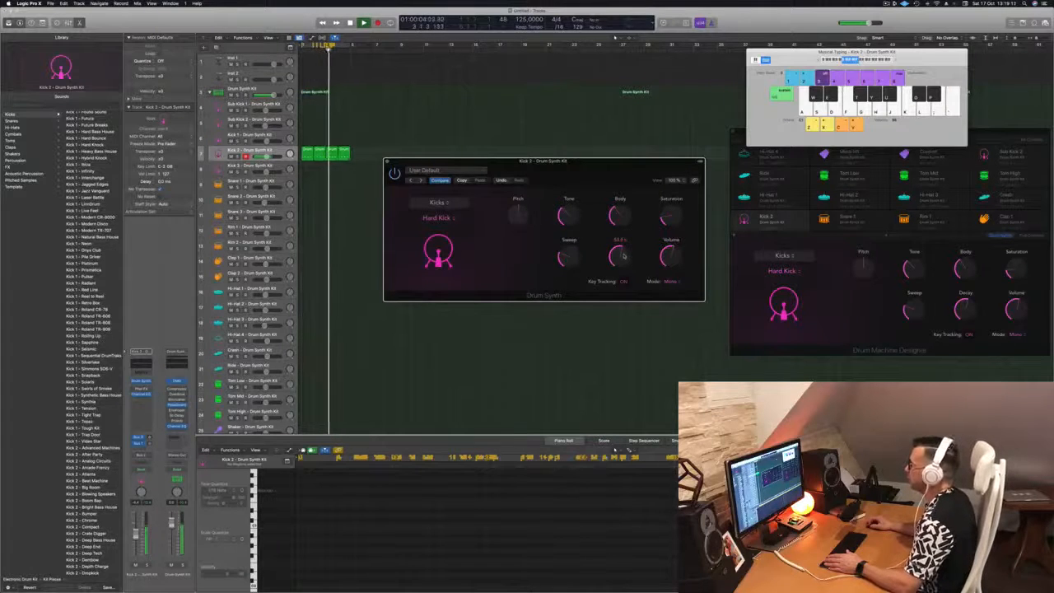
drag(574, 161, 578, 162)
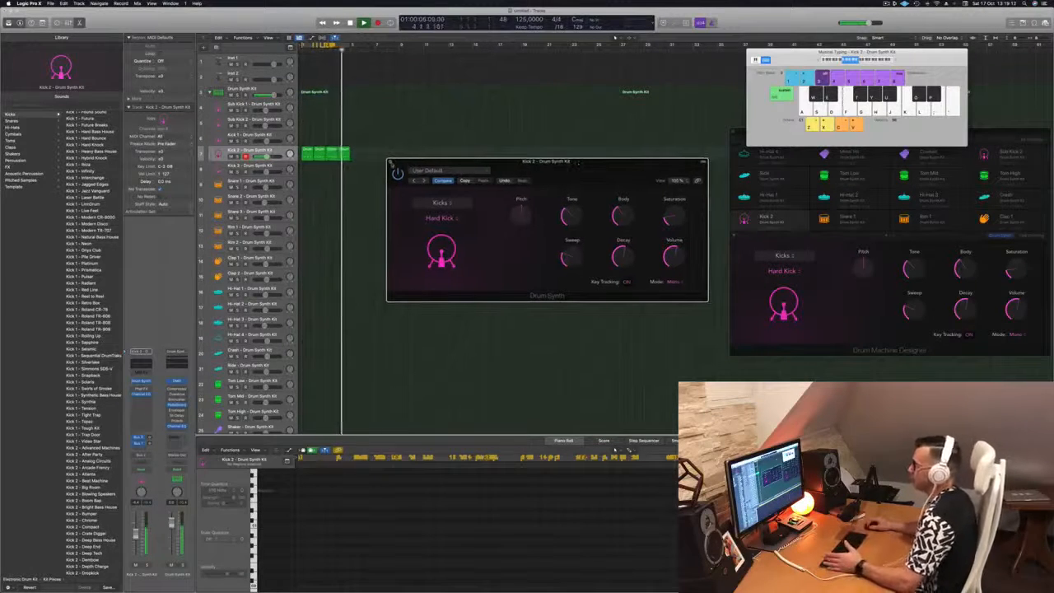
click(390, 162)
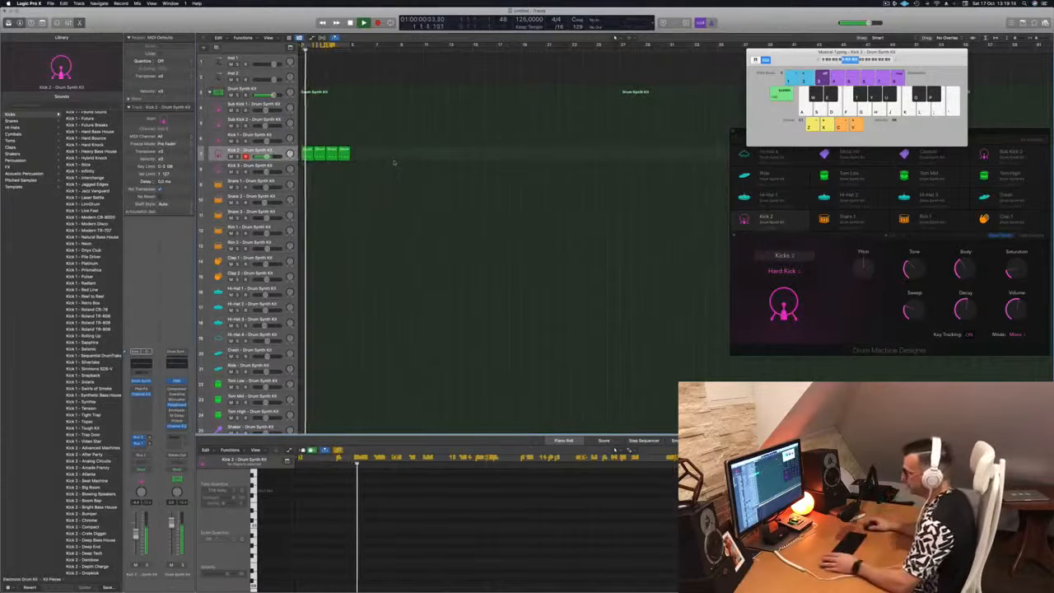
Stop playback and copy the first Kick 2 region down onto the Snare 1 track
click(285, 154)
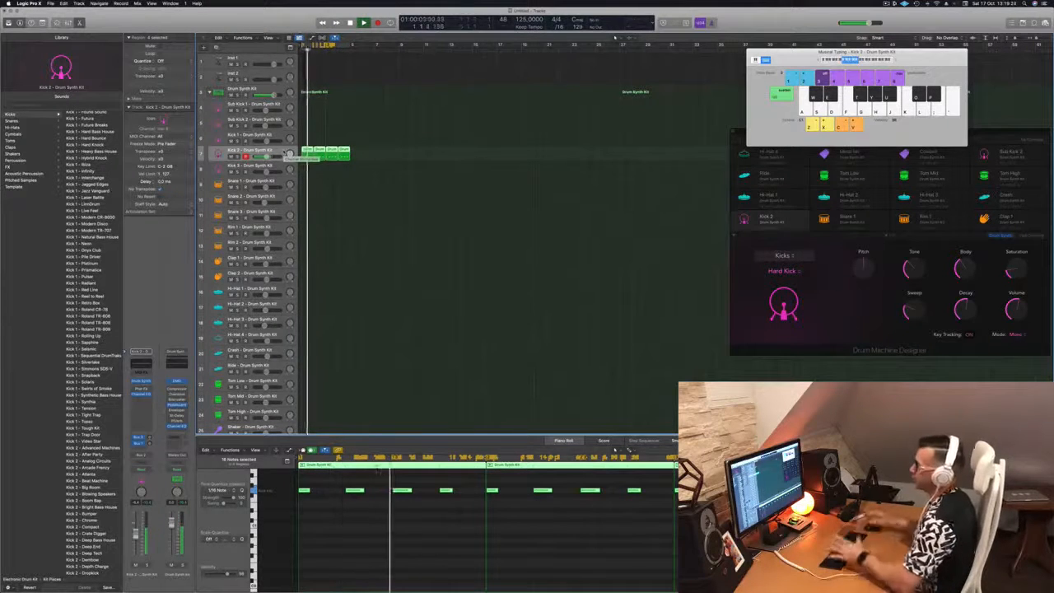
key(space)
click(313, 174)
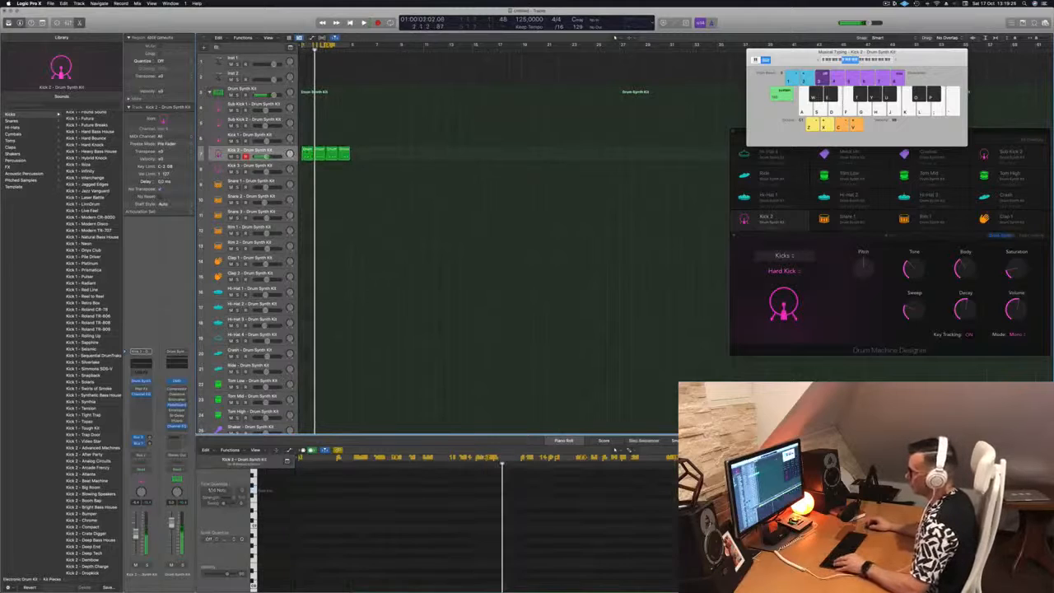
click(305, 152)
drag(308, 151, 308, 182)
scroll(299, 566, down, 2)
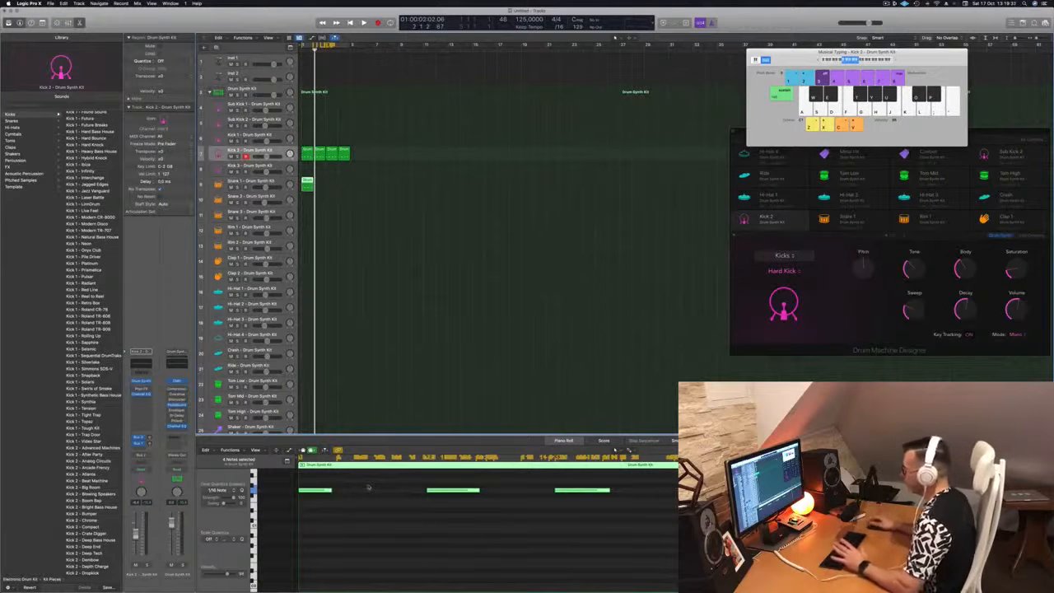
Select the snare pattern's first and last notes, copy the snare region into bar 2, and play it
drag(370, 487, 315, 504)
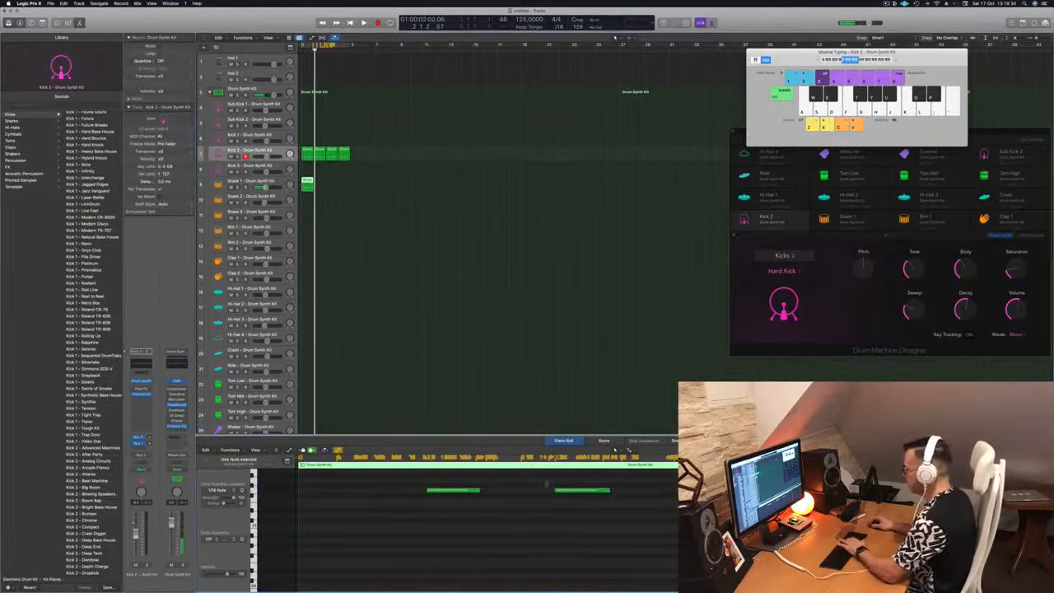
drag(546, 482, 585, 506)
key(space)
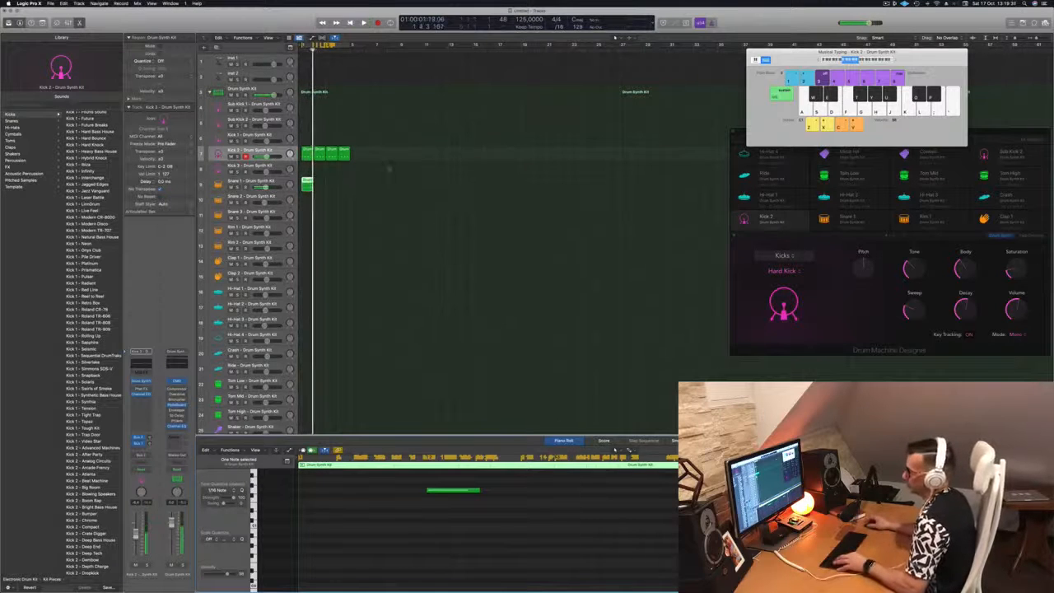
drag(307, 182, 332, 183)
key(space)
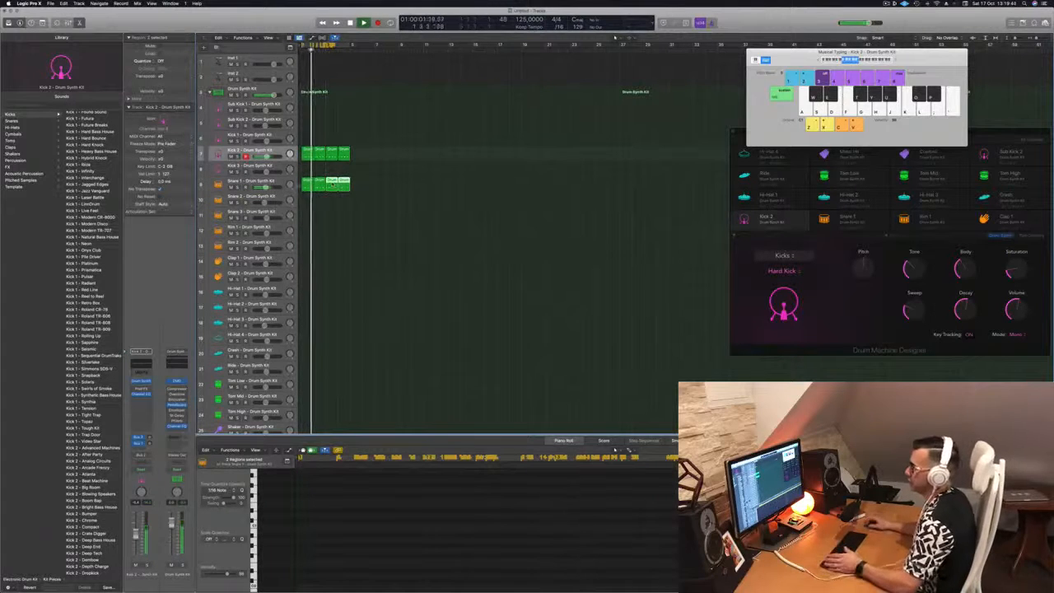
click(272, 181)
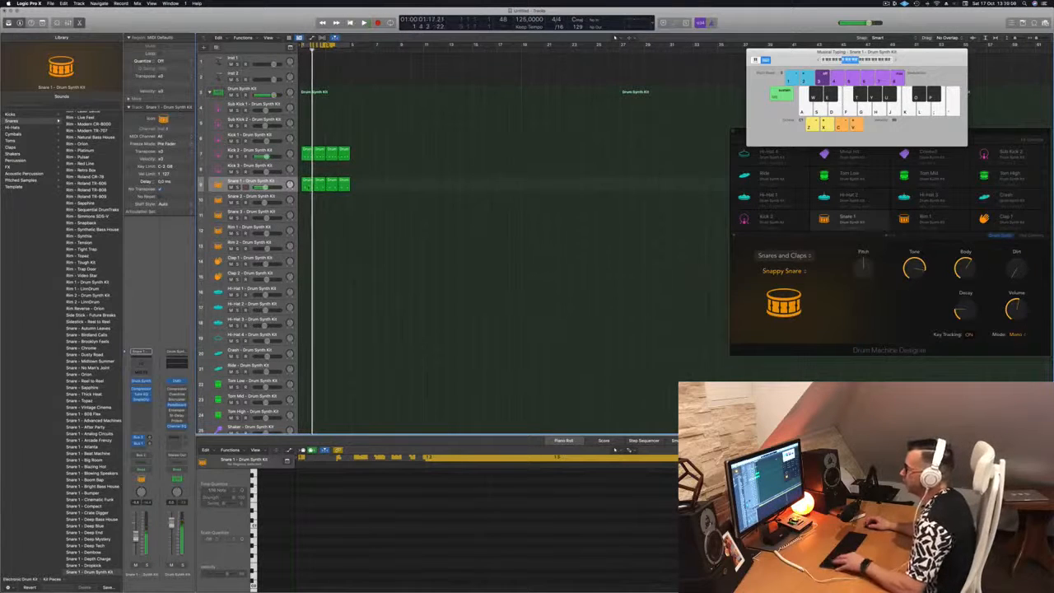
Loop the first Snare 1 region and raise the Snappy Snare's decay in Drum Synth
click(307, 184)
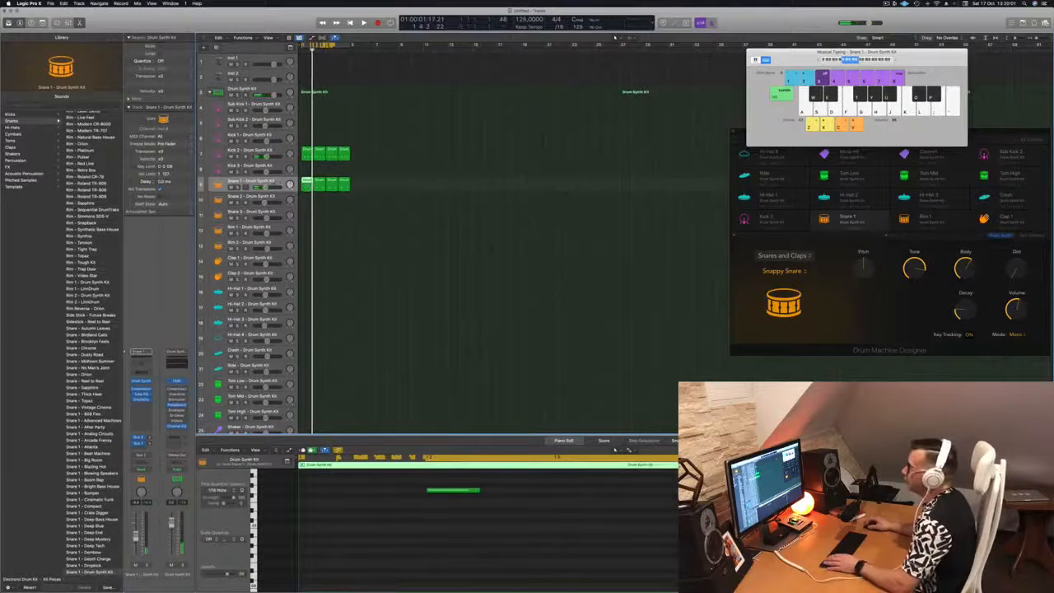
key(space)
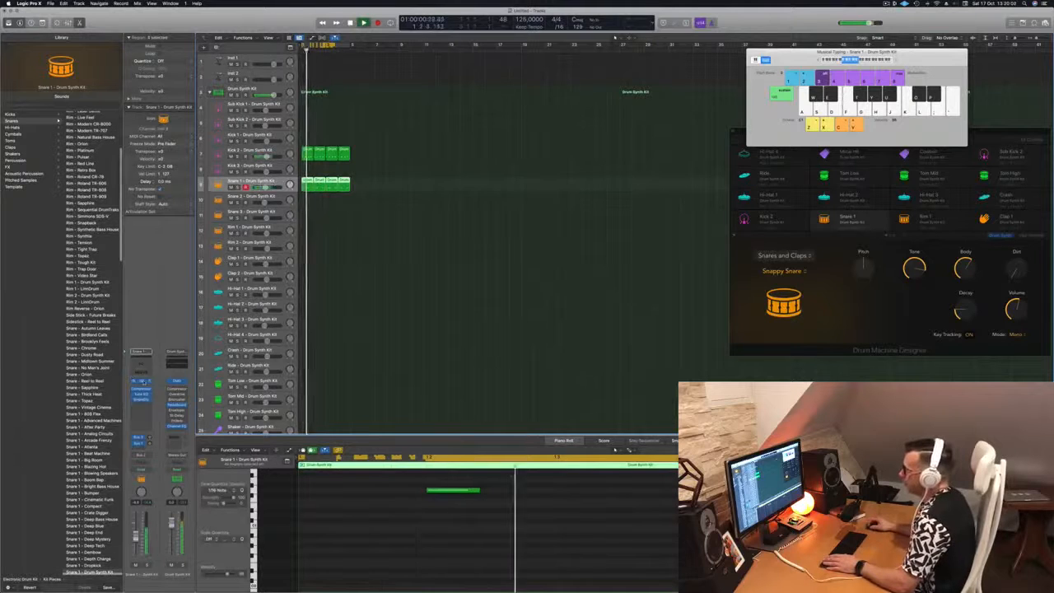
click(141, 380)
drag(560, 107, 585, 114)
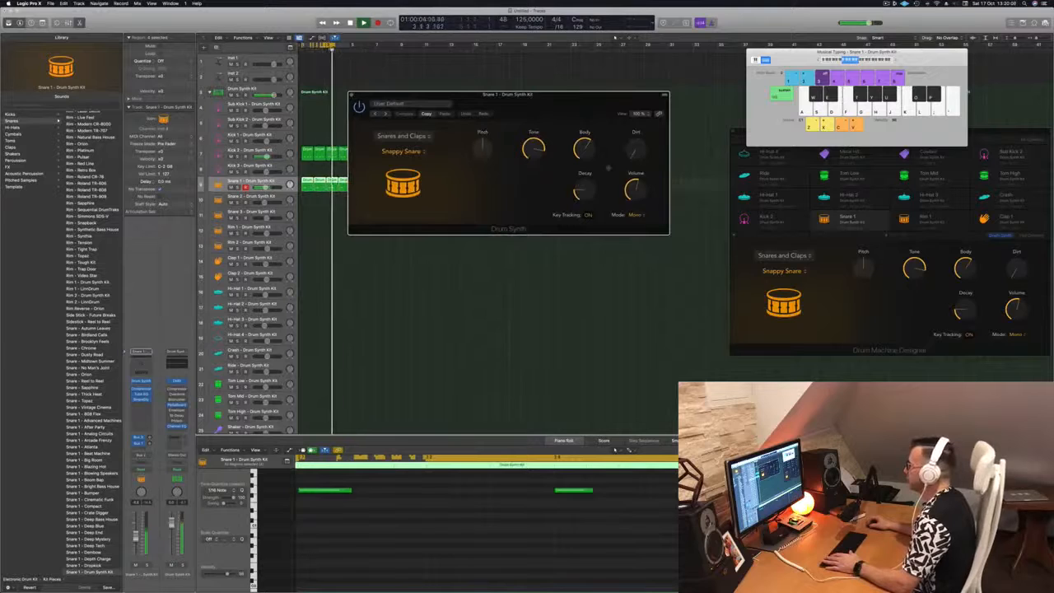
drag(585, 191, 589, 162)
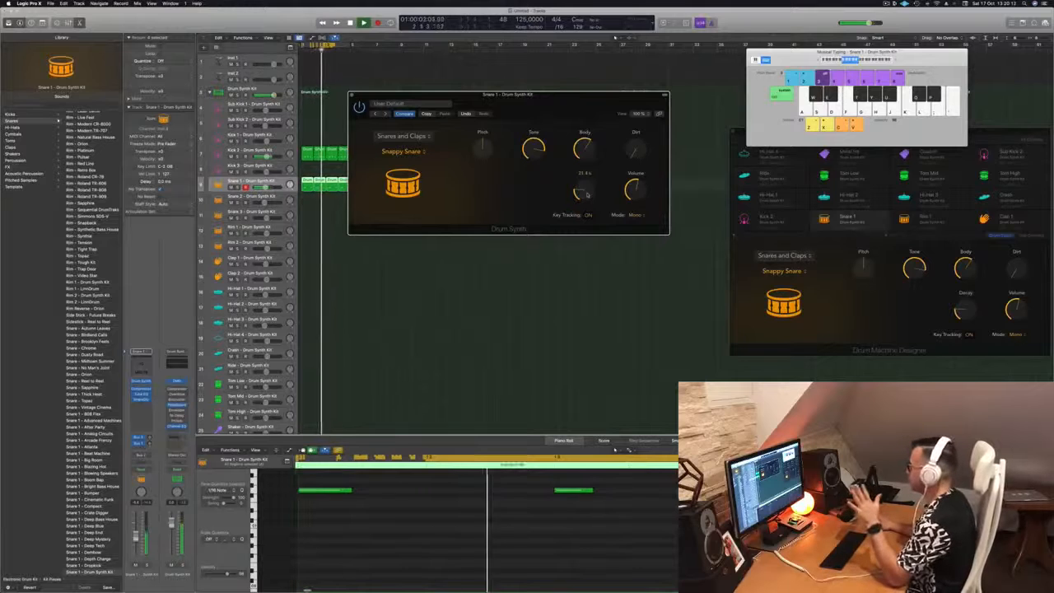
drag(588, 195, 637, 115)
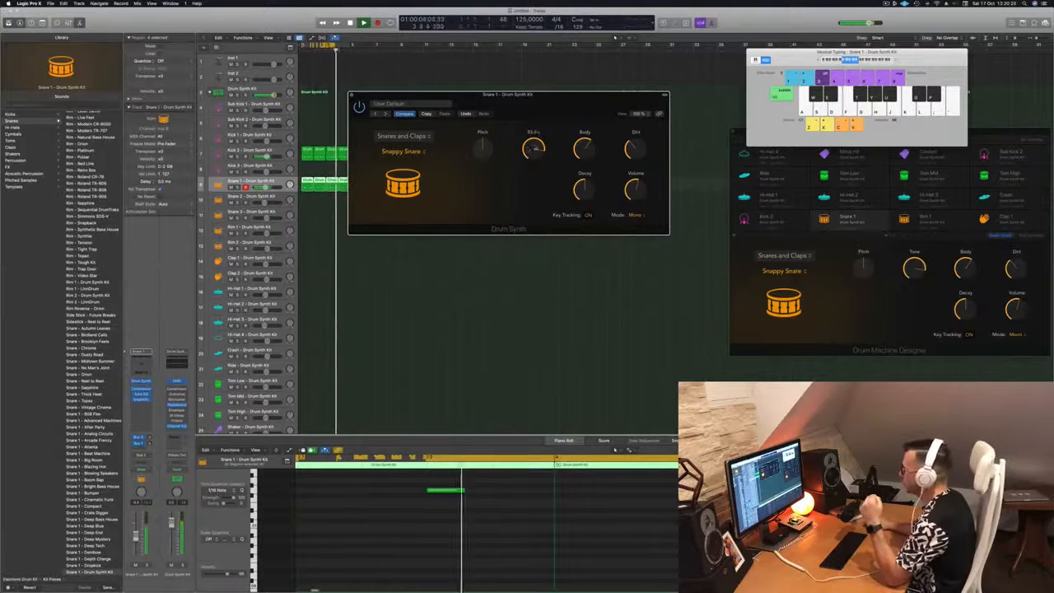
Turn the snare's tone to minimum, lower its pitch slightly, close Drum Synth, and select all Snare 1 regions
drag(534, 147, 536, 253)
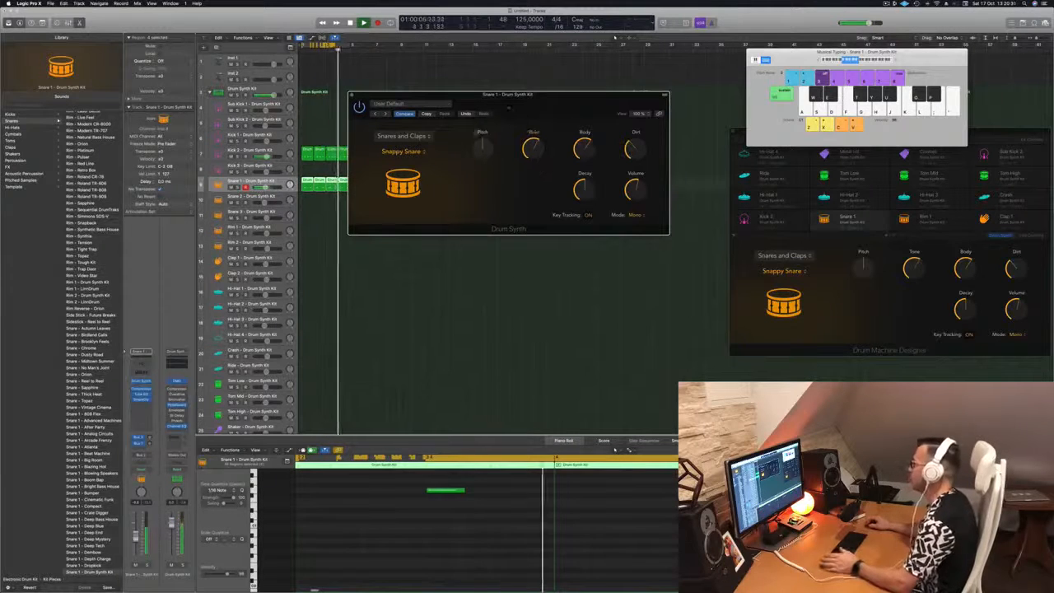
mouse_move(485, 149)
mouse_down()
mouse_move(487, 162)
mouse_move(489, 144)
mouse_up()
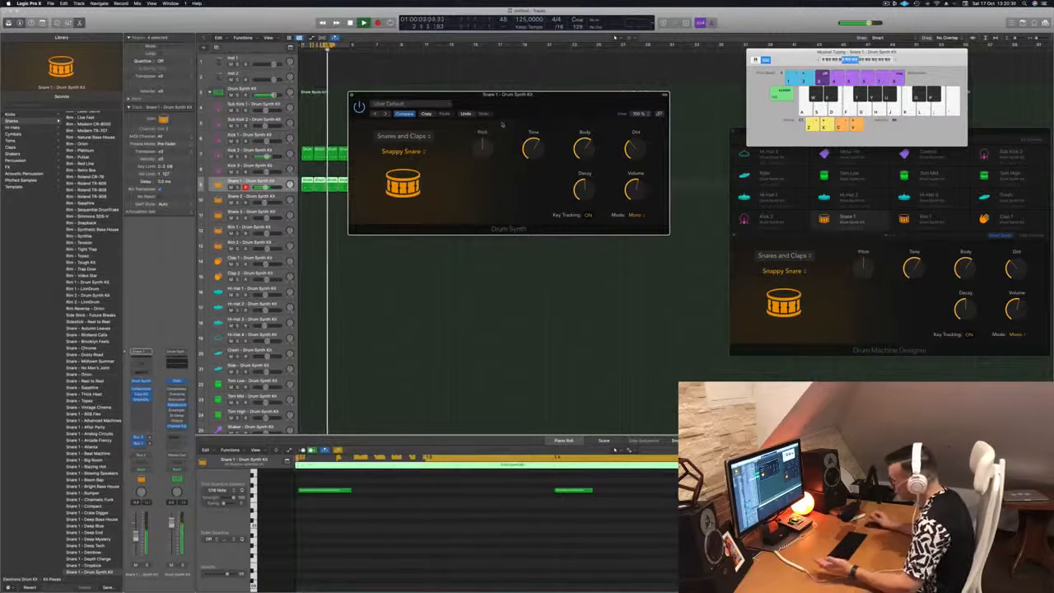
drag(540, 99, 598, 134)
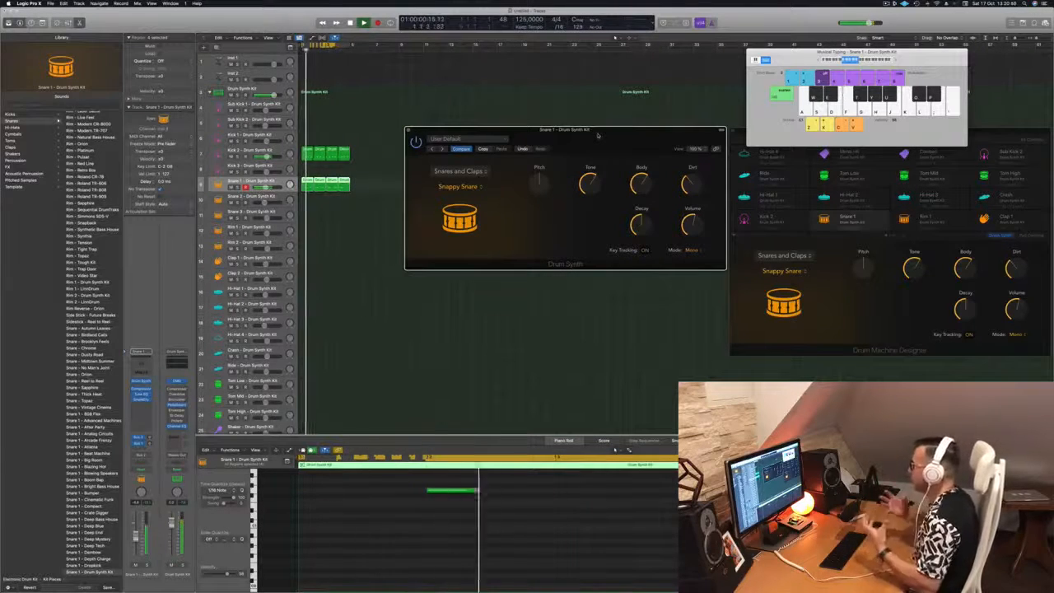
drag(598, 135, 541, 128)
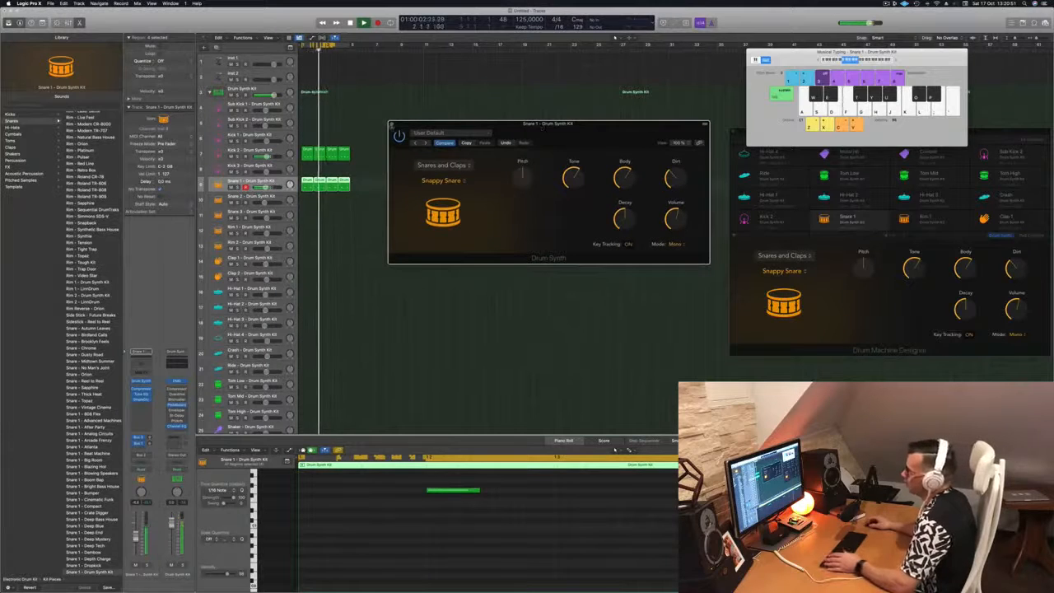
click(391, 126)
click(450, 175)
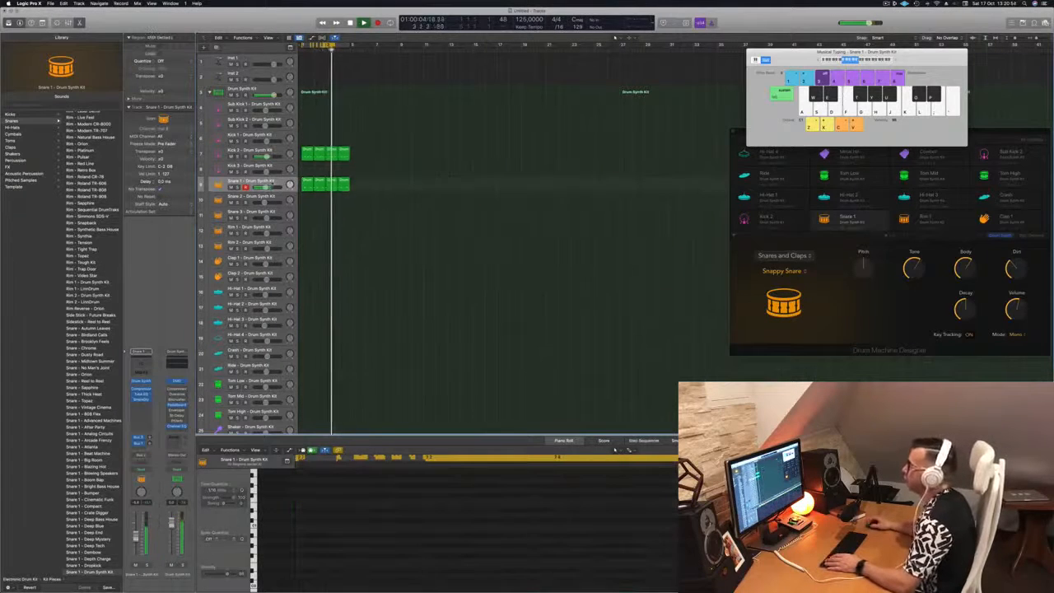
click(273, 183)
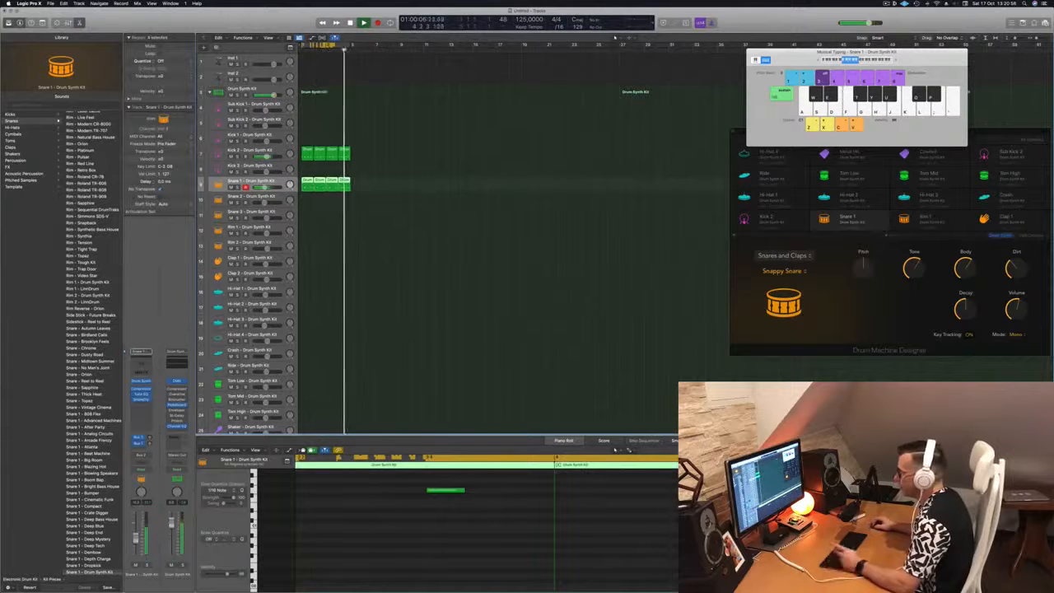
Copy the Kick 2 region down onto the Clap 2 track
click(371, 289)
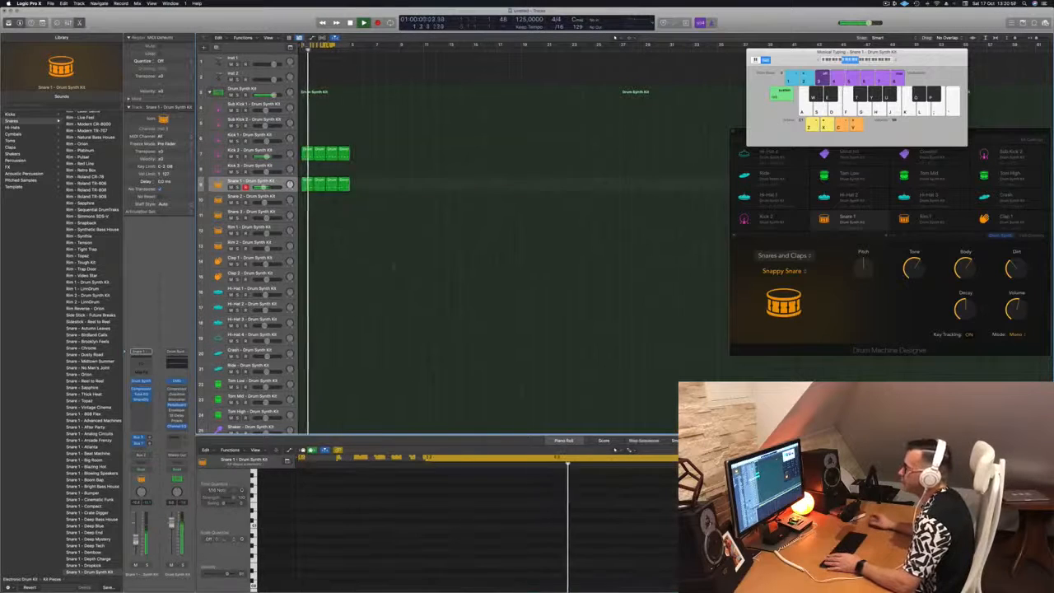
click(307, 153)
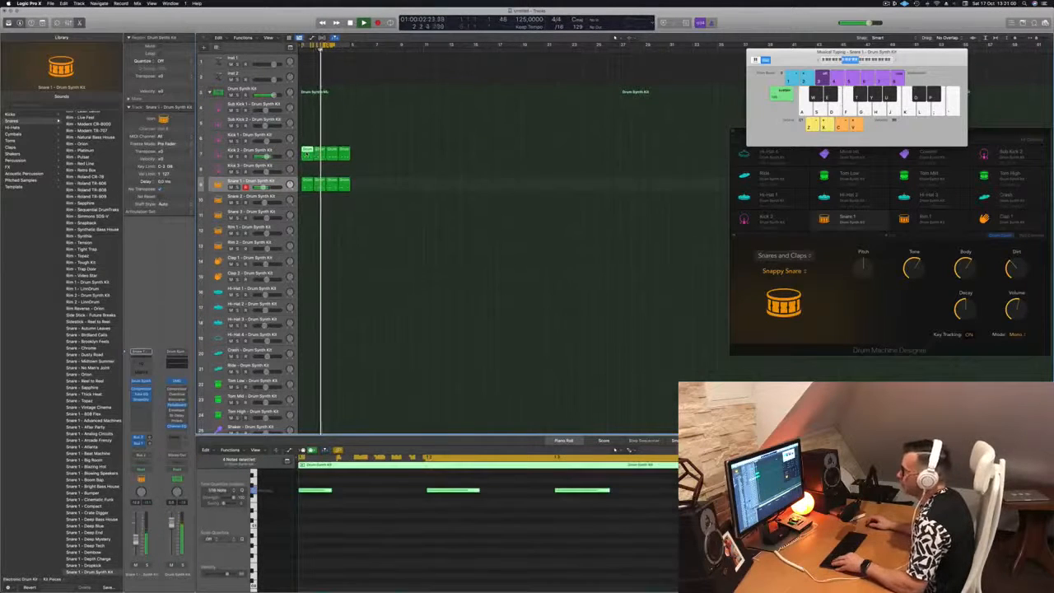
drag(307, 153, 307, 261)
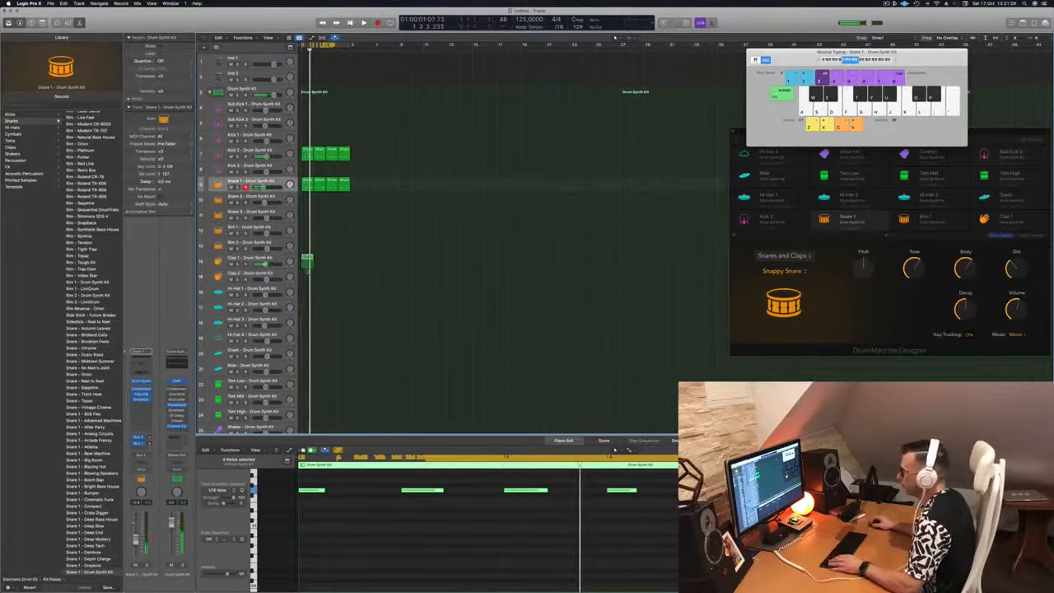
drag(307, 260, 308, 276)
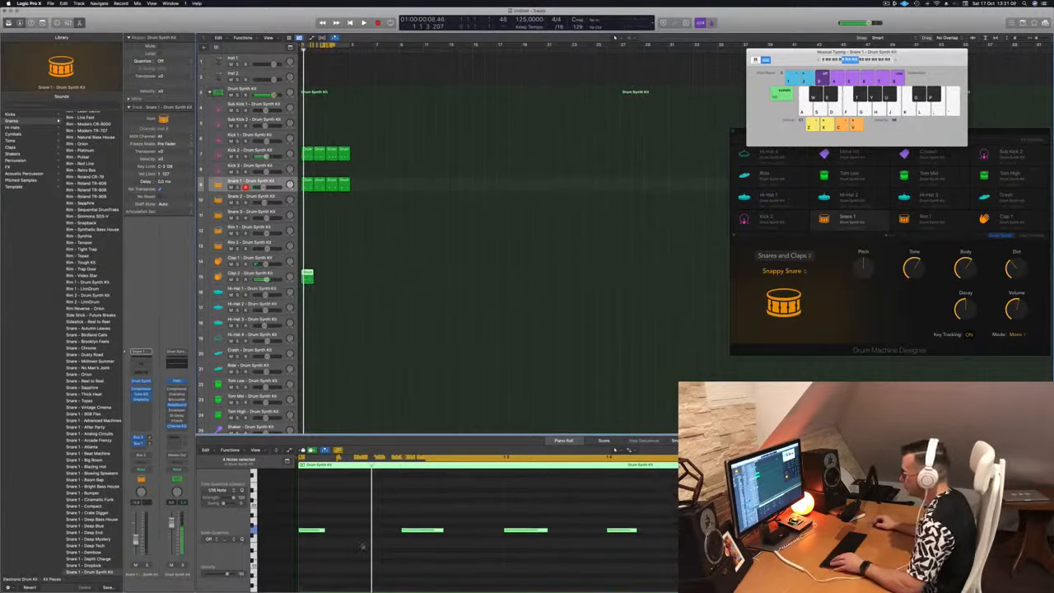
Transpose all the copied notes up one octave plus one step, then duplicate the Clap 2 region to the right
click(362, 546)
key(super+a)
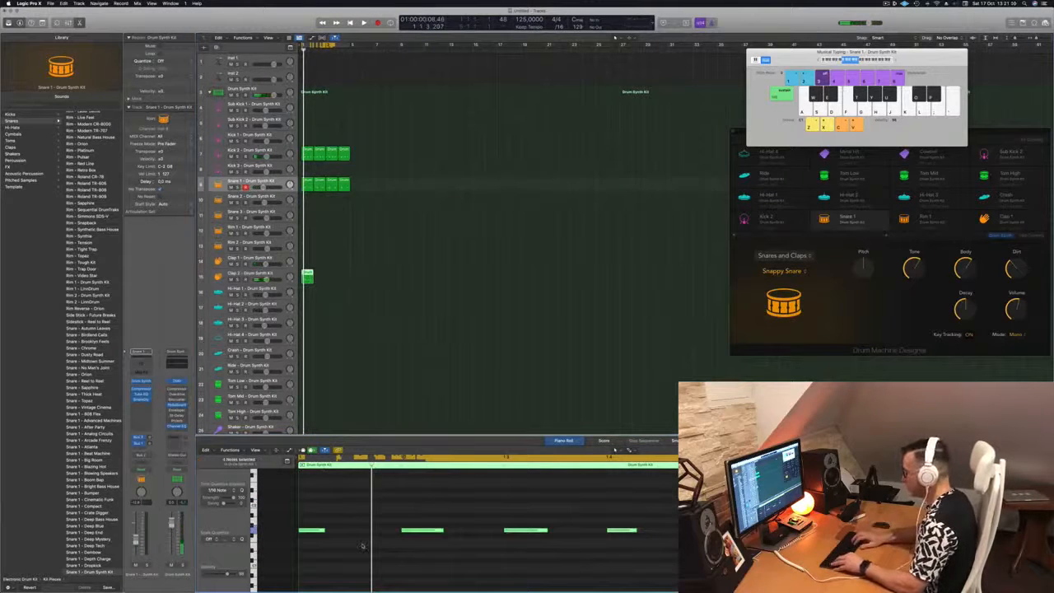
key(alt+shift+Up)
scroll(362, 546, up, 5)
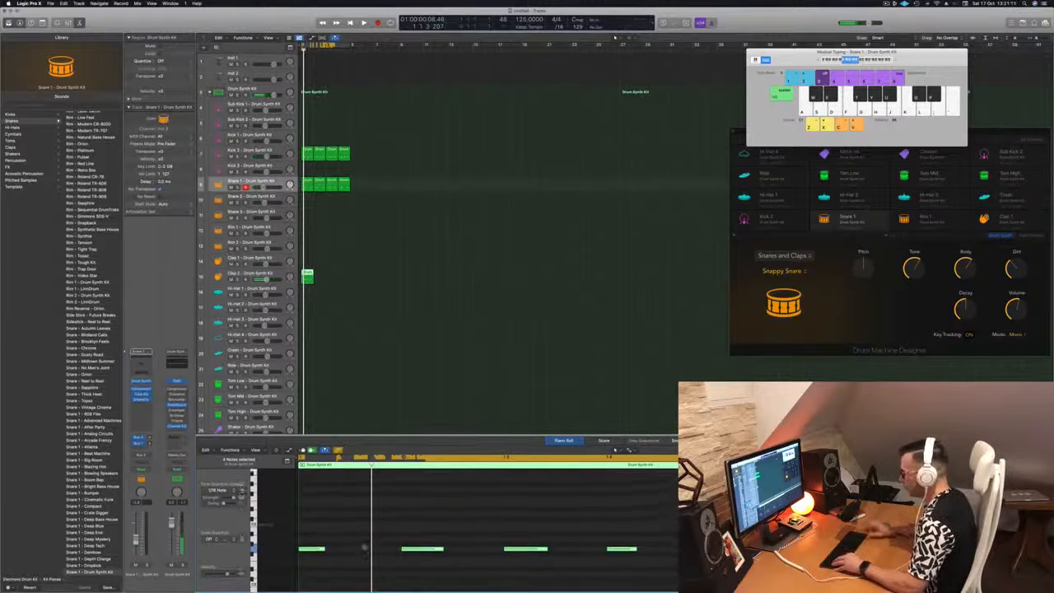
key(alt+Up)
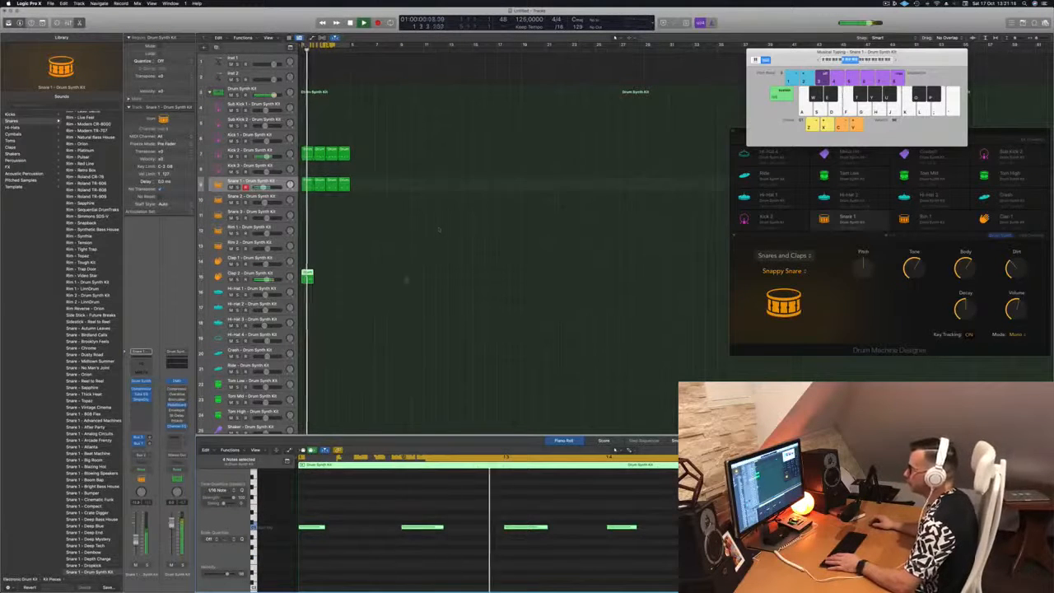
drag(308, 273, 333, 280)
shift+click(307, 278)
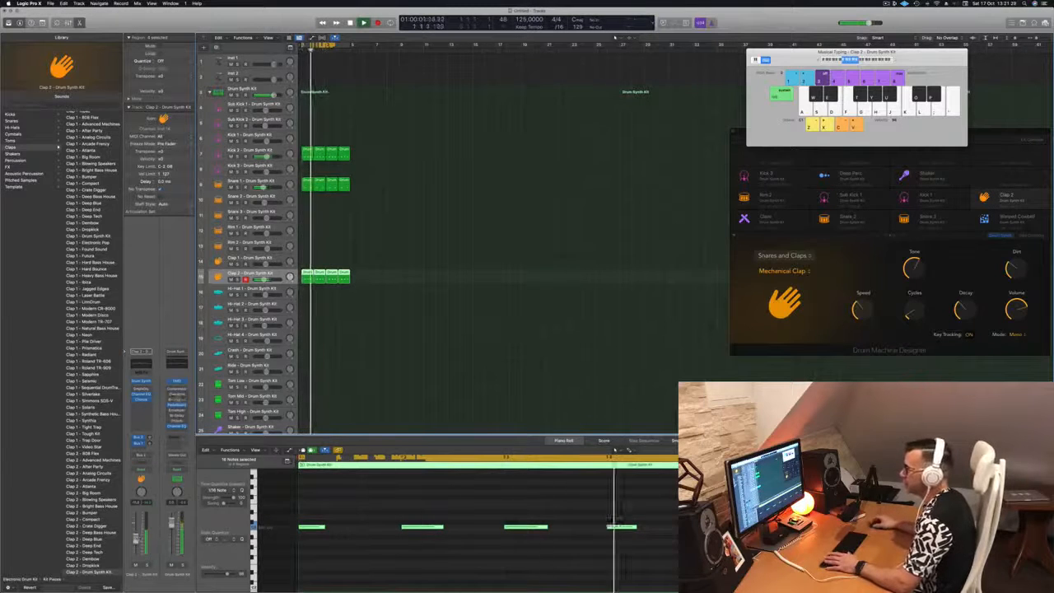
Switch Clap 2's Drum Synth sound from Mechanical Clap to Human Clap
click(141, 382)
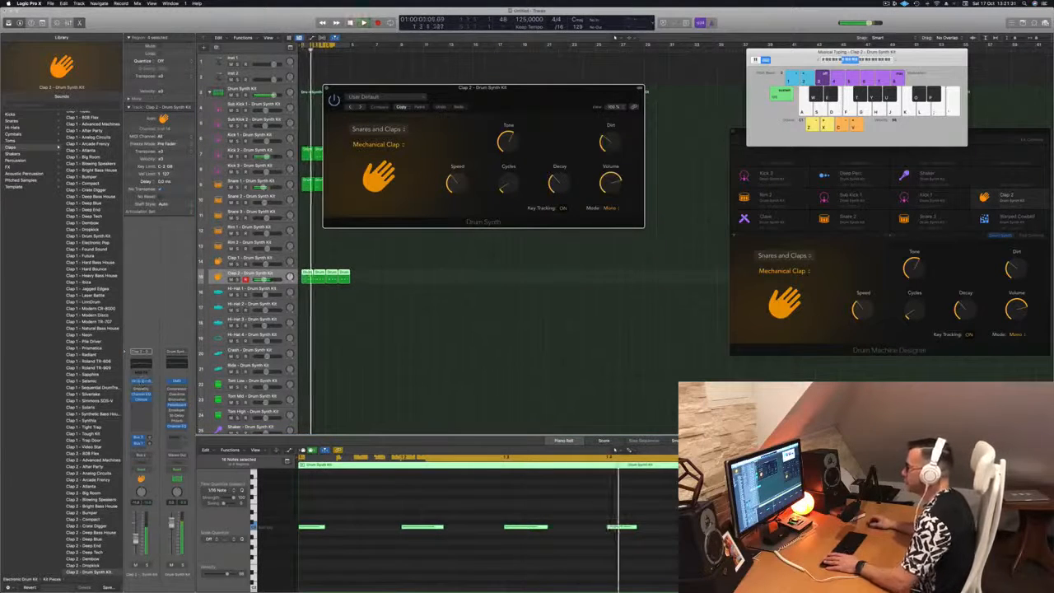
click(386, 145)
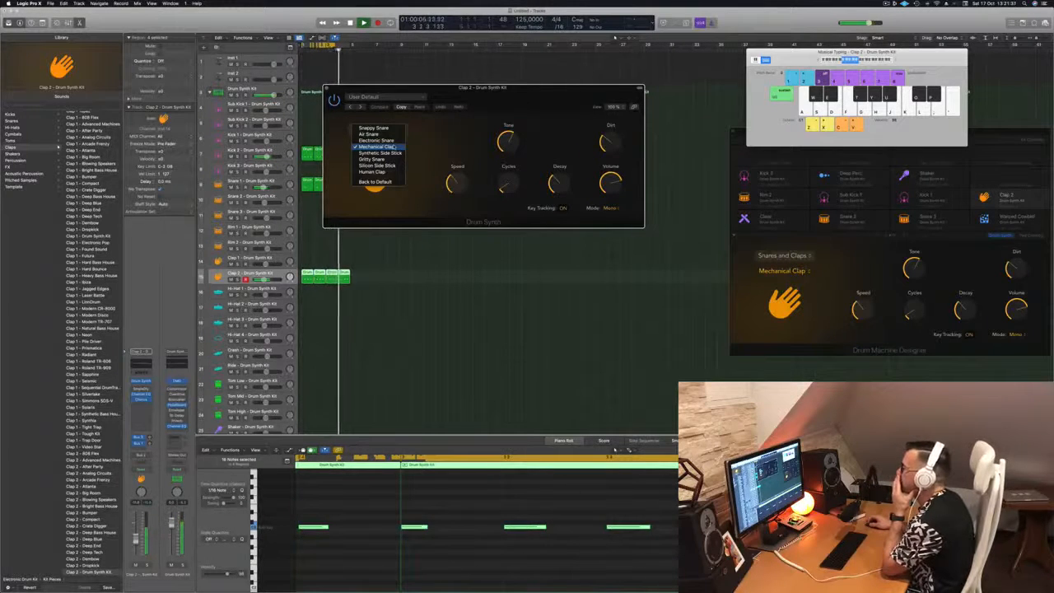
click(373, 171)
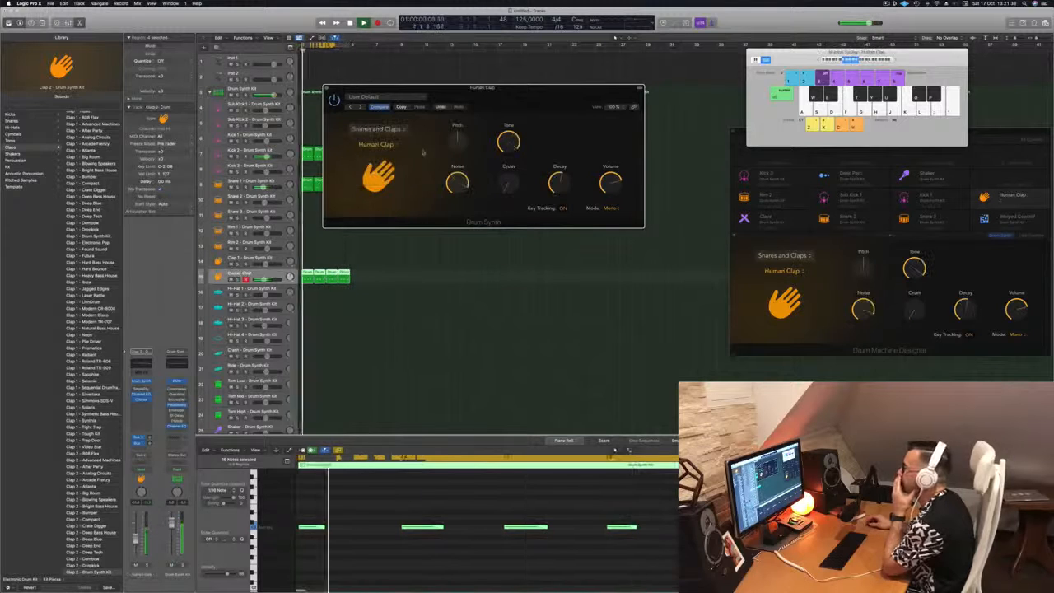
Lengthen the Human Clap's decay and close its Drum Synth window
drag(556, 187, 563, 163)
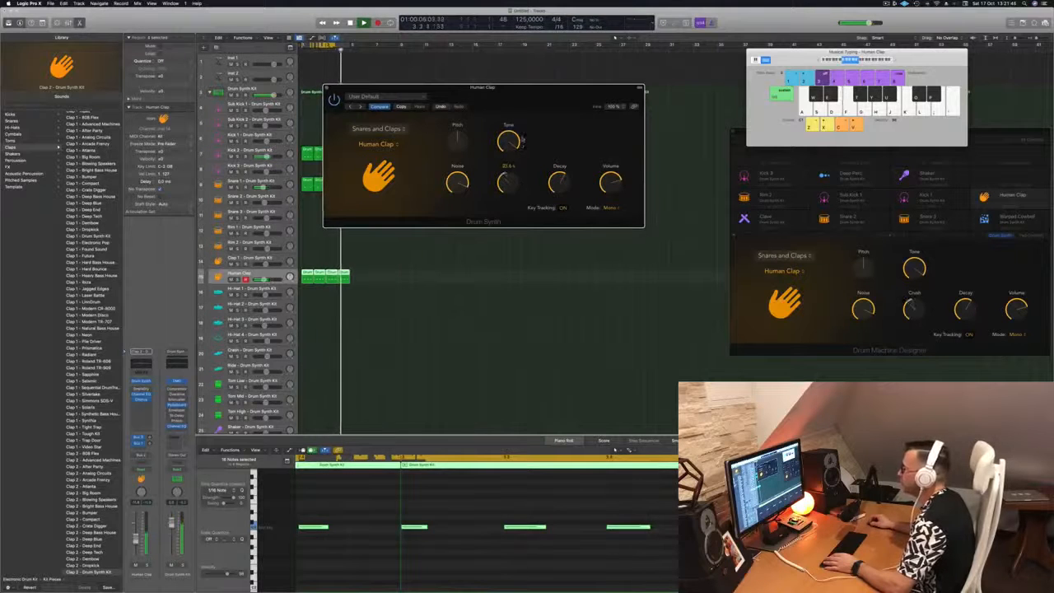
drag(539, 93, 589, 105)
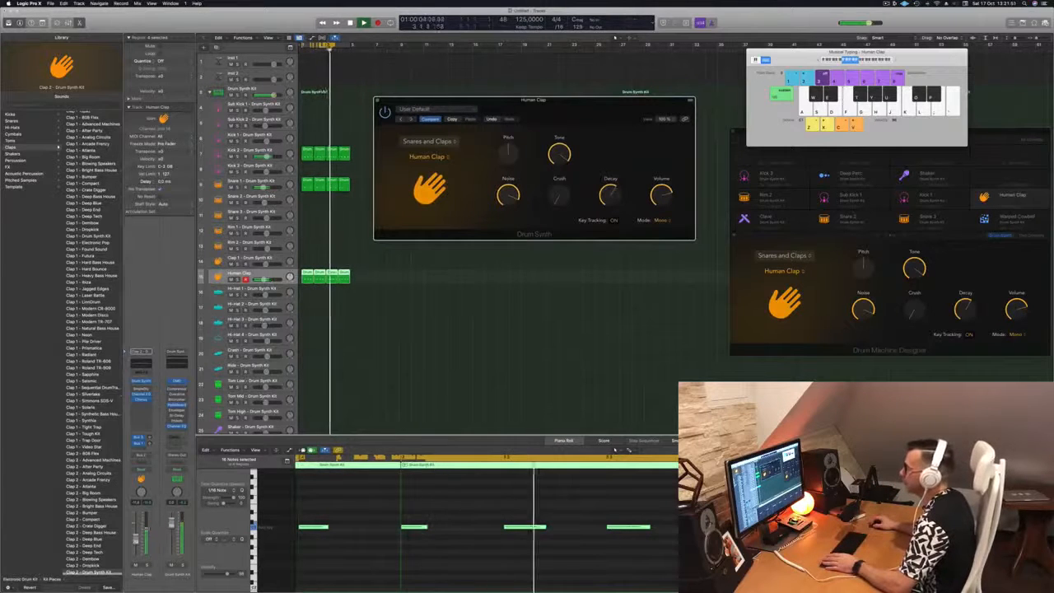
click(713, 23)
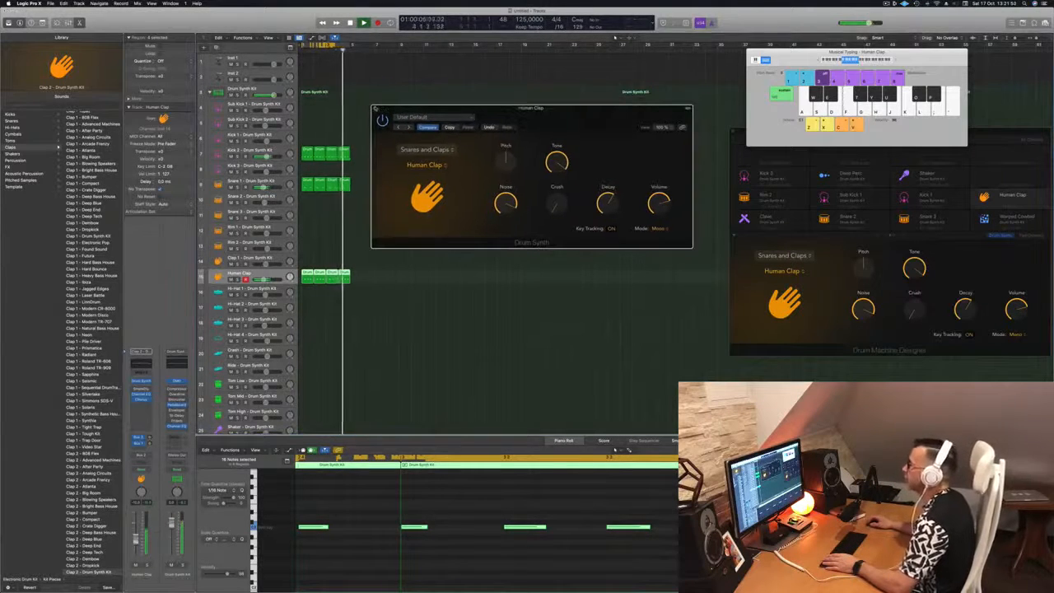
click(378, 105)
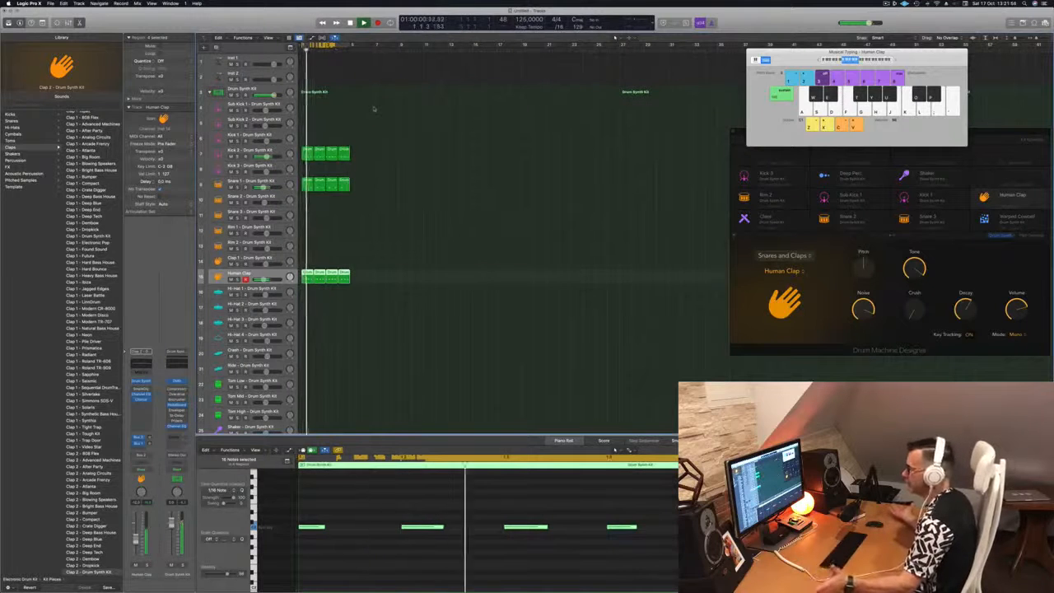
Stop playback, select the first Human Clap region, and drag it onto Hi-Hat 1 at bar 1
click(365, 242)
scroll(367, 239, down, 3)
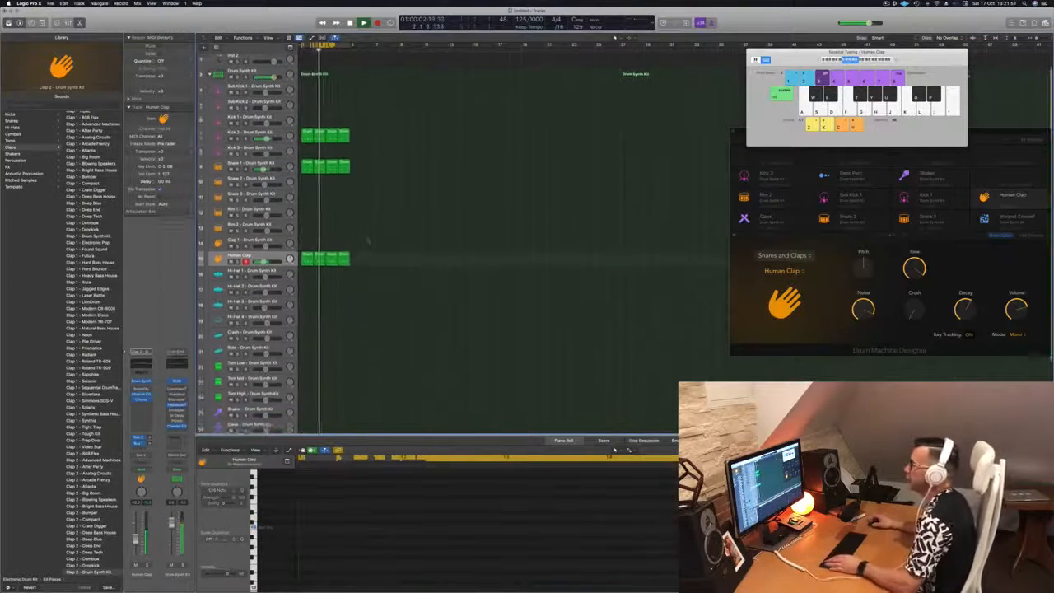
key(space)
click(305, 256)
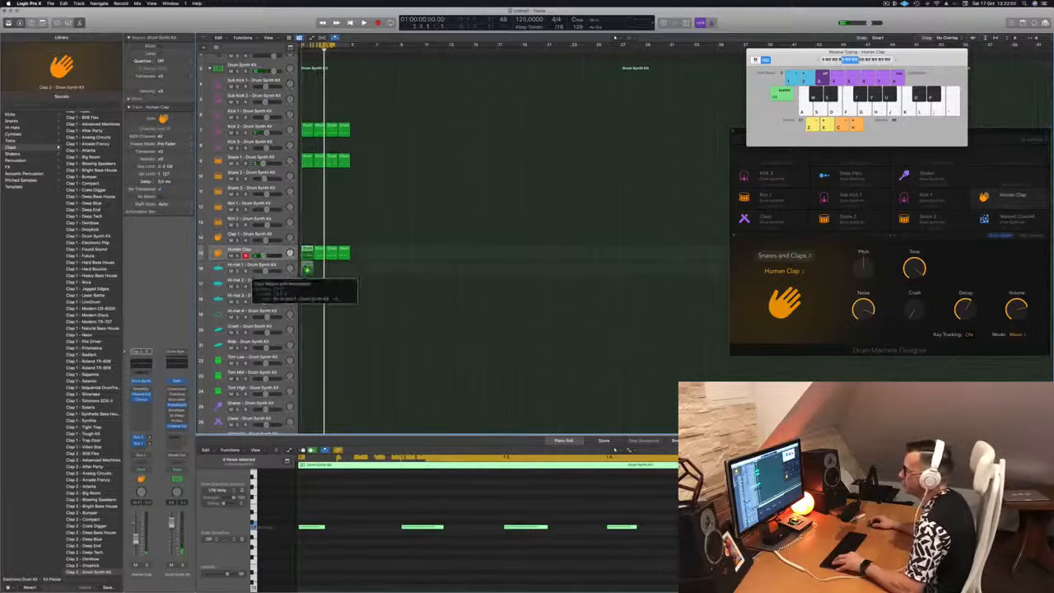
drag(306, 269, 307, 270)
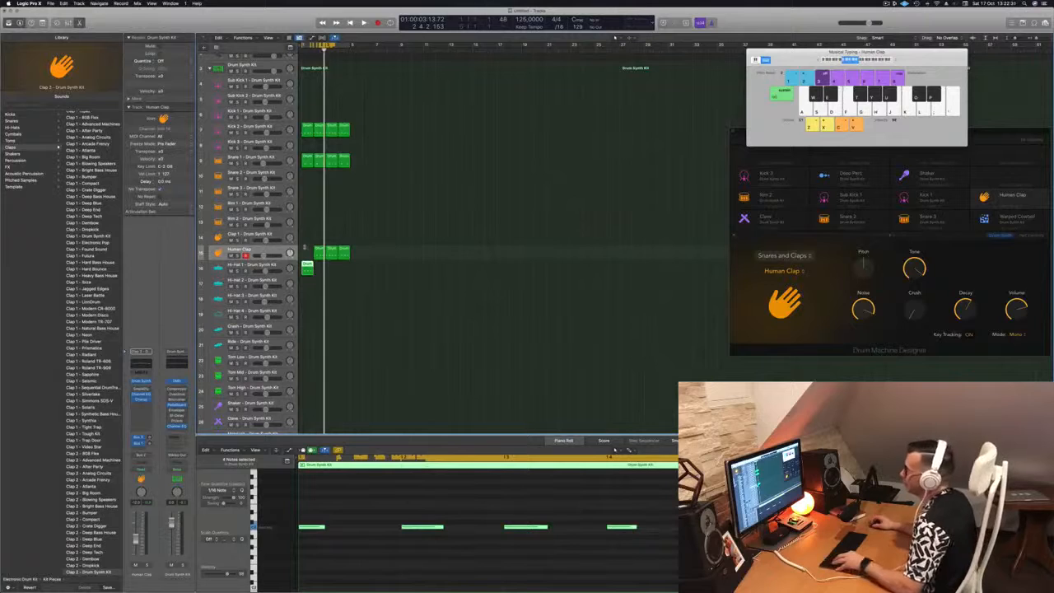
Copy the bar-2 Human Clap region into bar 1, then select the Hi-Hat 1 track
click(322, 253)
drag(320, 252, 306, 251)
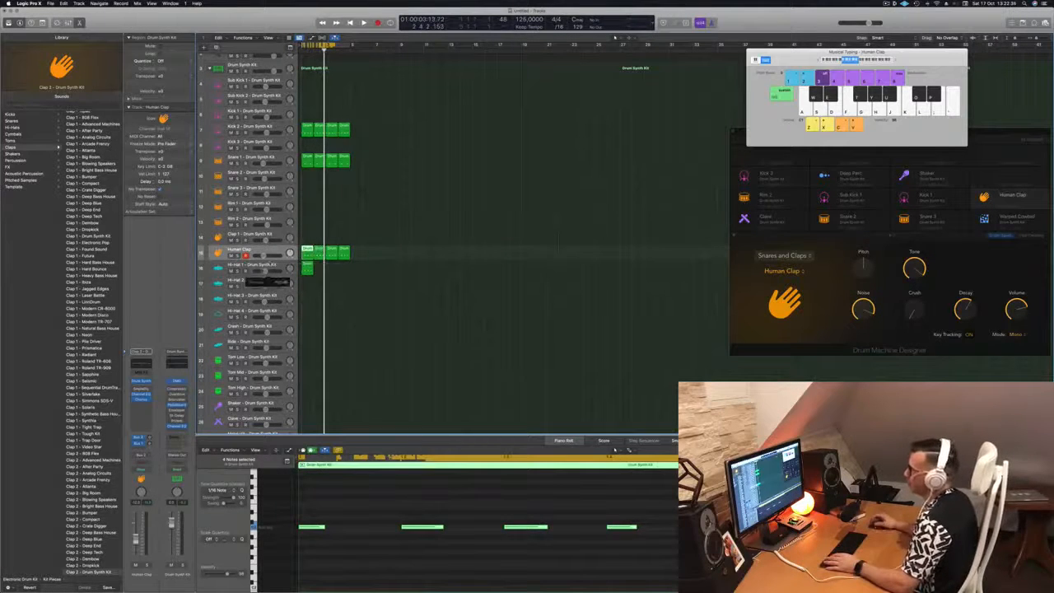
key(Down)
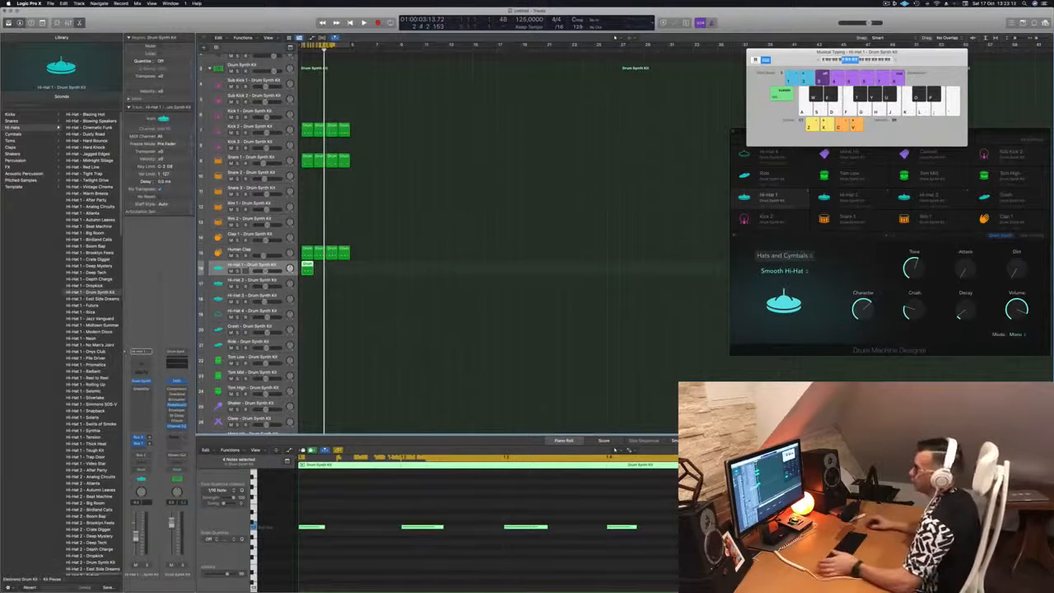
Select the main Drum Synth Kit track and scroll through the Electronic Drum Kit patches
click(260, 64)
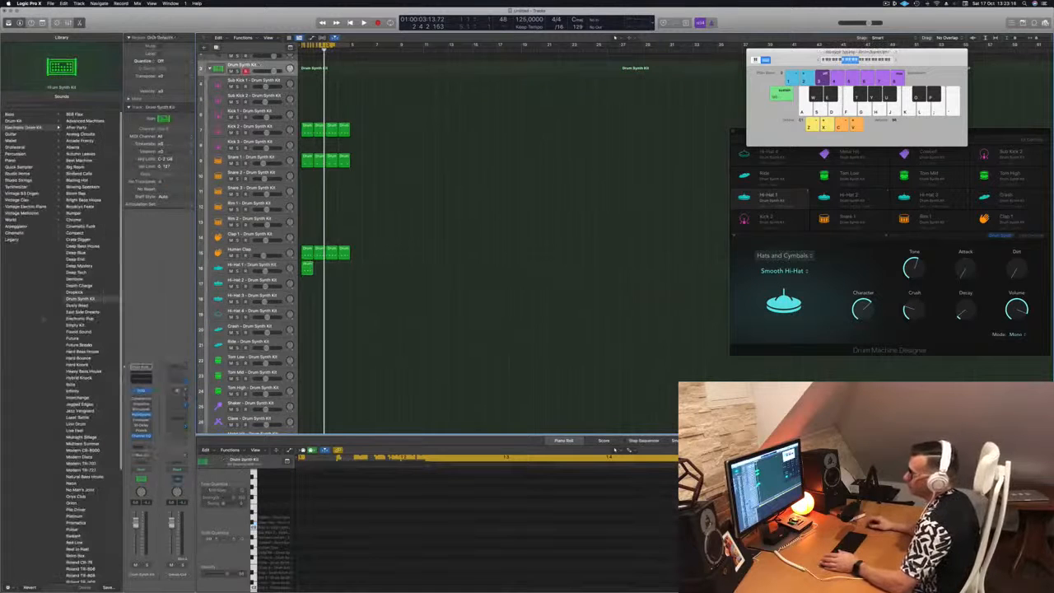
scroll(86, 256, down, 5)
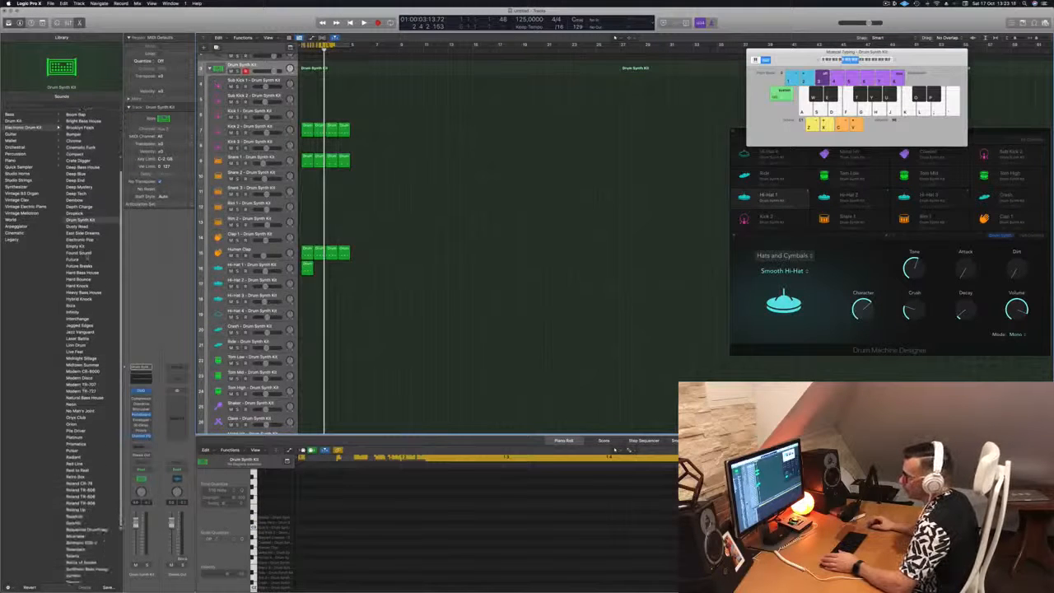
scroll(95, 395, down, 4)
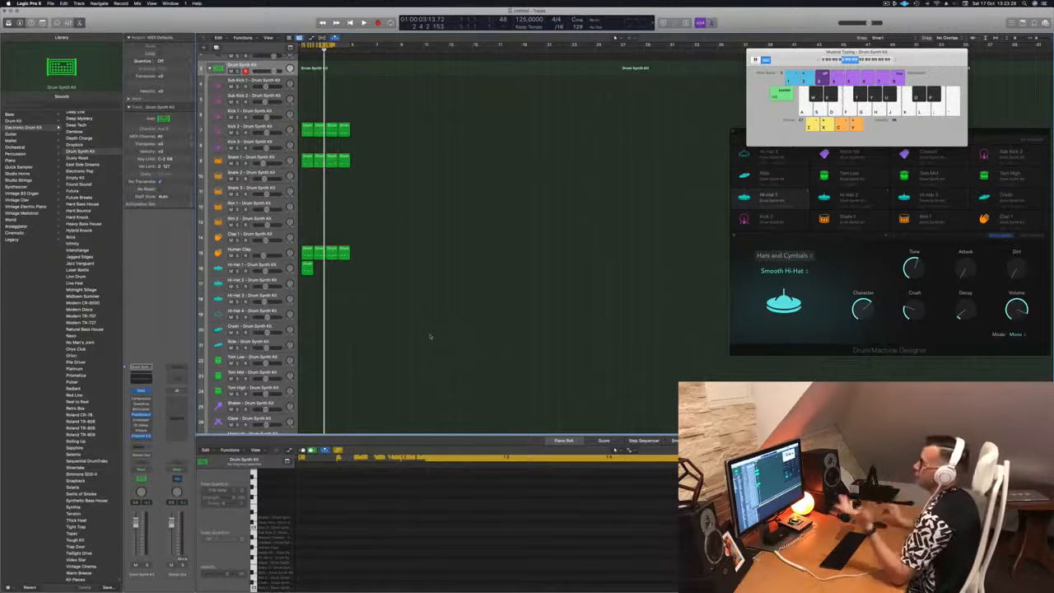
scroll(415, 196, up, 2)
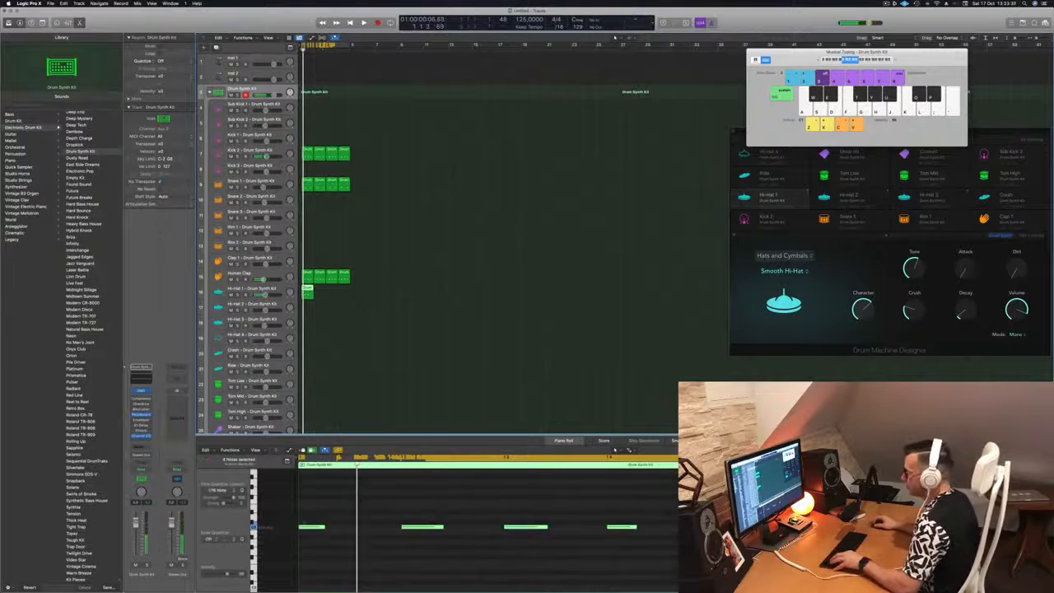
Nudge the four hi-hat notes later and copy the Hi-Hat 1 region to span bars 1–4
drag(303, 515, 657, 551)
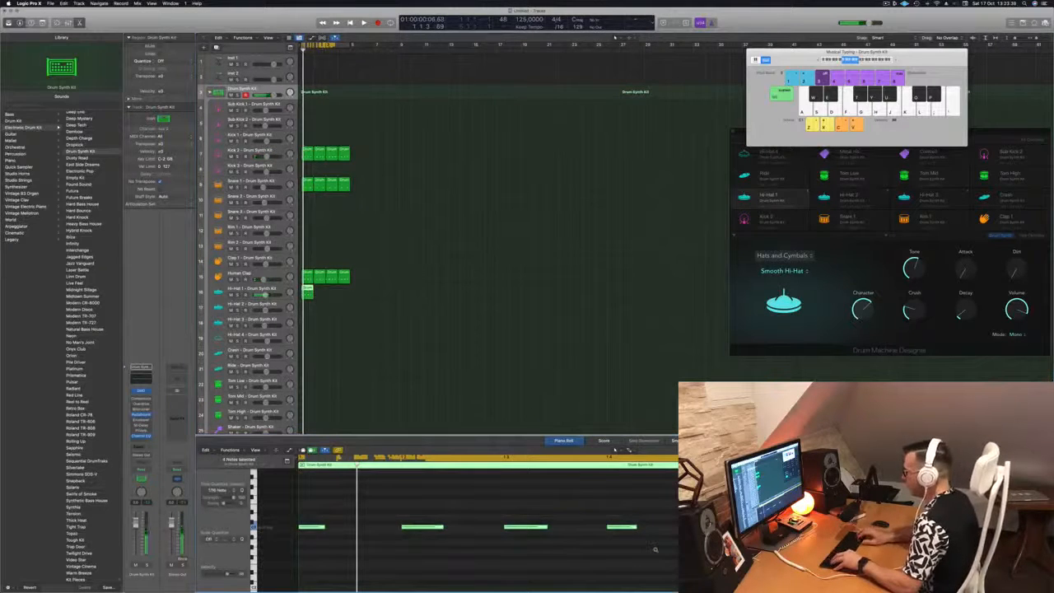
key(alt+Right)
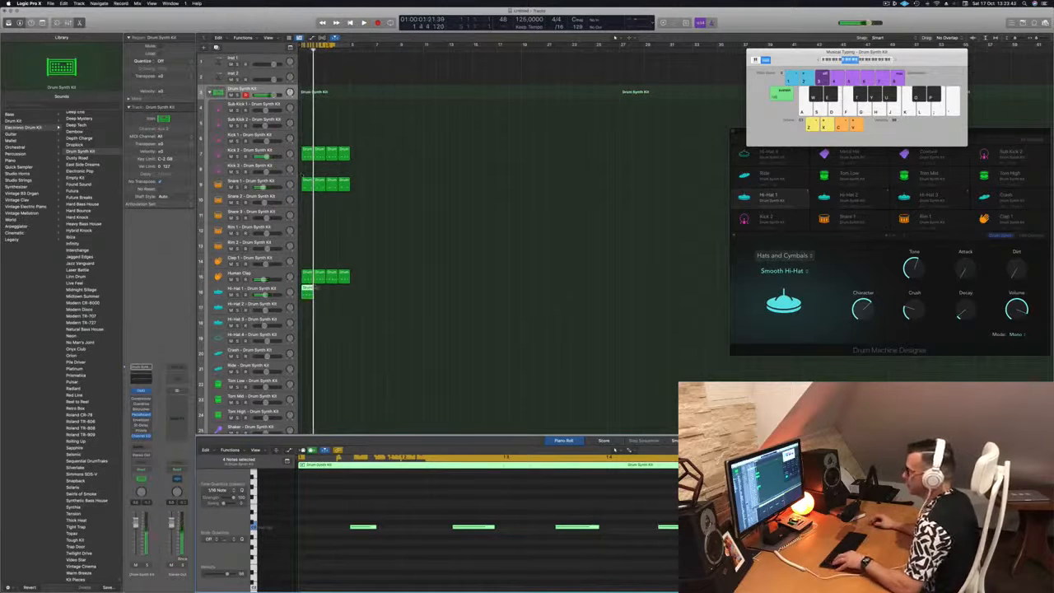
drag(307, 289, 321, 295)
mouse_move(331, 297)
mouse_down()
mouse_move(309, 294)
mouse_move(329, 294)
mouse_up()
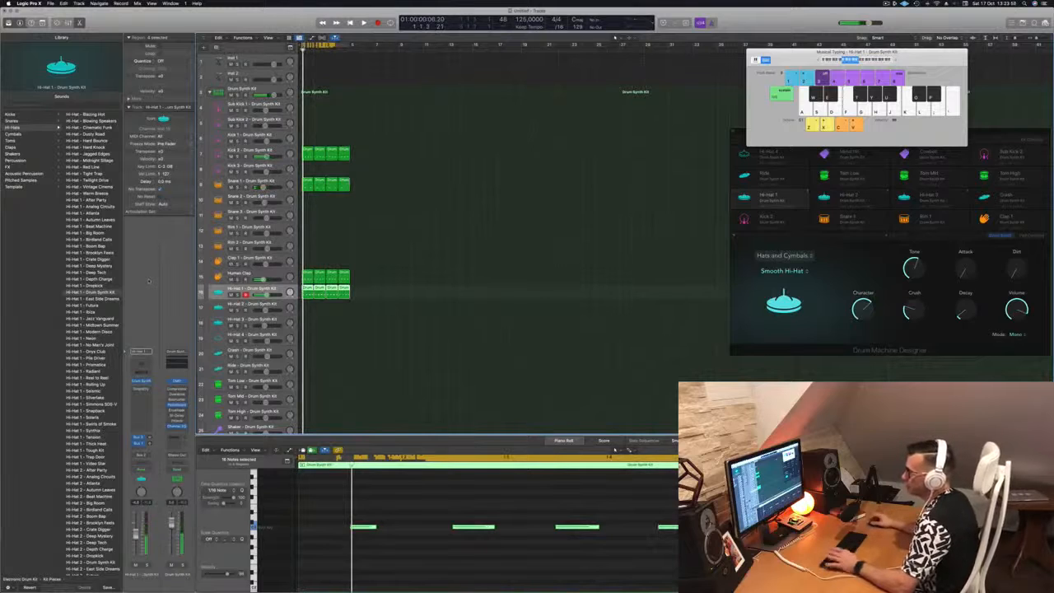
During playback, raise Hi-Hat 1's Attack to about 48.9, add Dirt and Character, and set Crush near 82%
key(space)
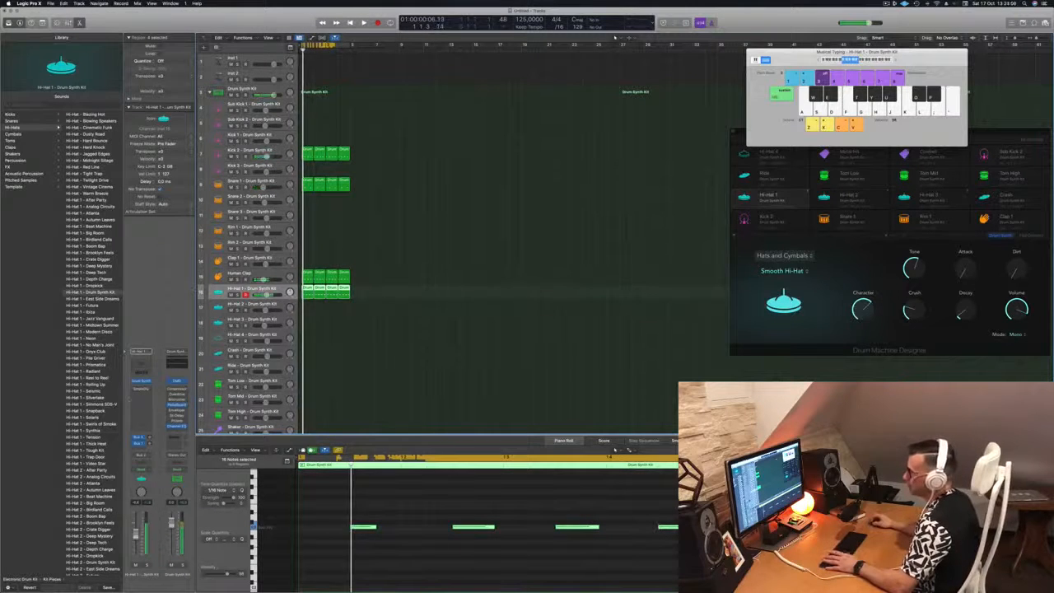
click(141, 382)
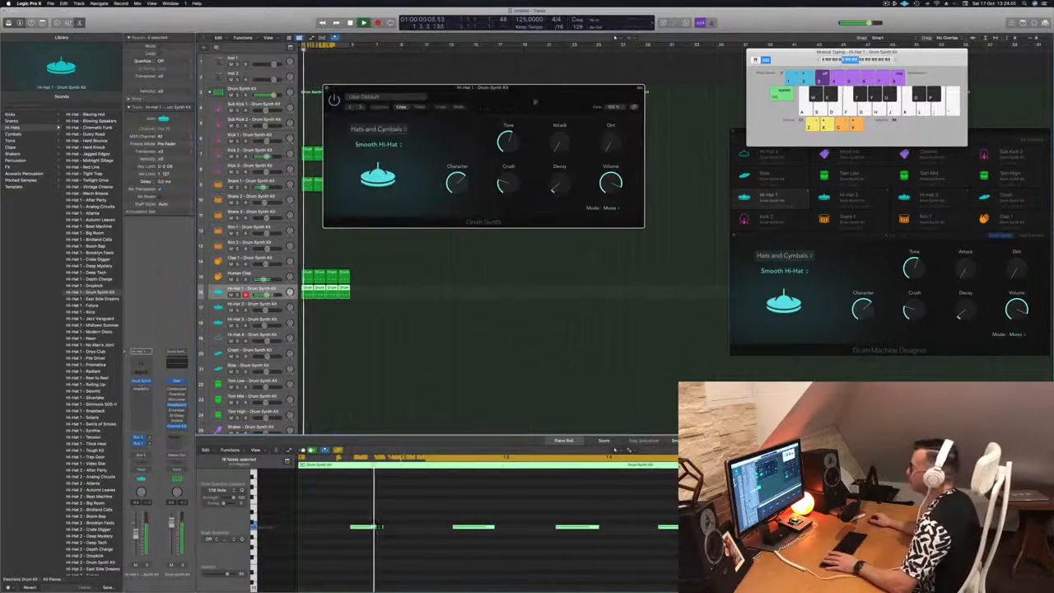
drag(553, 164, 482, 245)
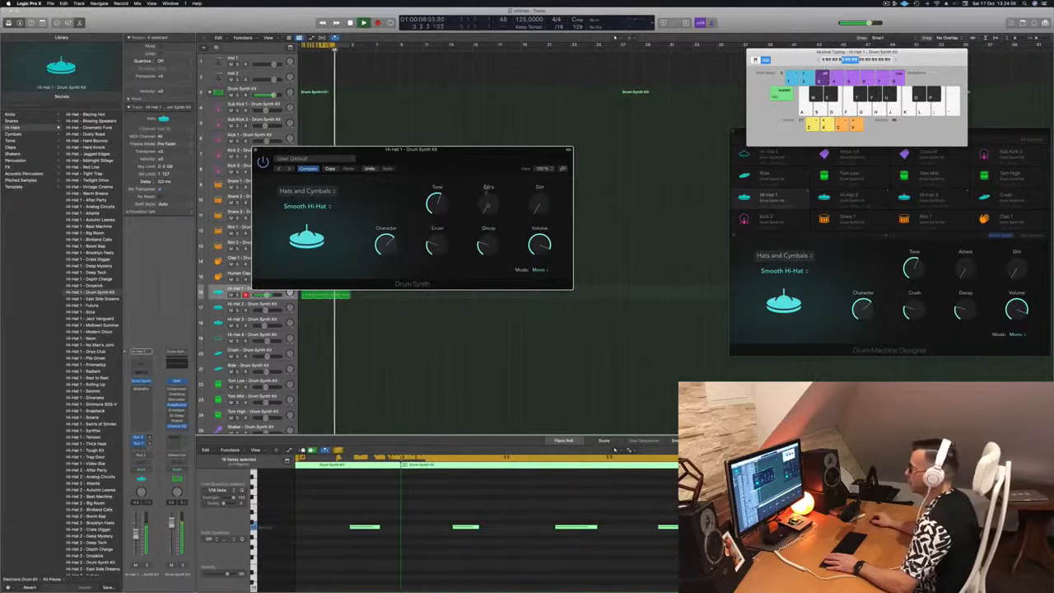
drag(487, 195, 487, 171)
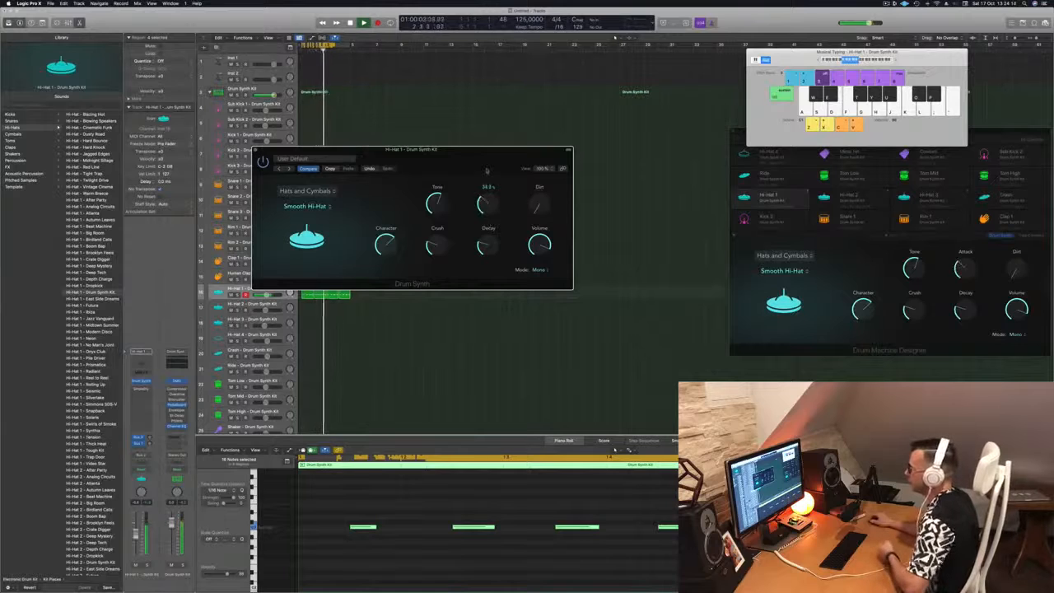
drag(540, 204, 541, 169)
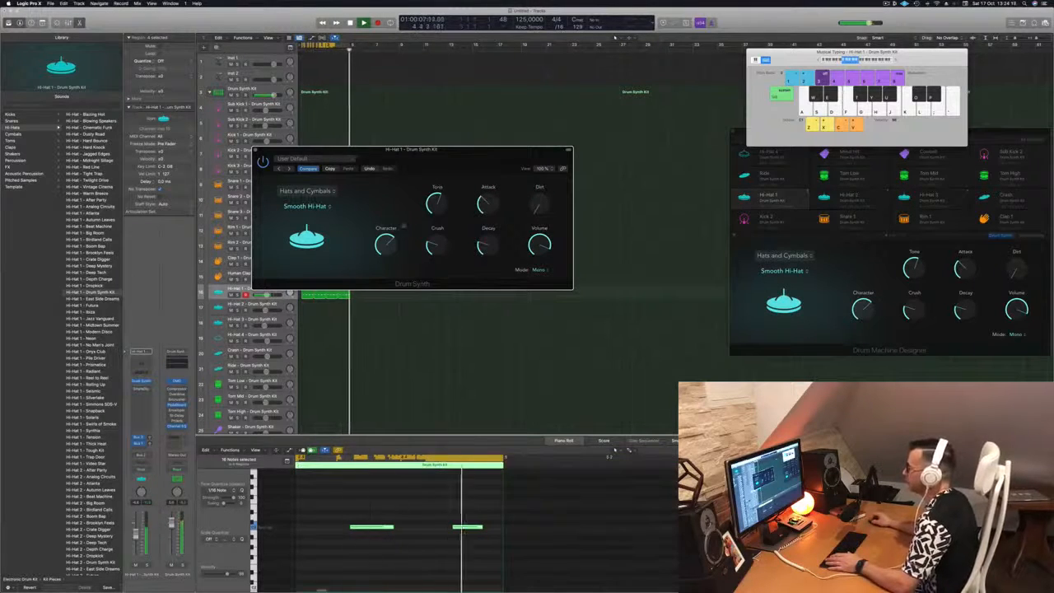
drag(386, 242, 391, 211)
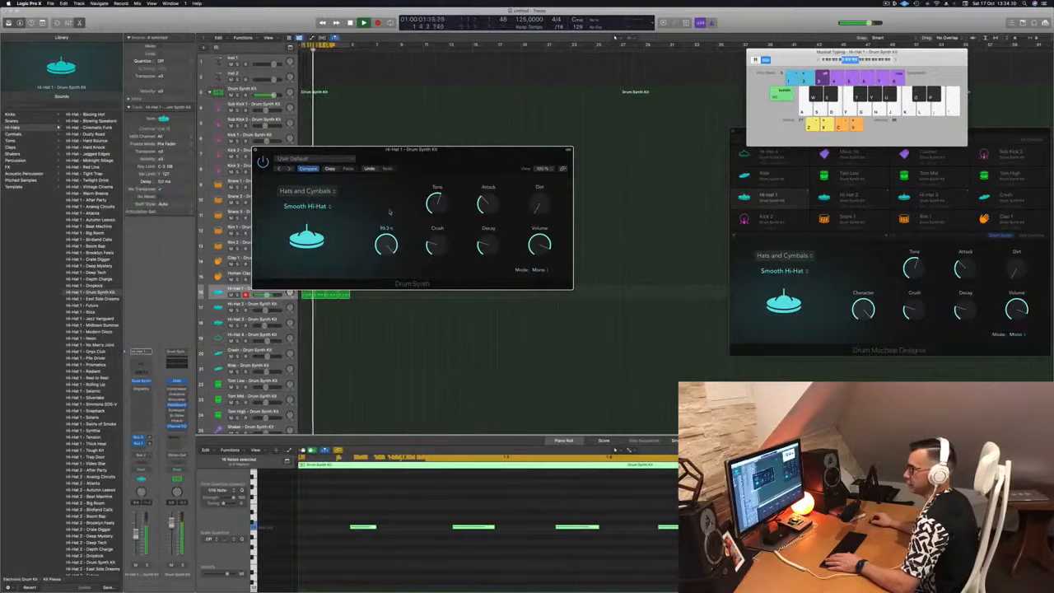
drag(390, 261, 399, 242)
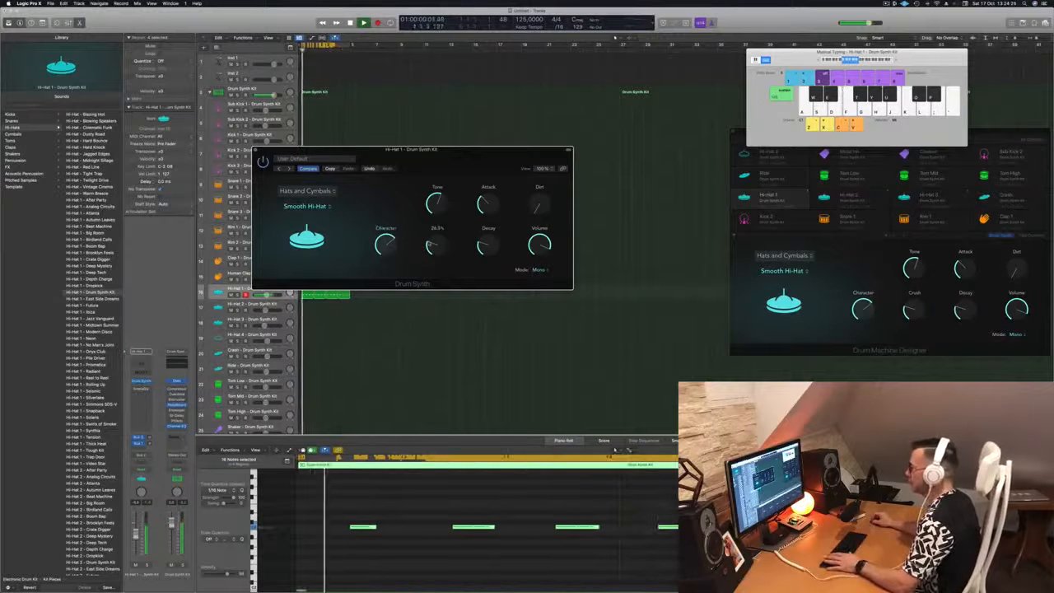
drag(429, 245, 439, 188)
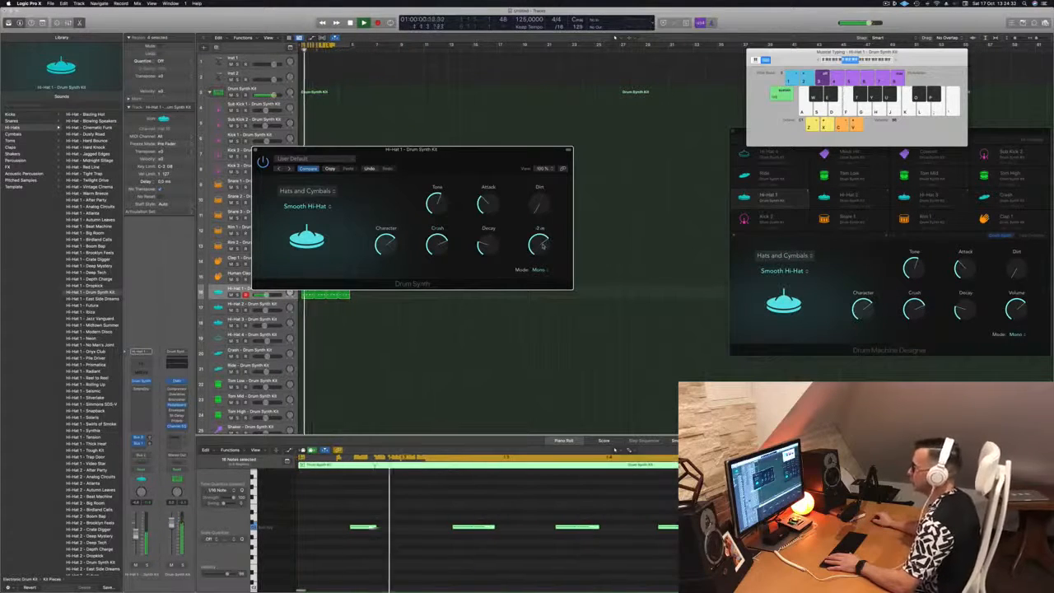
Restart playback from bar 1 and shorten the Smooth Hi-Hat decay to about 18.3%
drag(441, 162, 474, 165)
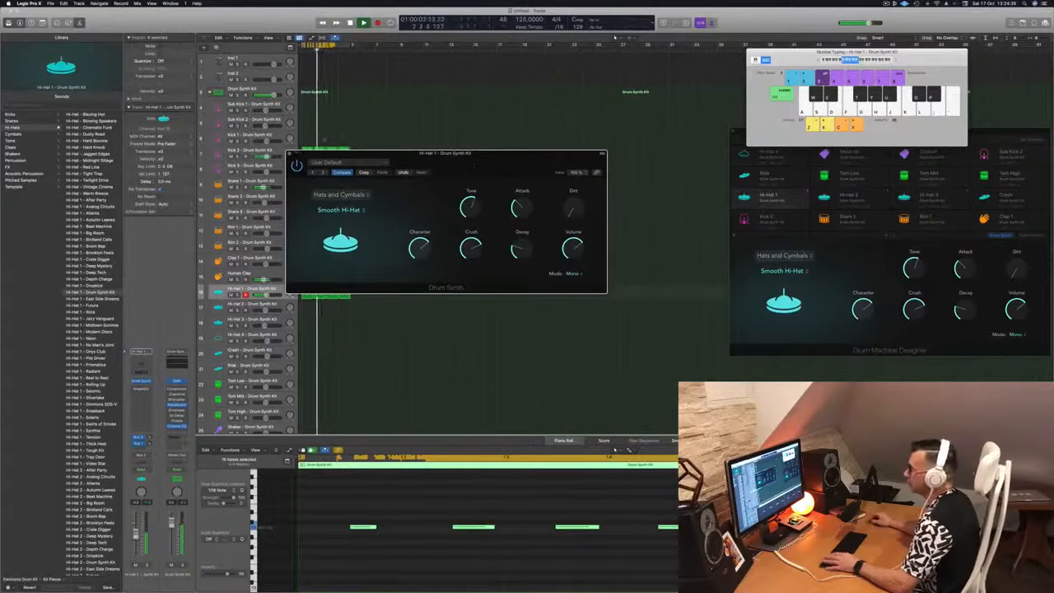
click(291, 155)
click(423, 273)
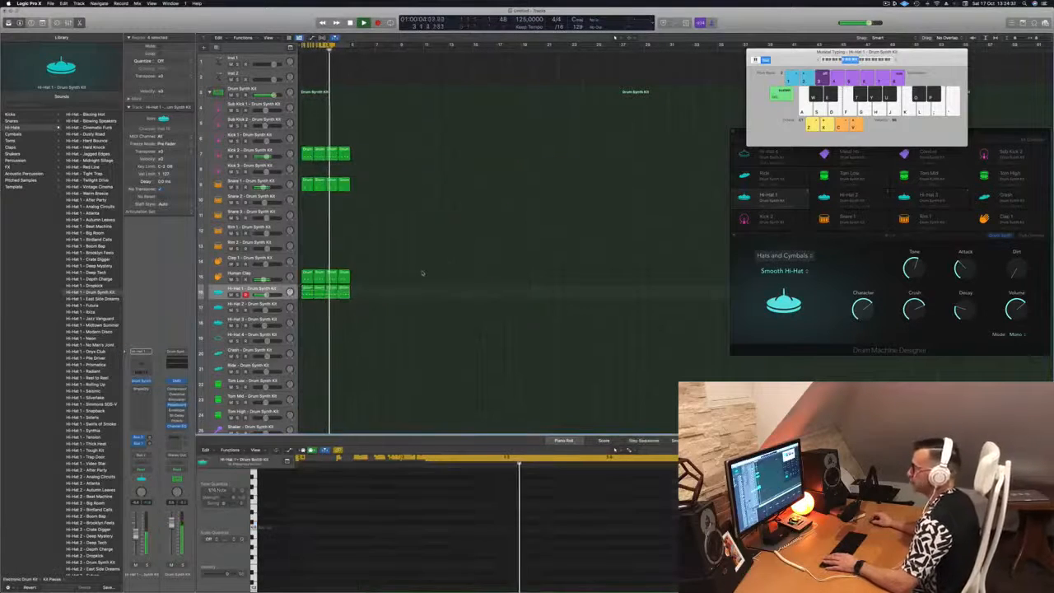
key(space)
key(space)
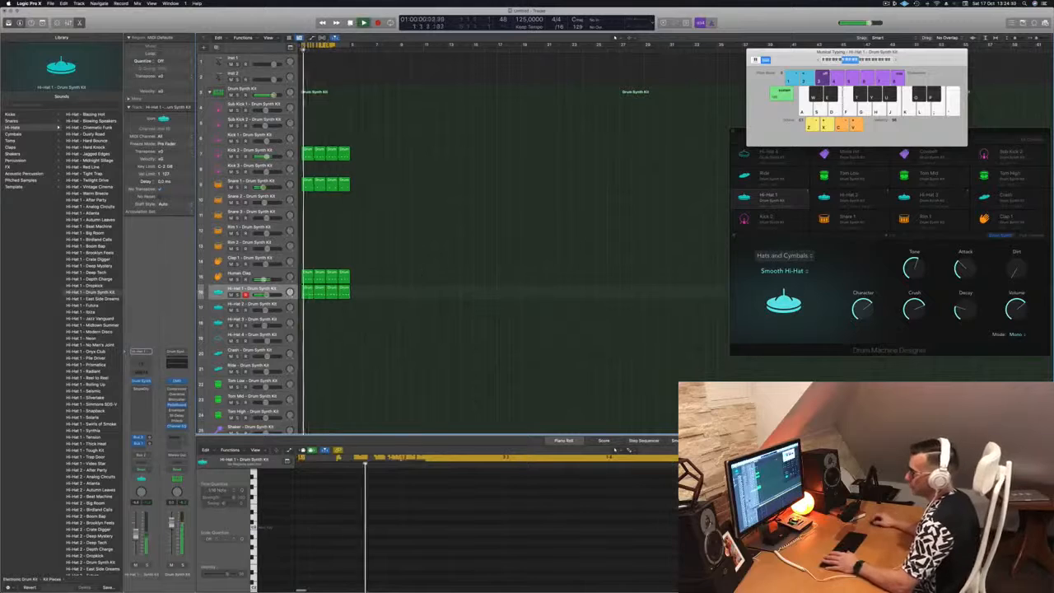
key(space)
key(space)
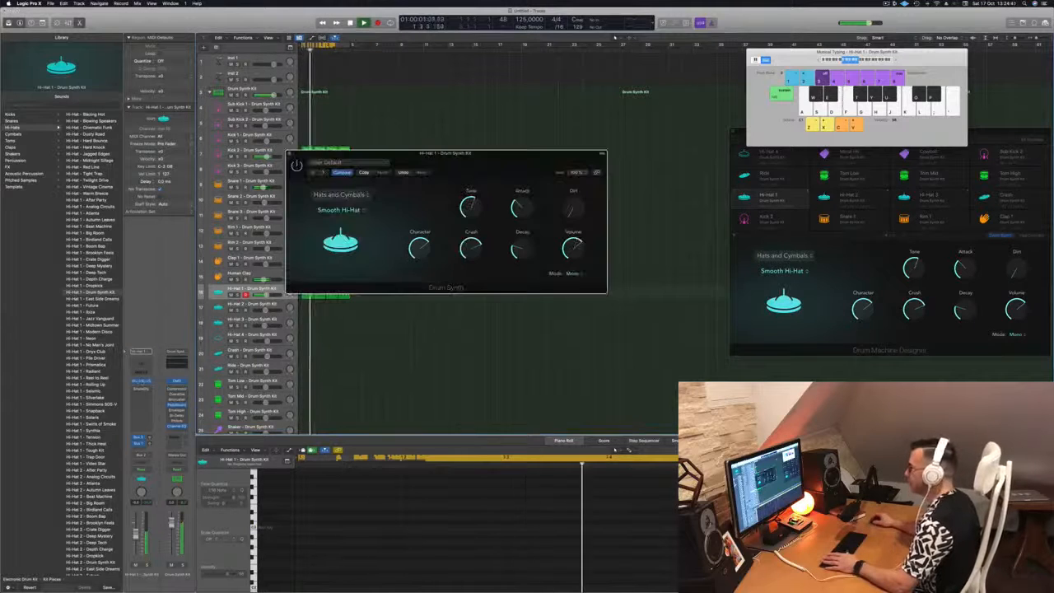
key(space)
key(space)
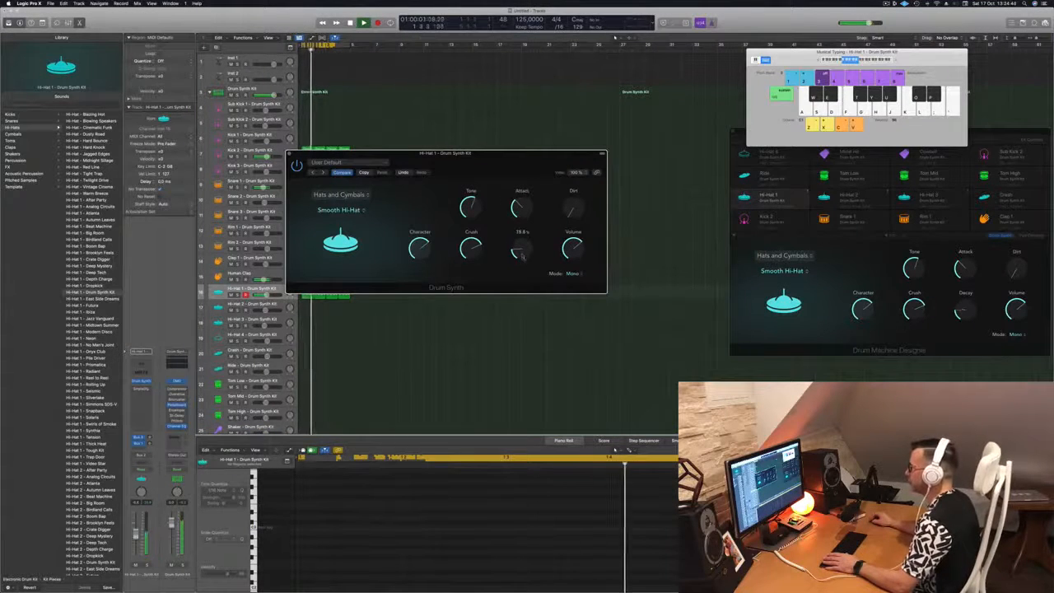
drag(517, 249, 520, 255)
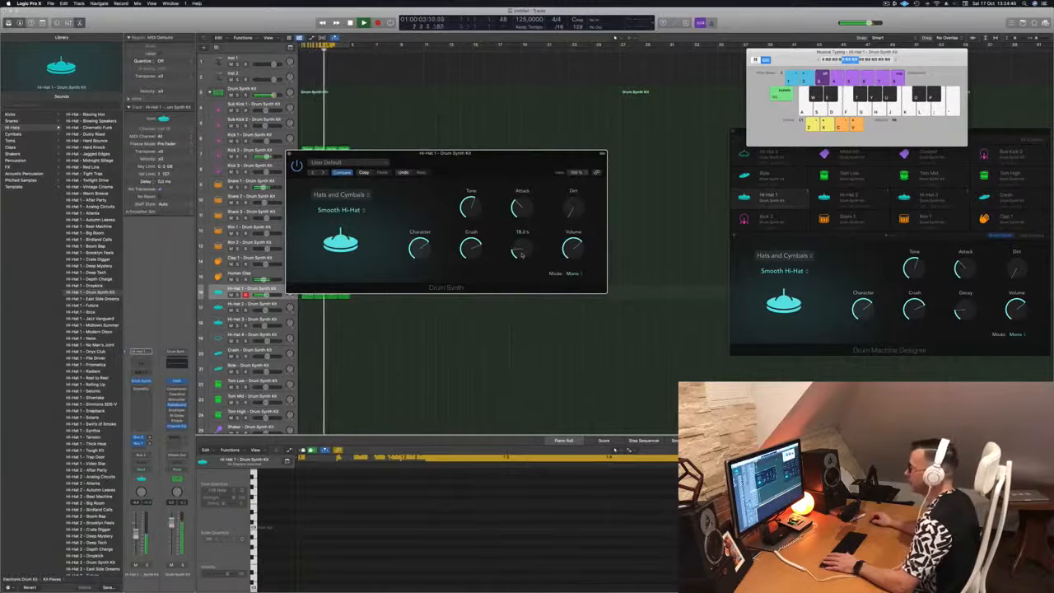
drag(495, 153, 548, 175)
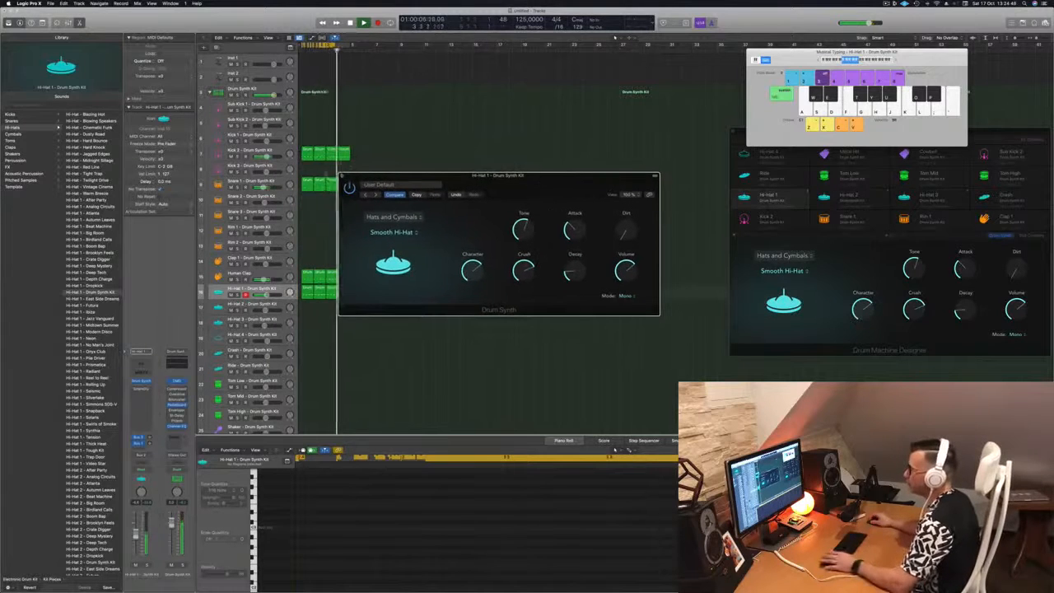
click(341, 176)
Copy the Hi-Hat 1 regions down onto the Hi-Hat 4 track to fill bars 1–4
scroll(420, 322, down, 3)
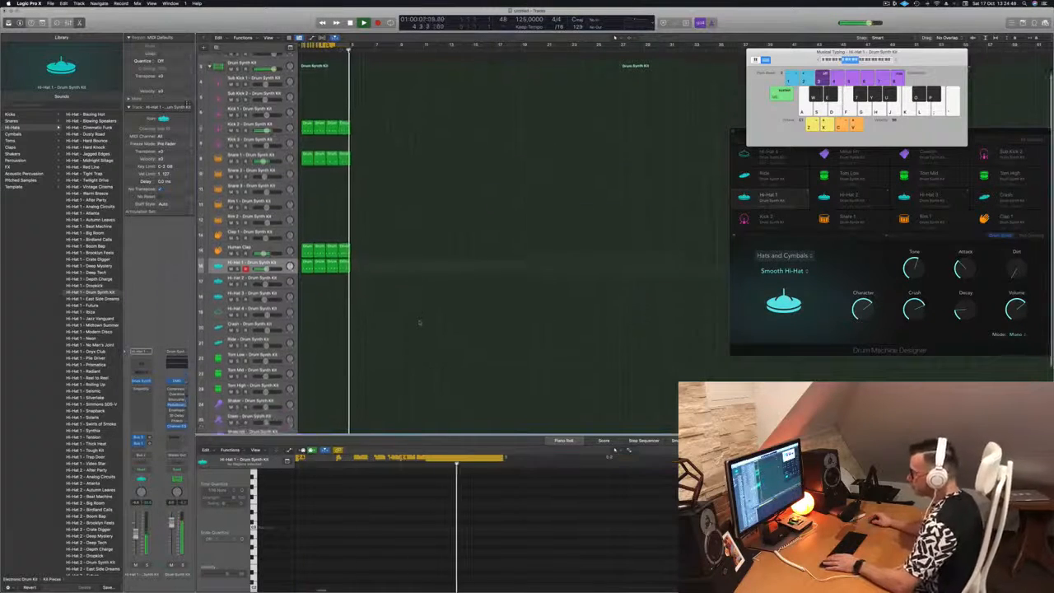
drag(307, 251, 308, 293)
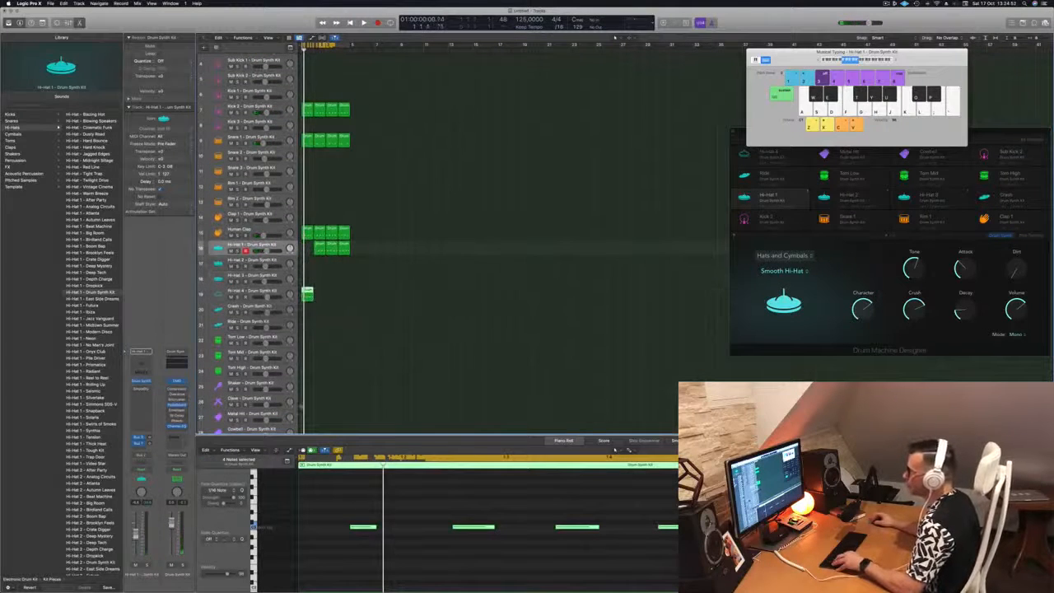
click(319, 246)
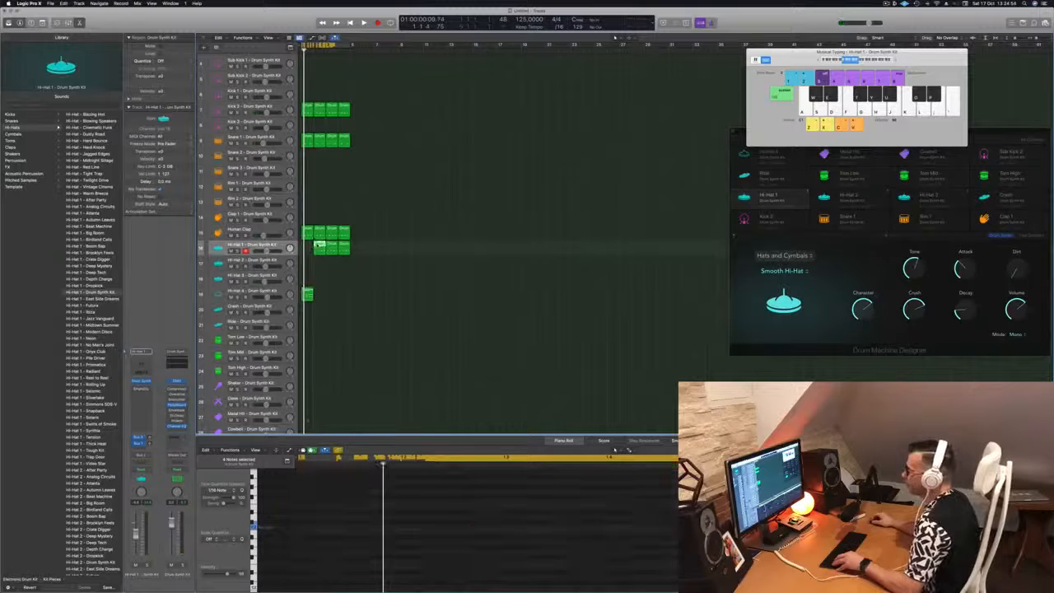
drag(306, 248, 307, 247)
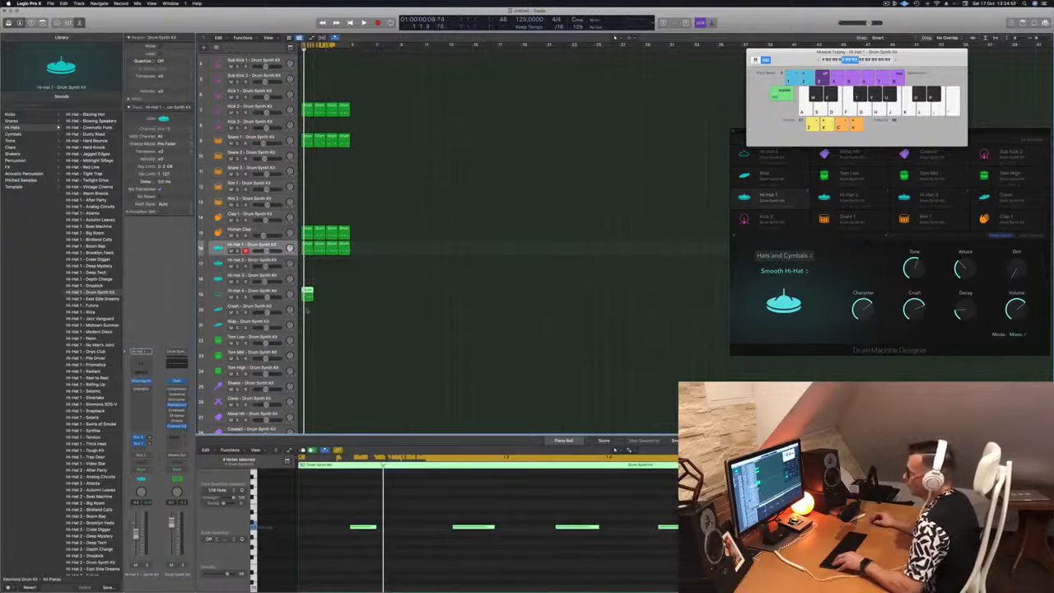
Delete three of the four hi-hat notes, play the pattern, and select the Hi-Hat 4 track
drag(321, 492, 610, 555)
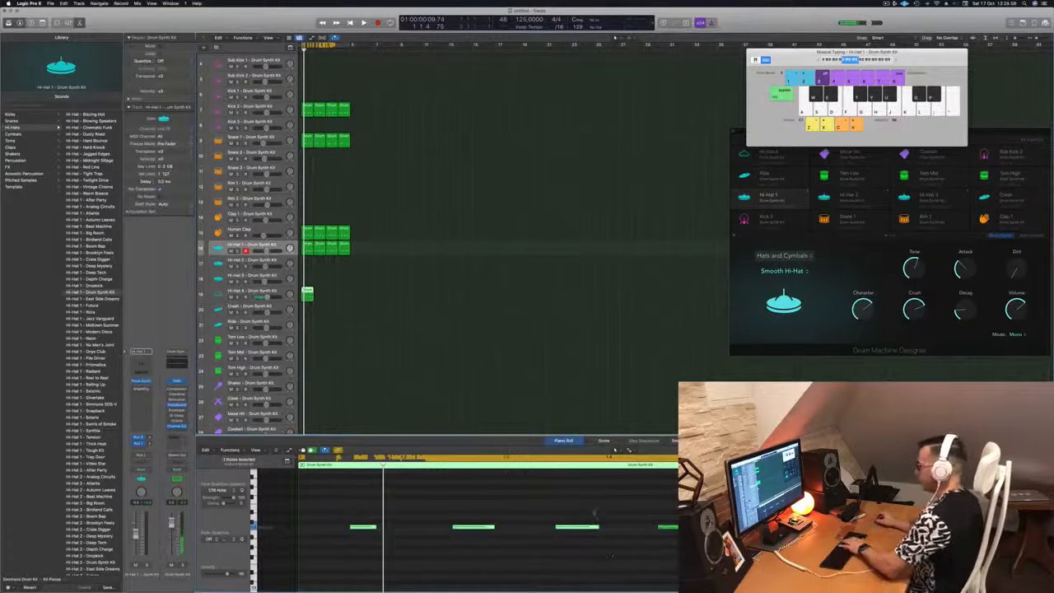
key(Delete)
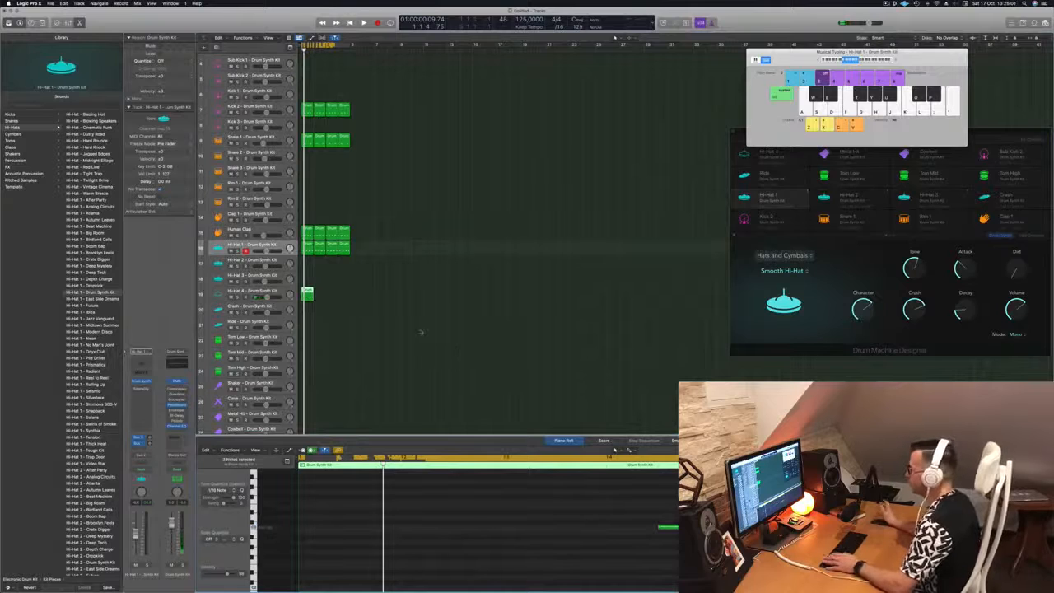
key(space)
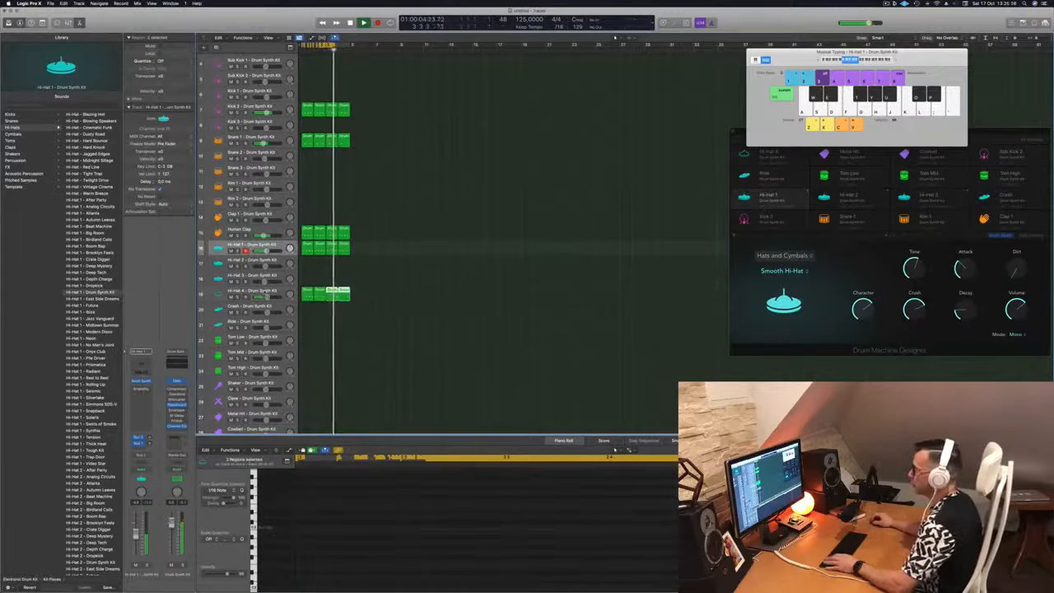
click(266, 292)
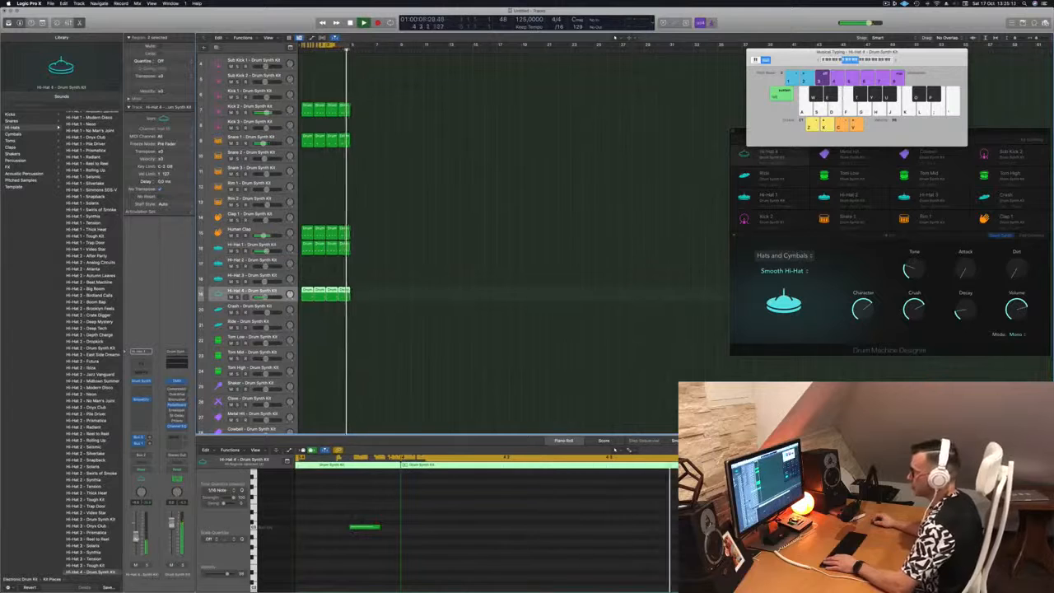
Audition Sharp Hi-Hat, Crash Cymbal and Bell Cymbal sounds in the Hi-Hat 4 Drum Synth
click(142, 381)
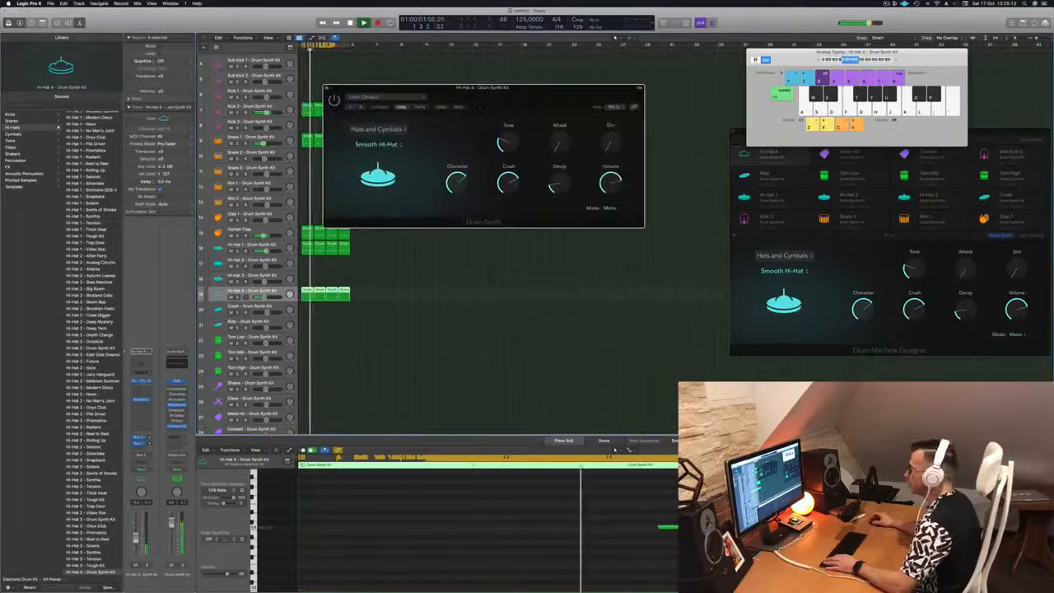
click(398, 144)
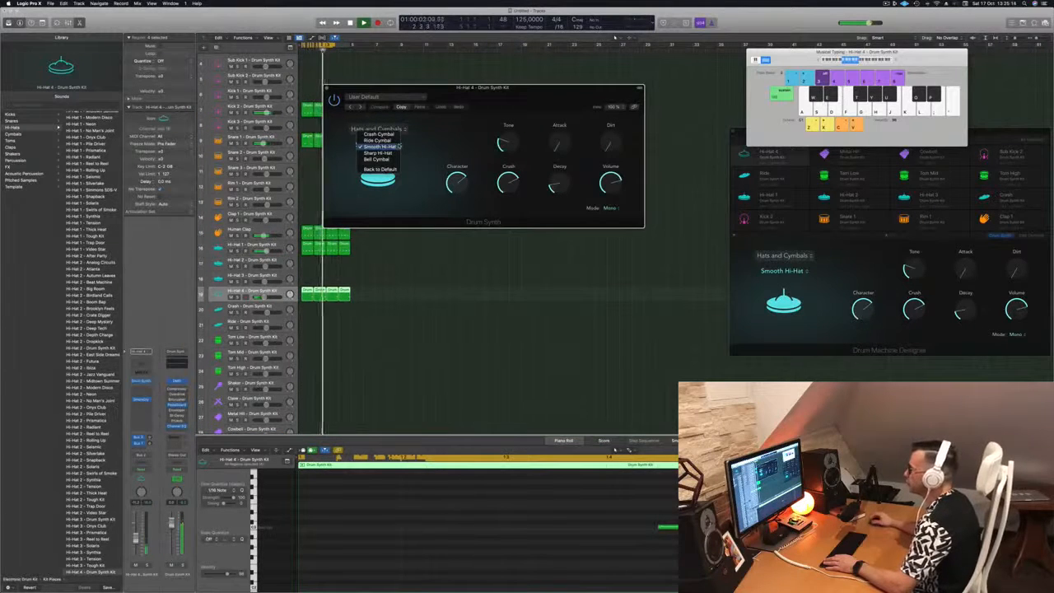
click(387, 152)
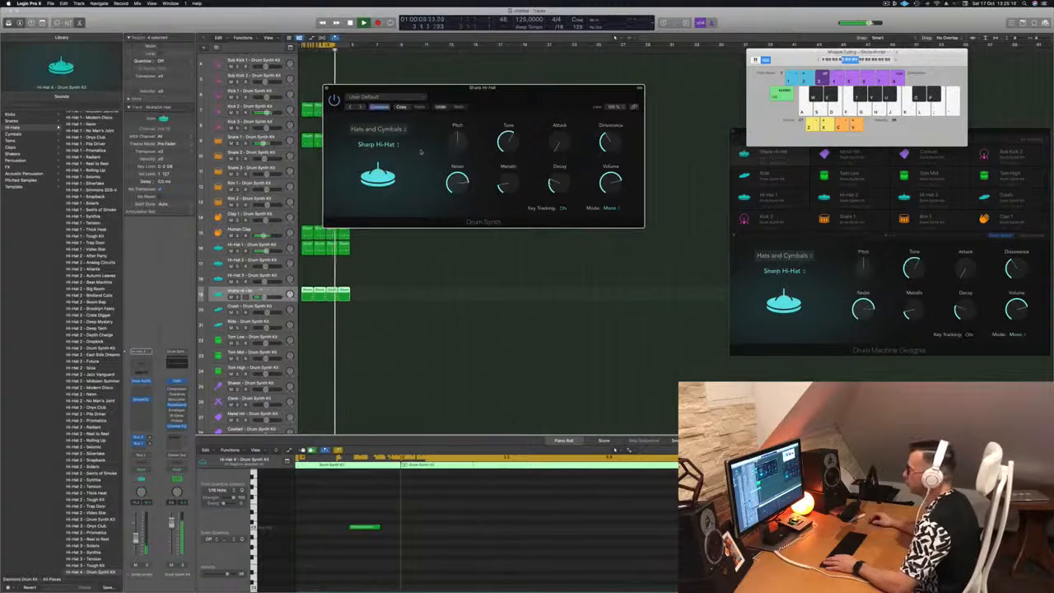
click(387, 144)
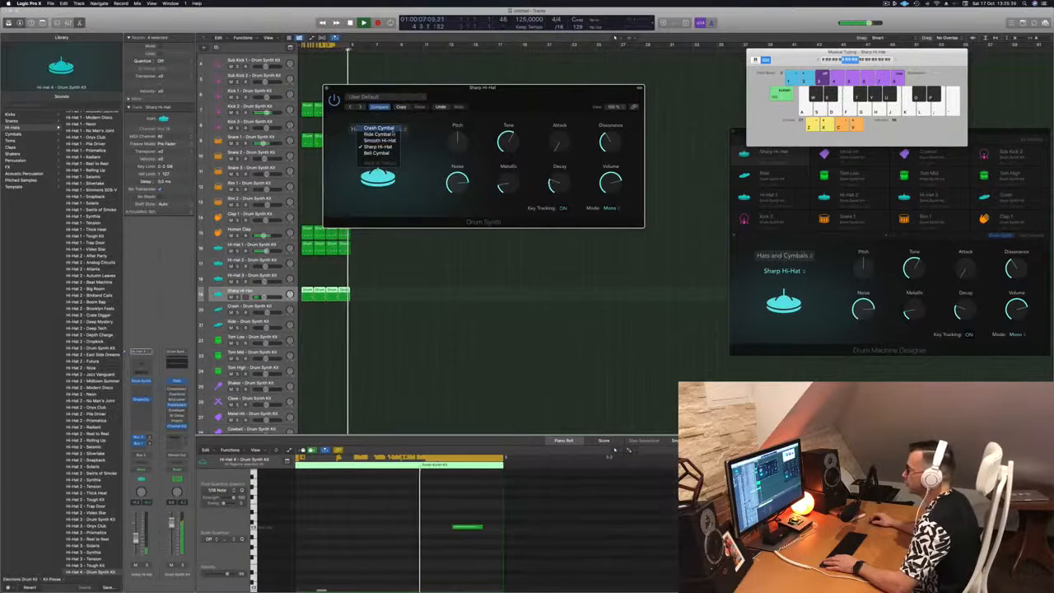
click(380, 128)
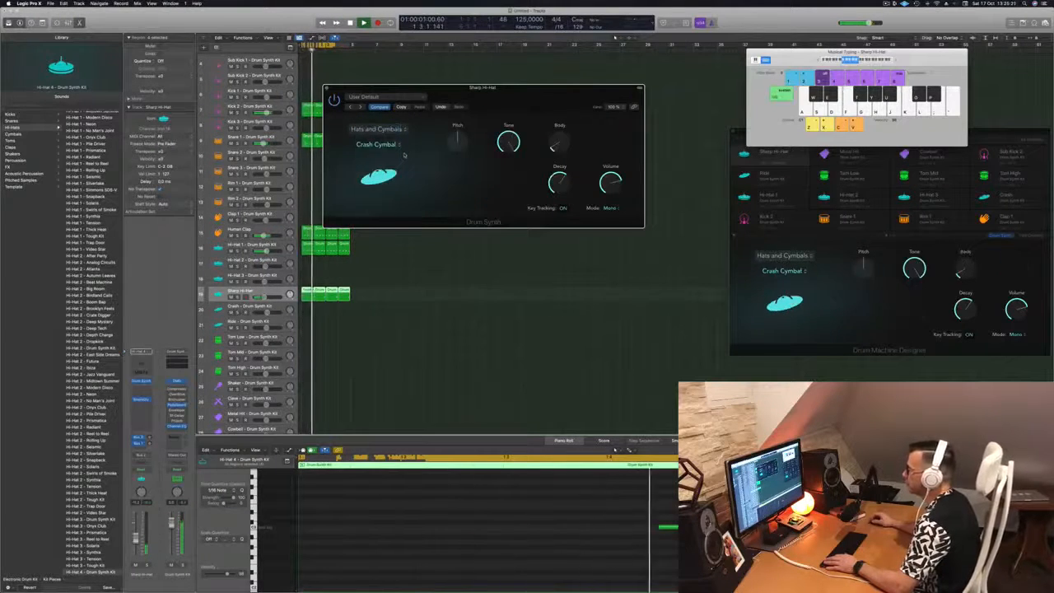
click(398, 146)
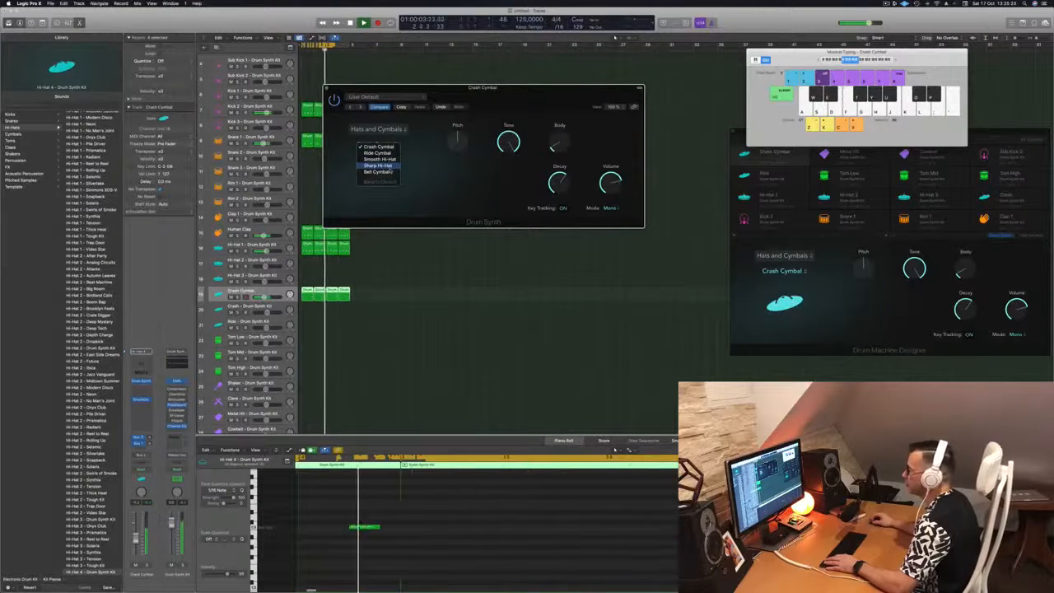
click(377, 171)
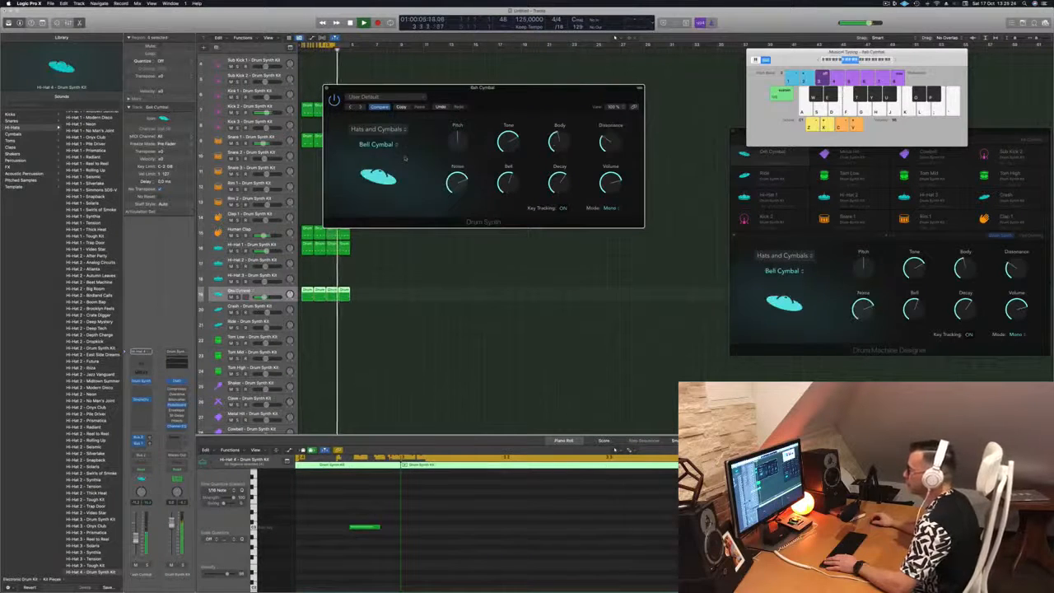
click(383, 147)
click(378, 140)
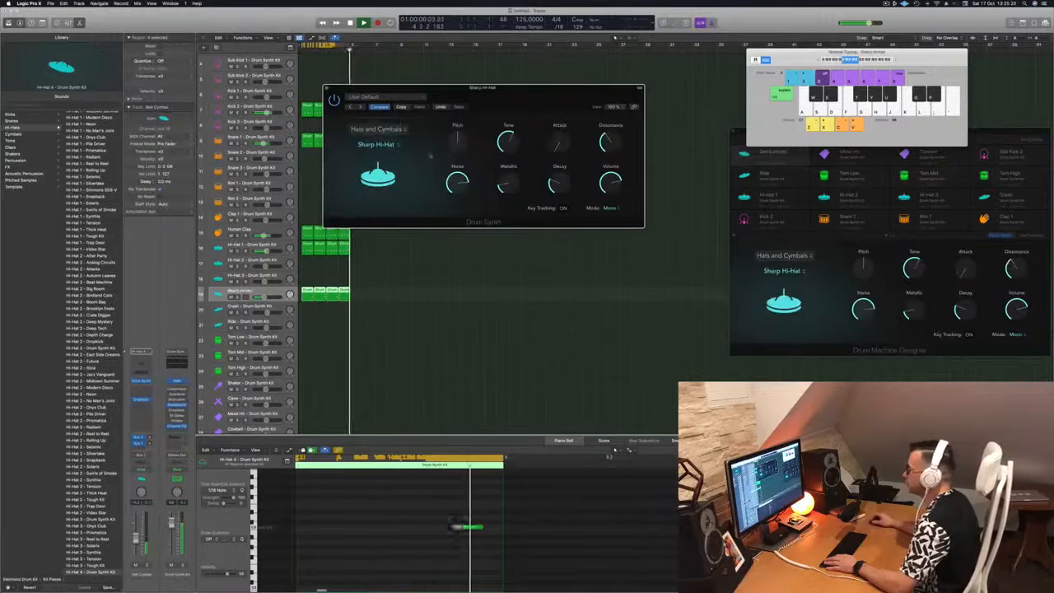
Settle on Smooth Hi-Hat with its decay at 39%, then stop playback
drag(458, 136, 406, 175)
click(319, 193)
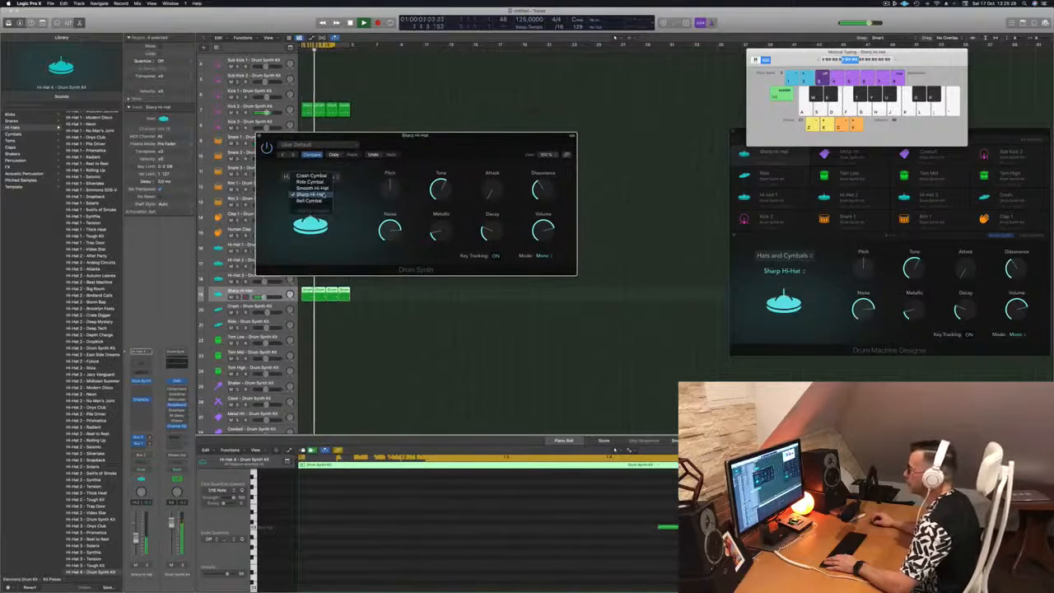
click(321, 188)
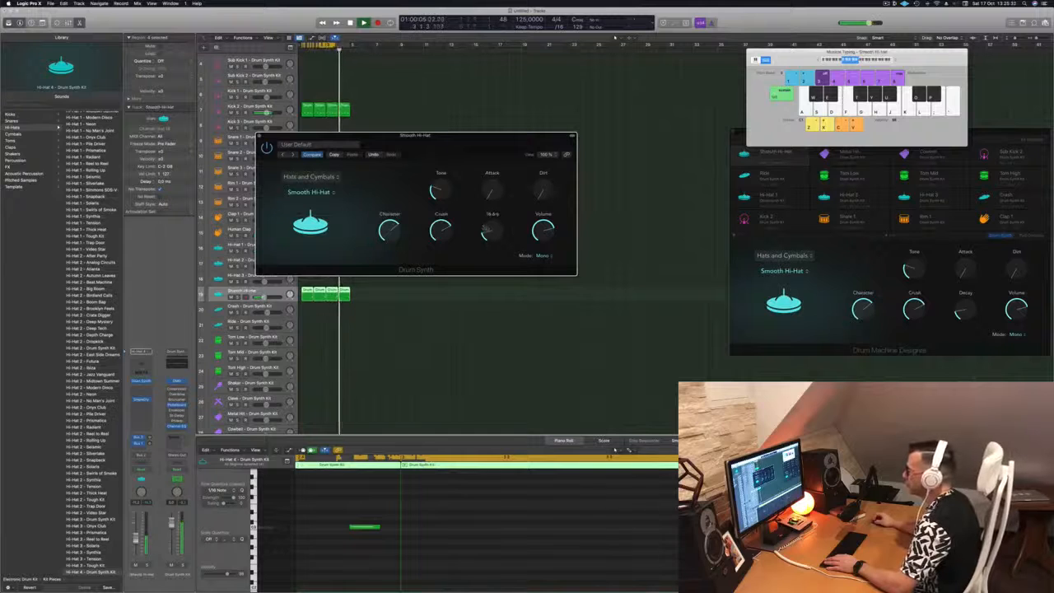
drag(488, 219, 490, 229)
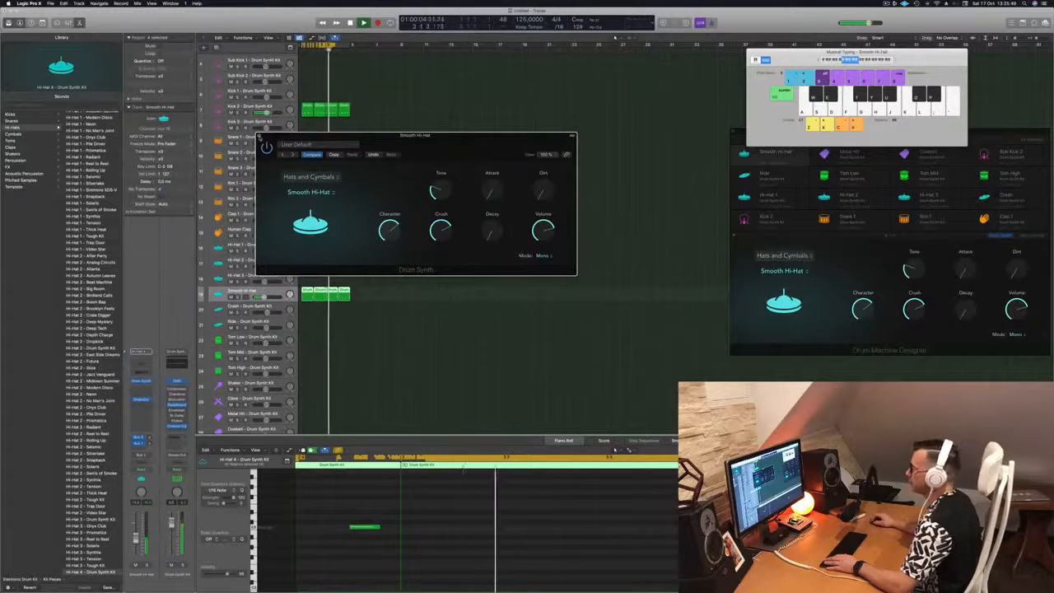
key(super+w)
key(space)
key(space)
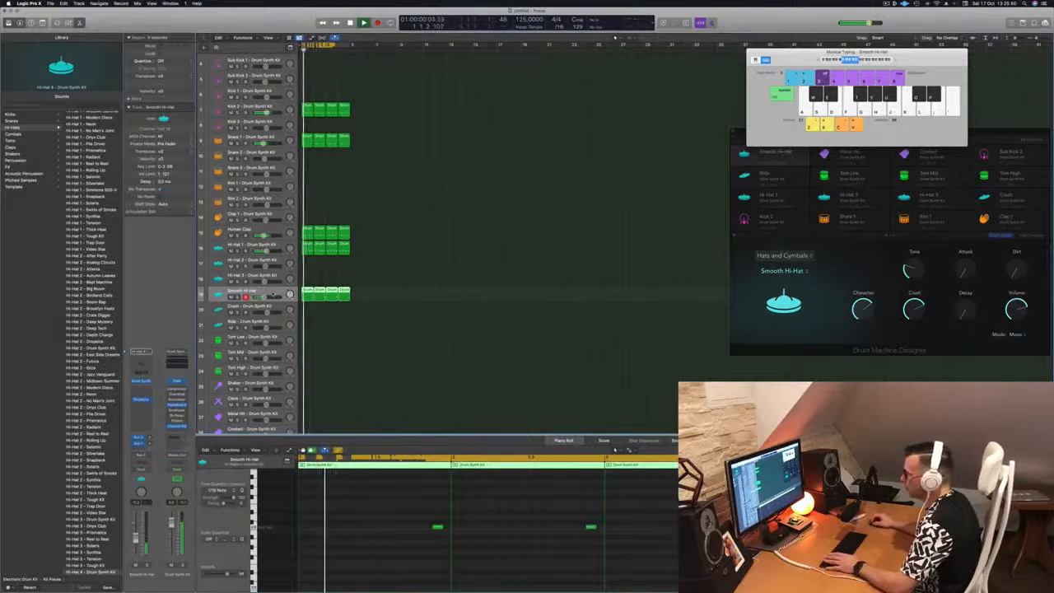
Set the Smooth Hi-Hat decay to about 34% and its attack to about 11.8%
click(141, 381)
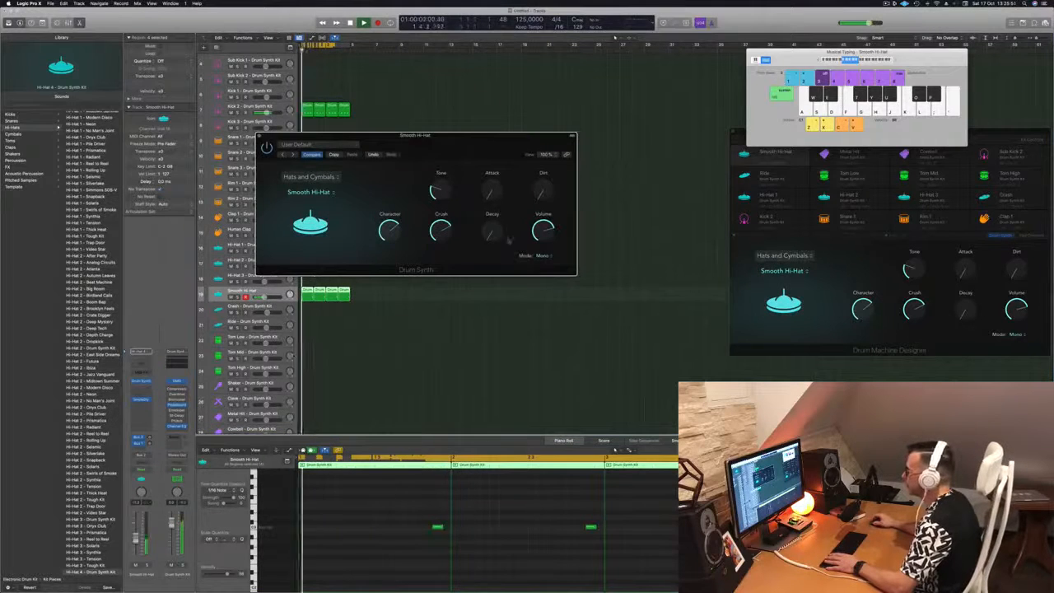
drag(496, 208, 496, 196)
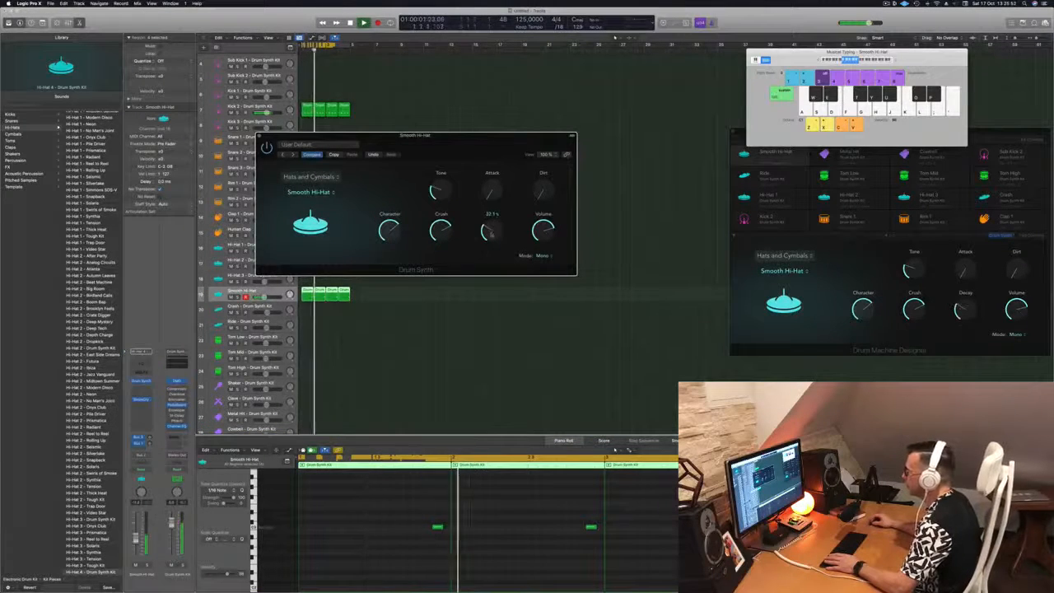
drag(474, 144, 532, 144)
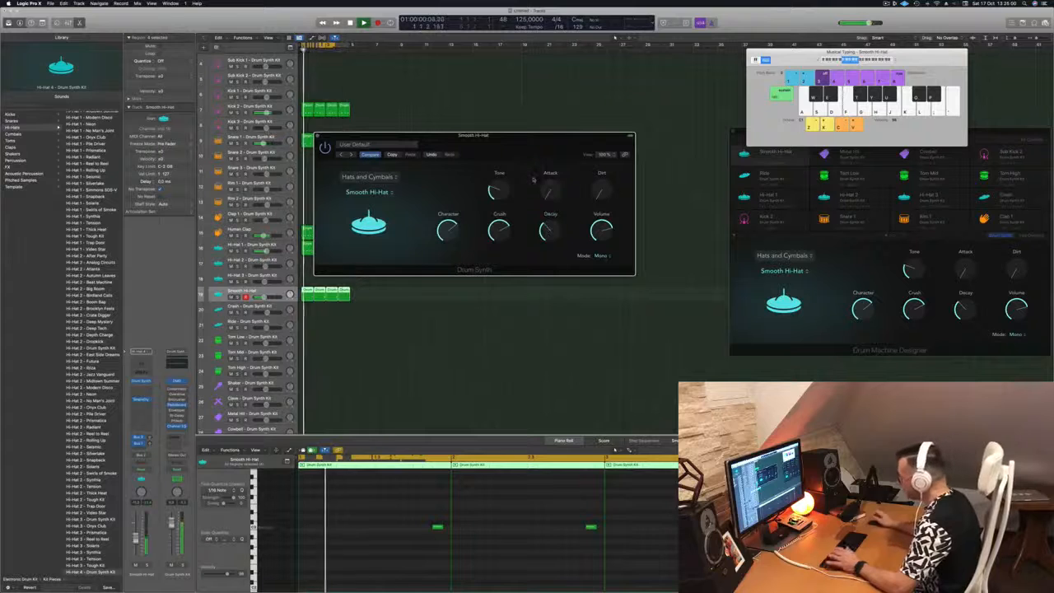
drag(547, 194, 555, 187)
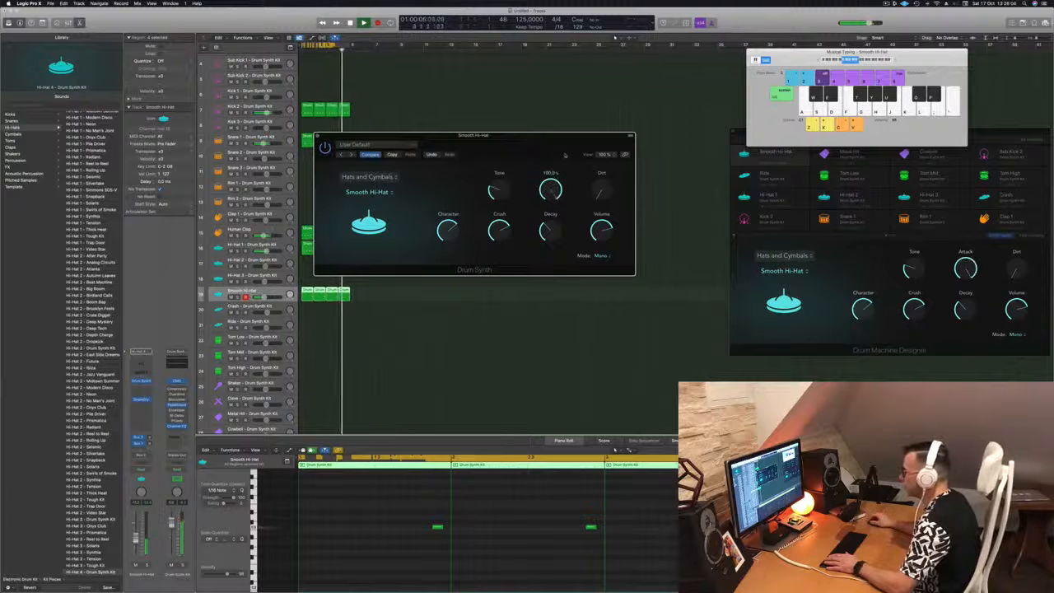
drag(557, 178, 563, 266)
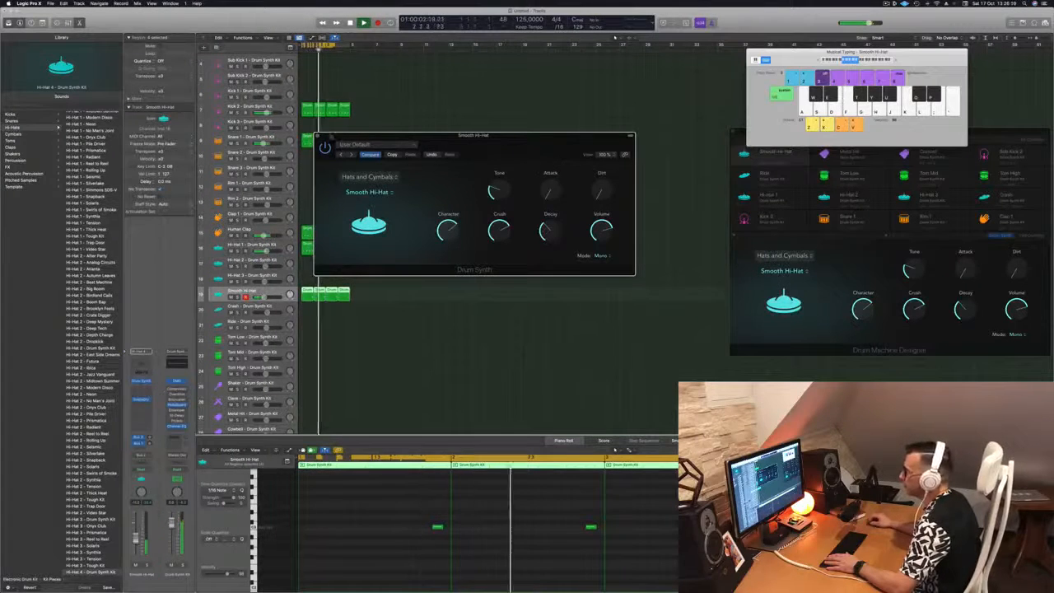
key(super+w)
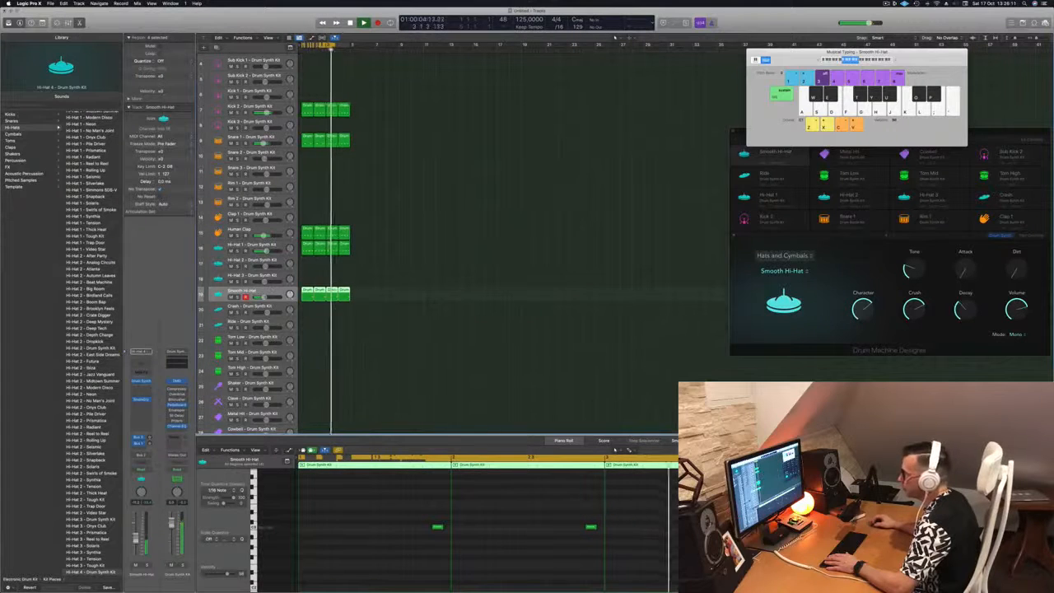
Turn the Smooth Hi-Hat attack down further to a low value
click(143, 383)
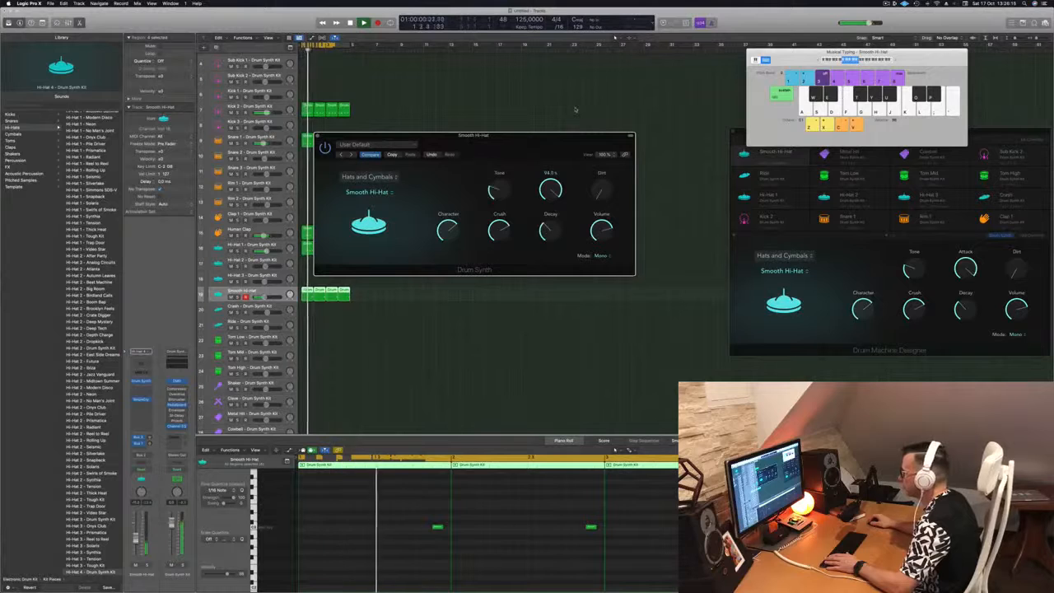
drag(575, 110, 561, 254)
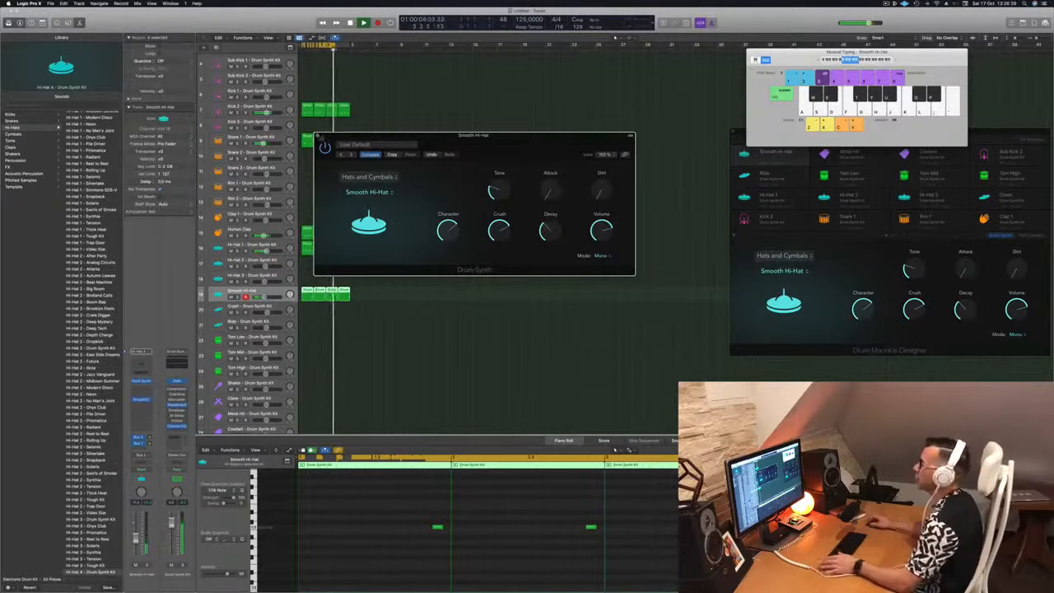
click(319, 137)
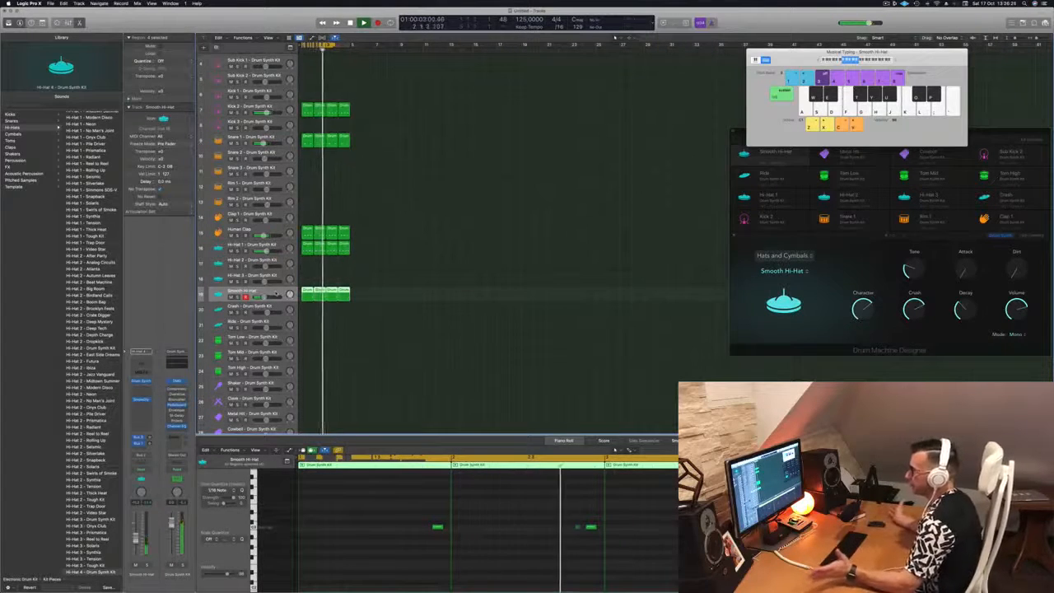
Copy the first Human Clap region onto the Crash track and repeat the regions twice with Cmd-R
scroll(400, 243, down, 3)
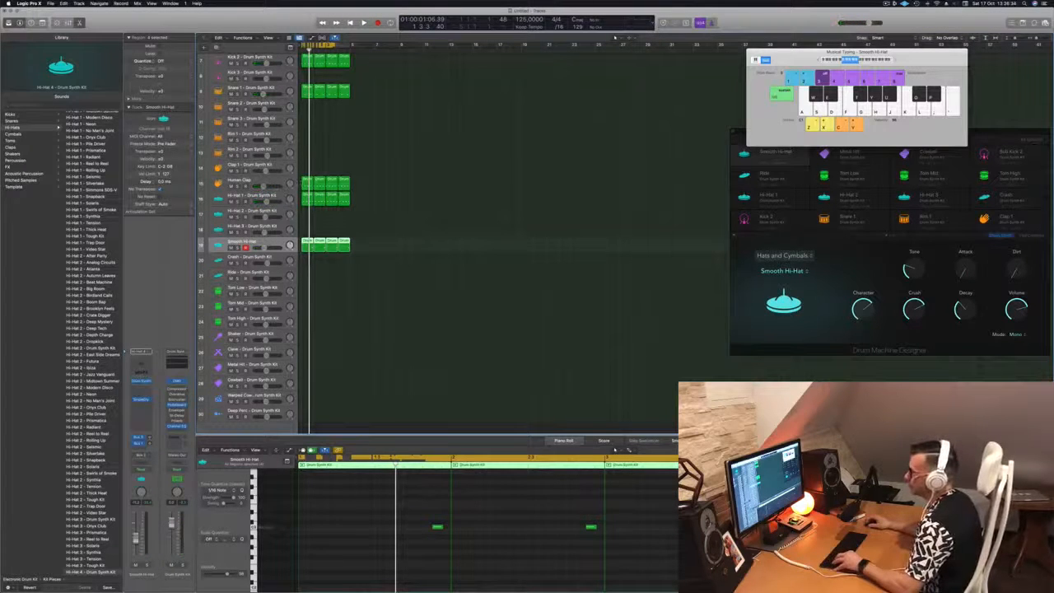
click(305, 182)
drag(306, 181, 307, 262)
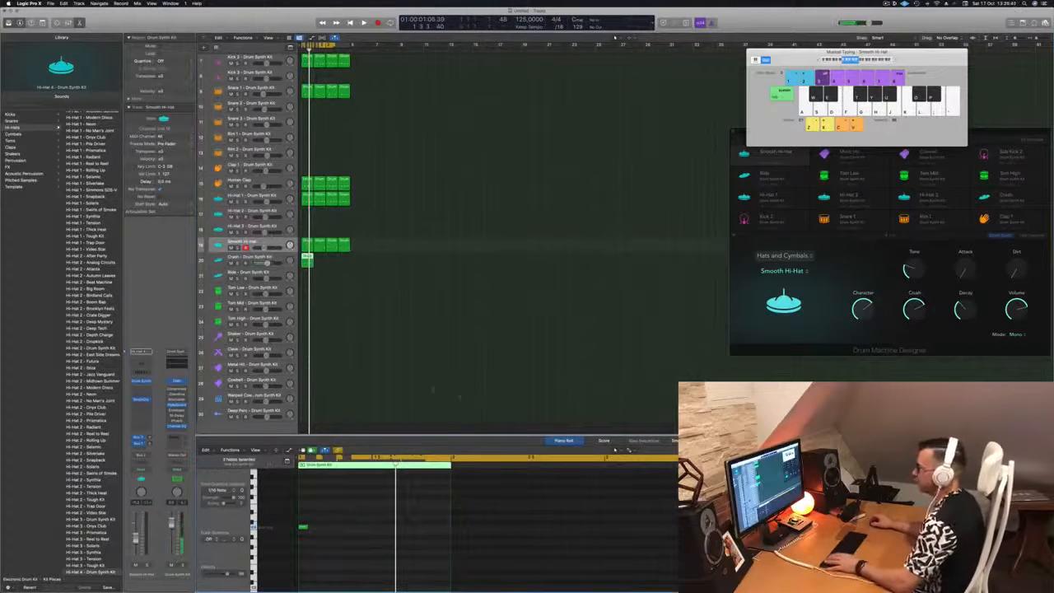
key(Down)
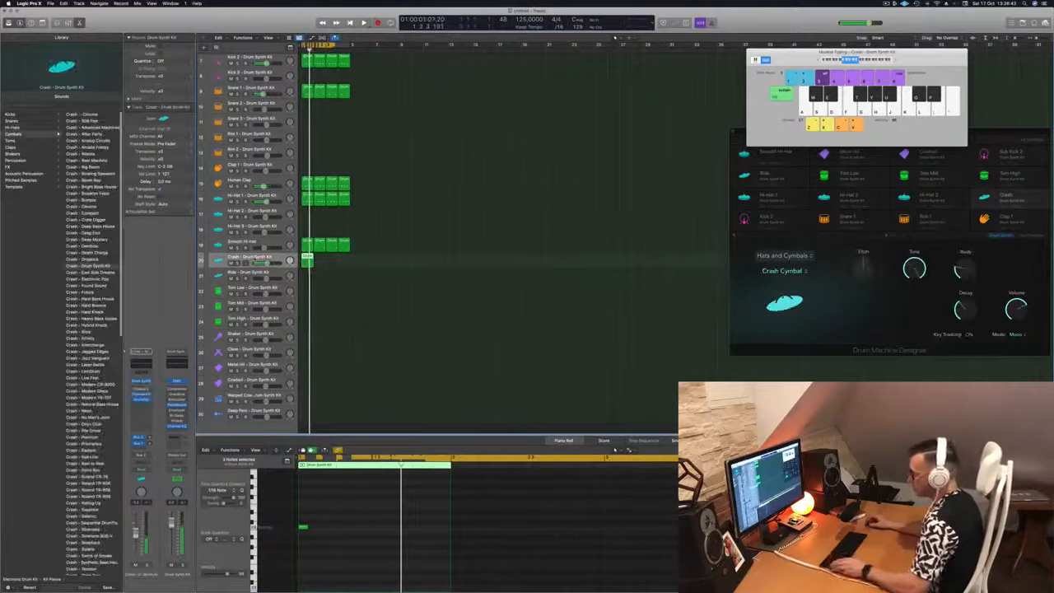
key(super+r)
key(super+r)
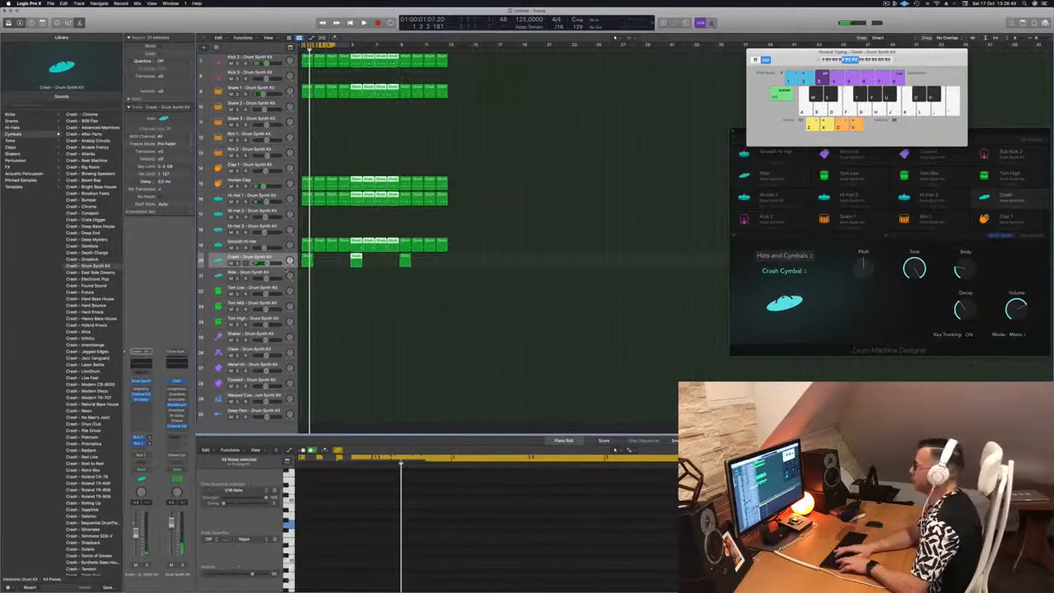
key(super+r)
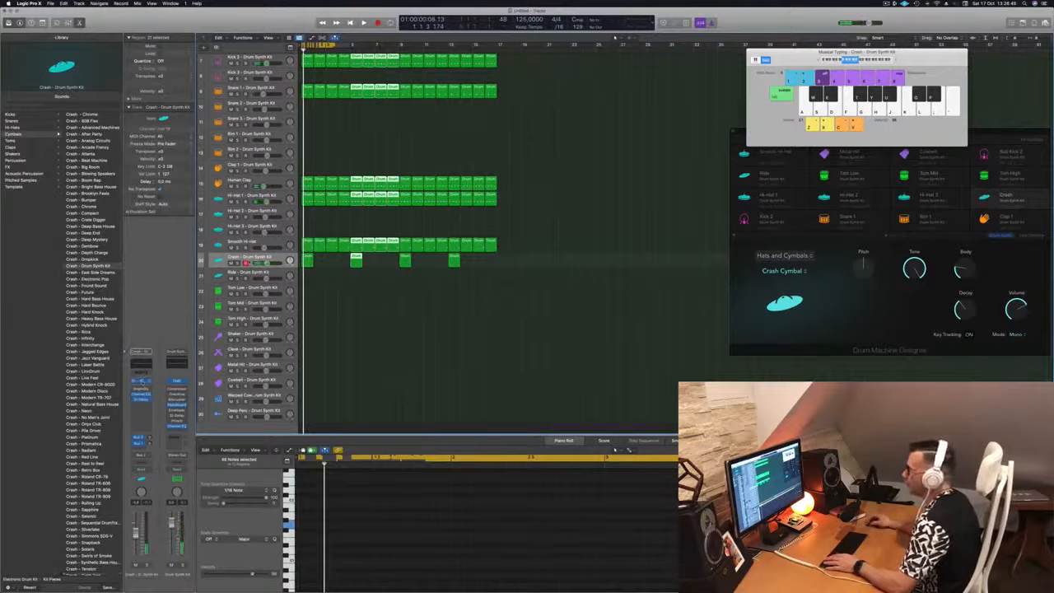
click(141, 381)
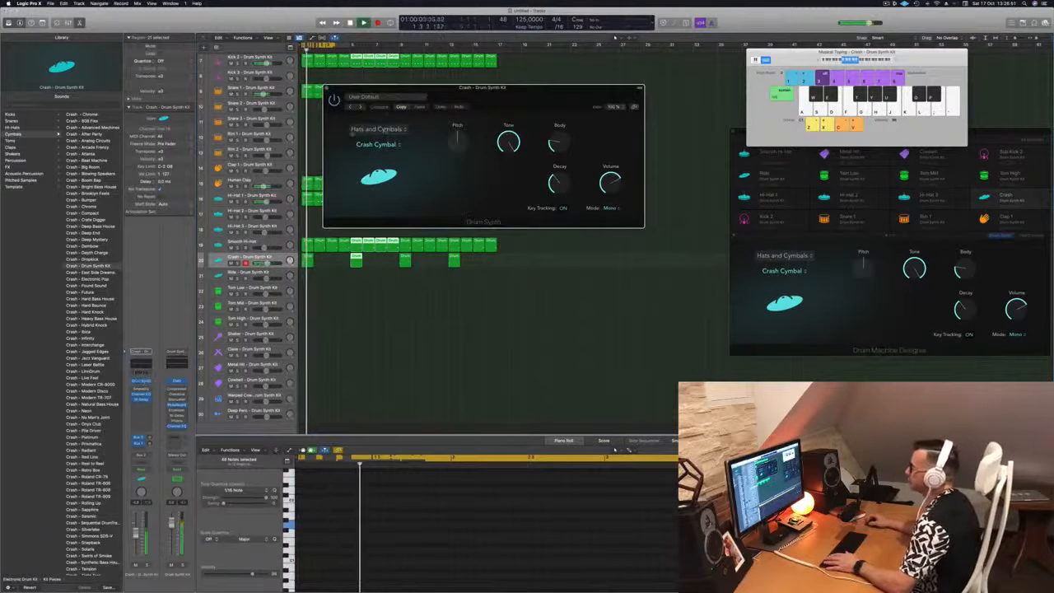
Try the Ride Cymbal sound on the Crash pad, then go back to Crash Cymbal
click(375, 128)
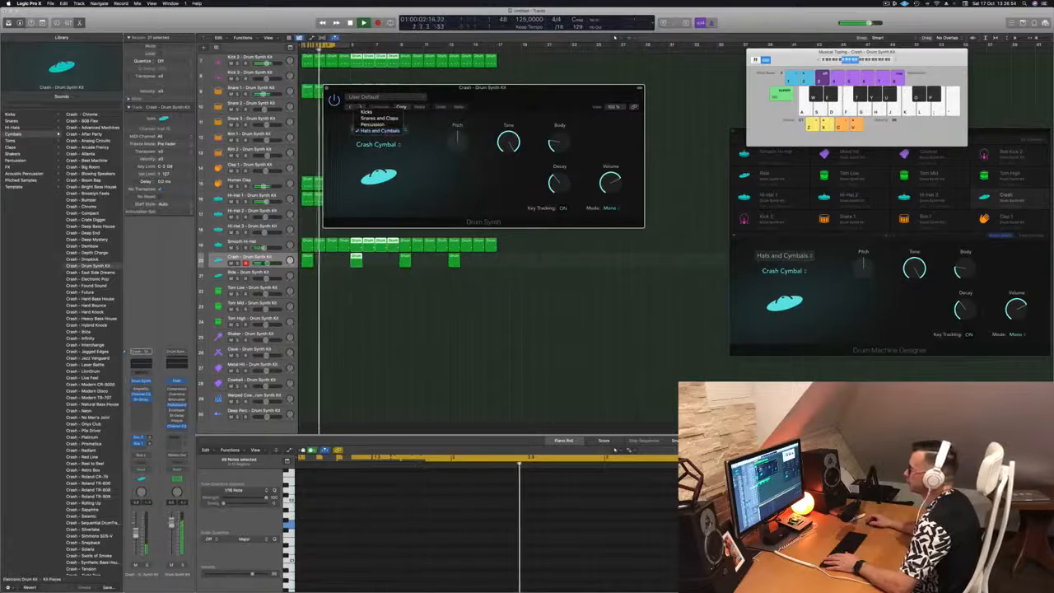
click(381, 131)
click(377, 145)
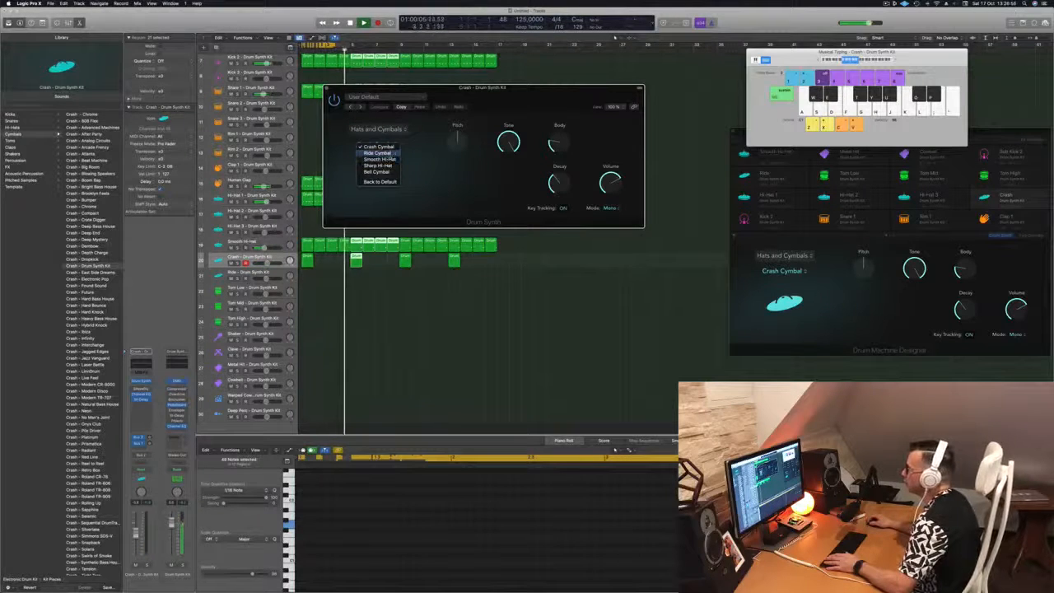
click(378, 152)
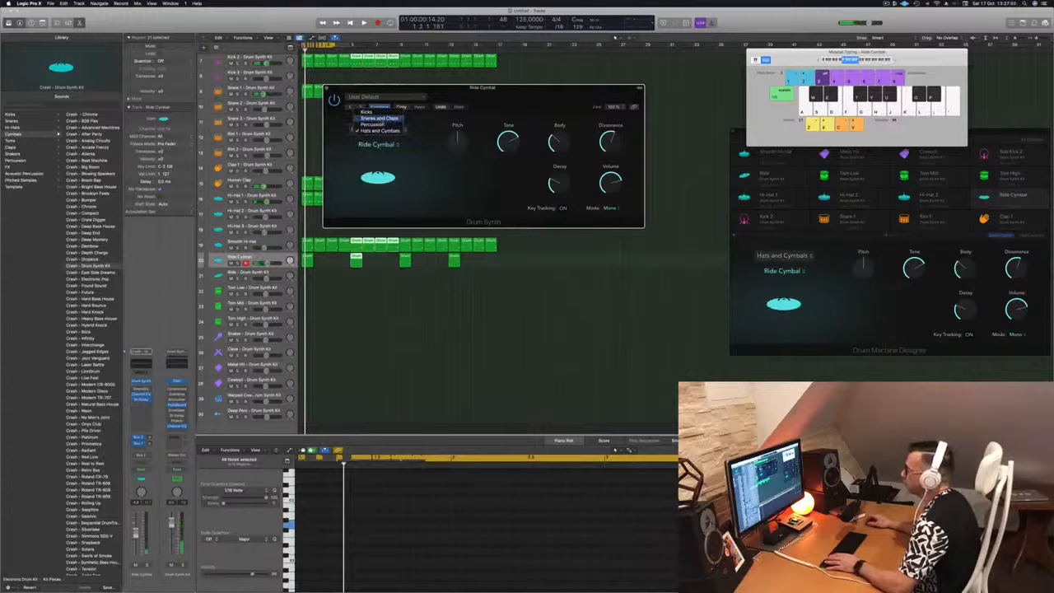
click(382, 148)
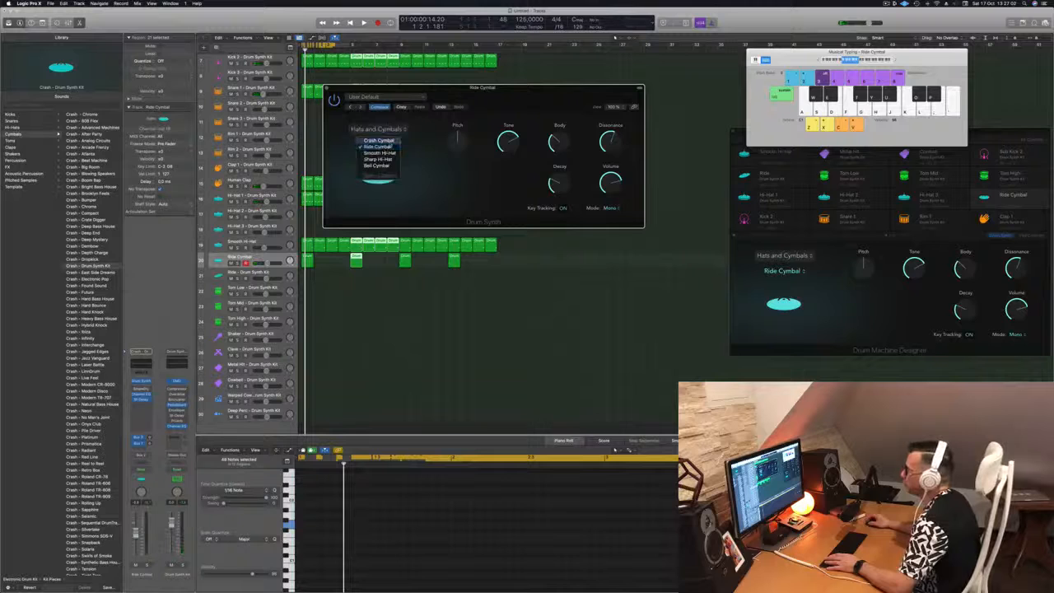
click(380, 140)
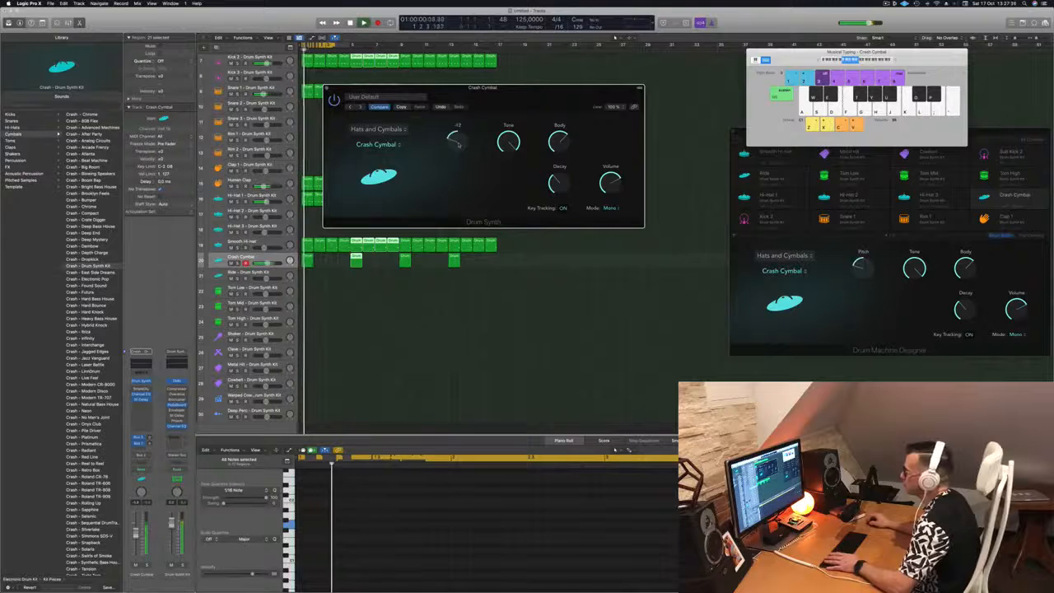
Check the first Crash region's note, close the synth, and extend the cycle range to bar 17
drag(500, 113, 511, 115)
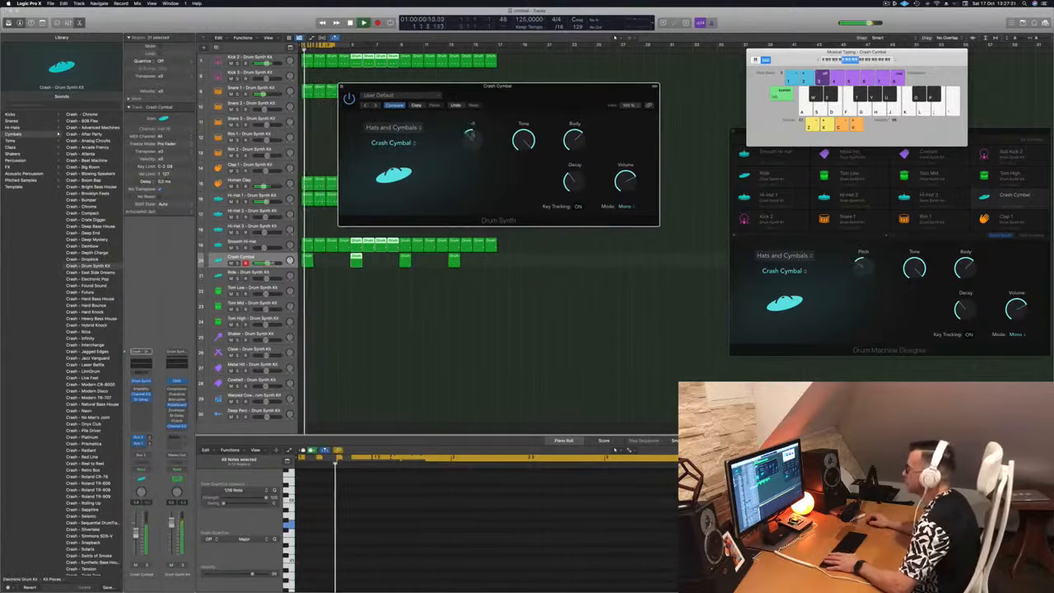
drag(480, 122, 583, 121)
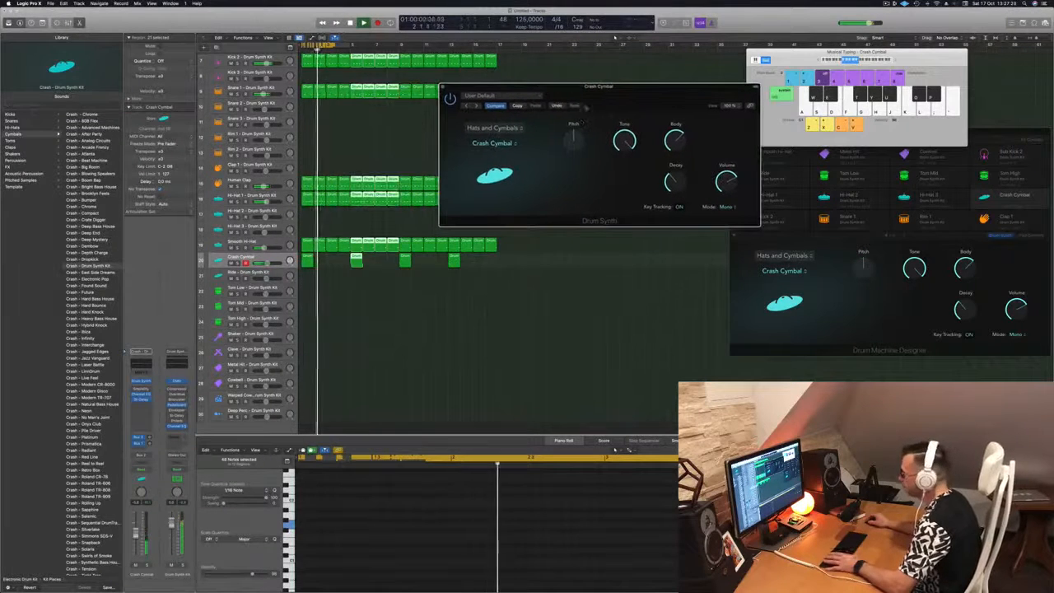
click(309, 262)
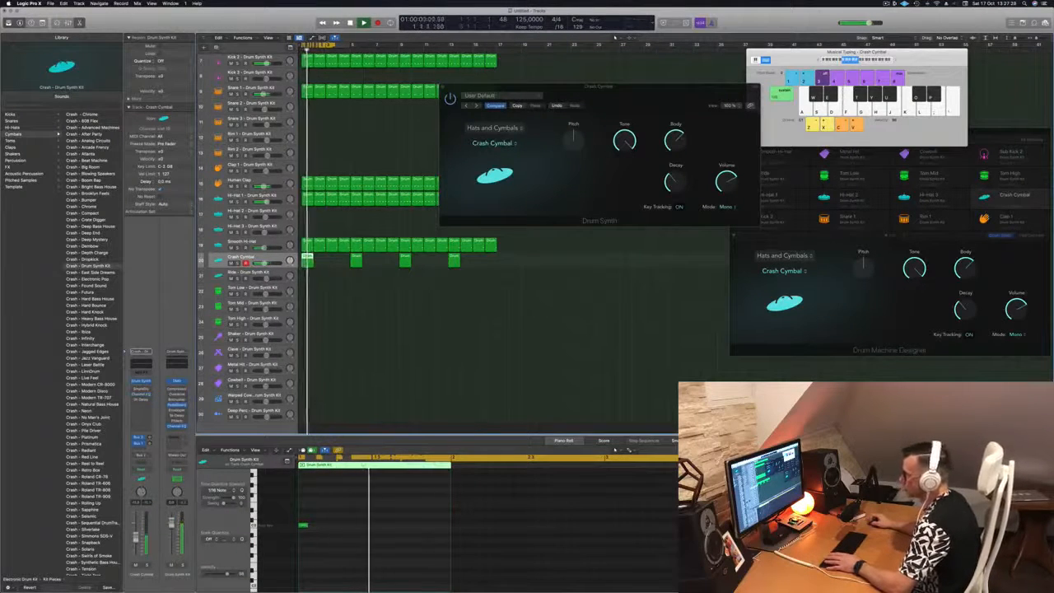
drag(548, 89, 525, 97)
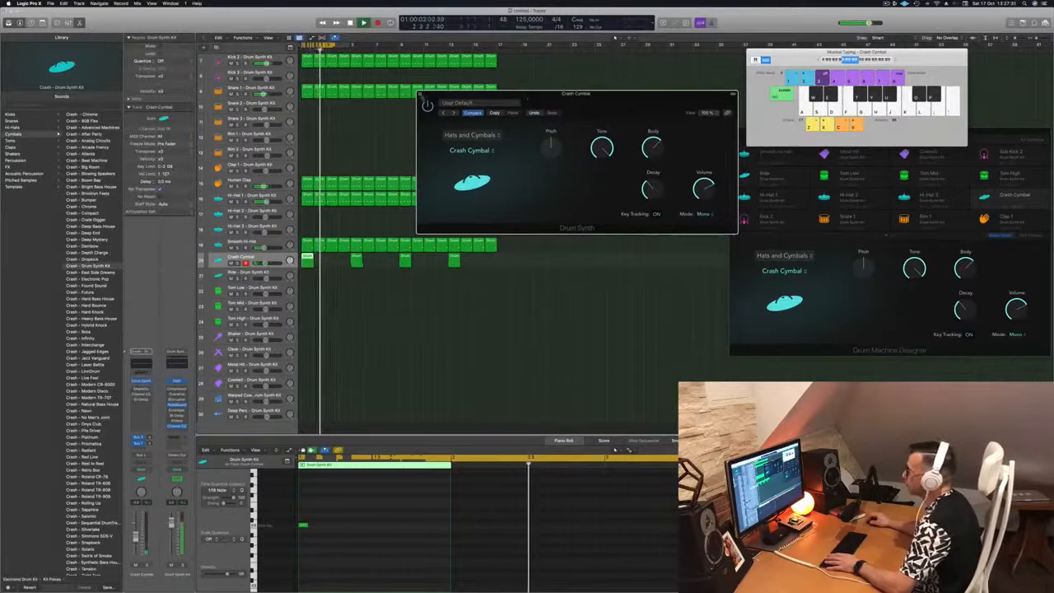
click(421, 95)
drag(349, 45, 497, 45)
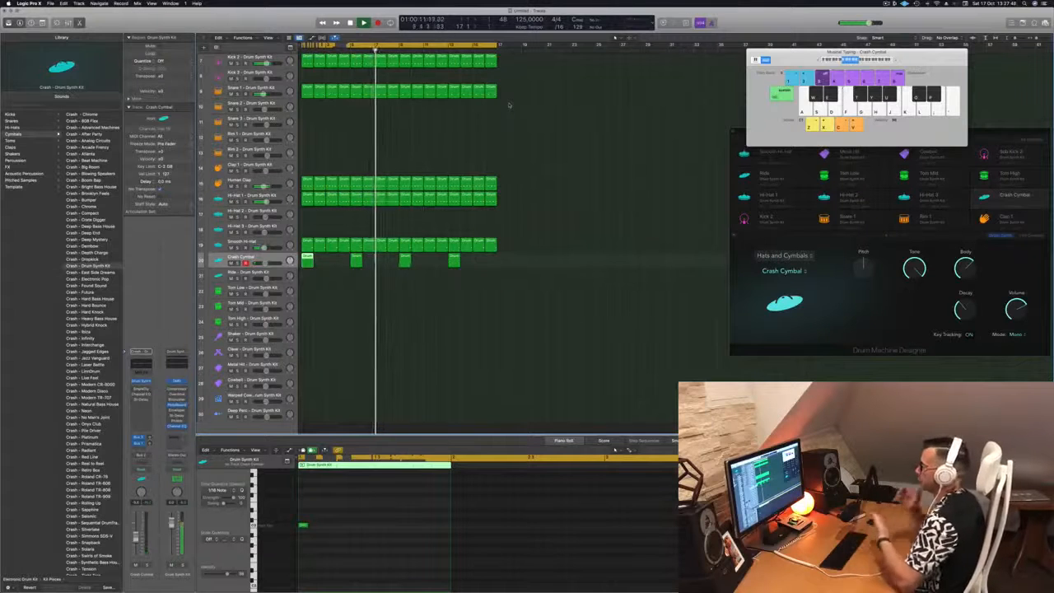
Copy the first Hi-Hat 1 region onto the Ride track at bar 1, play the loop, and select Ride
scroll(450, 151, up, 6)
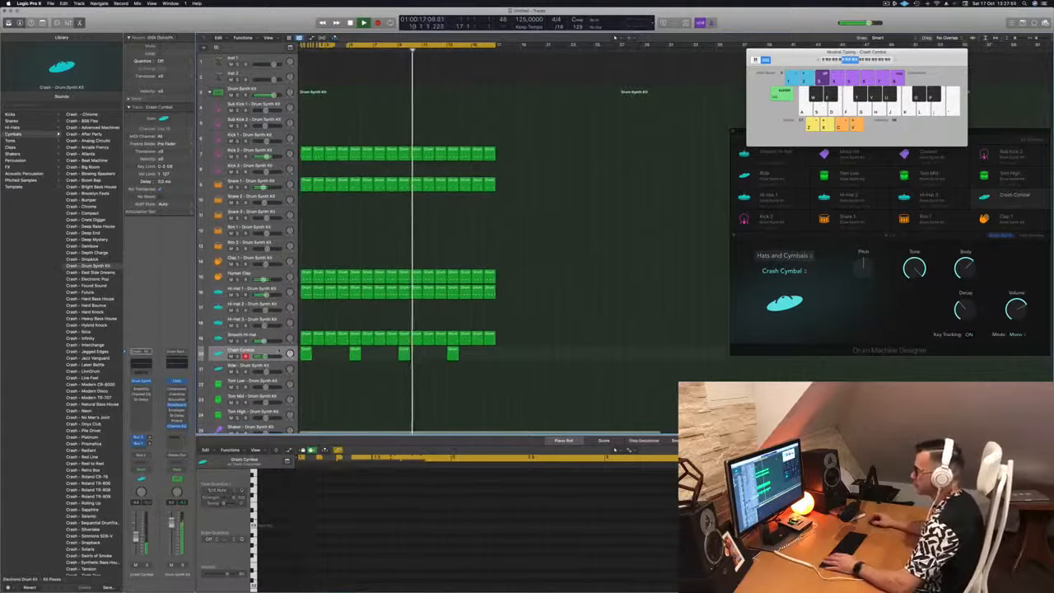
scroll(370, 365, down, 5)
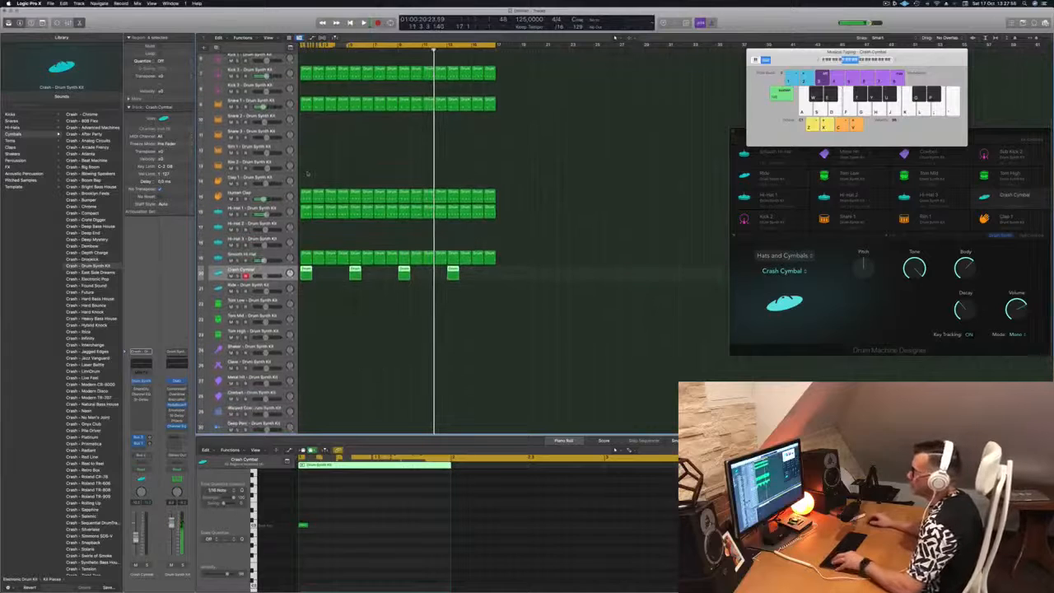
drag(305, 214, 305, 292)
key(space)
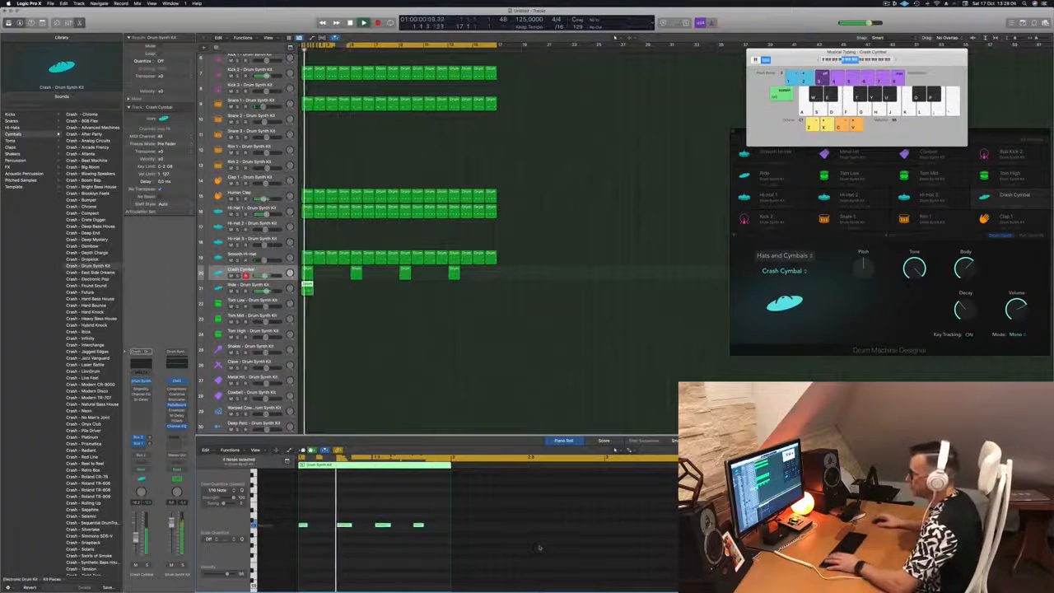
click(277, 286)
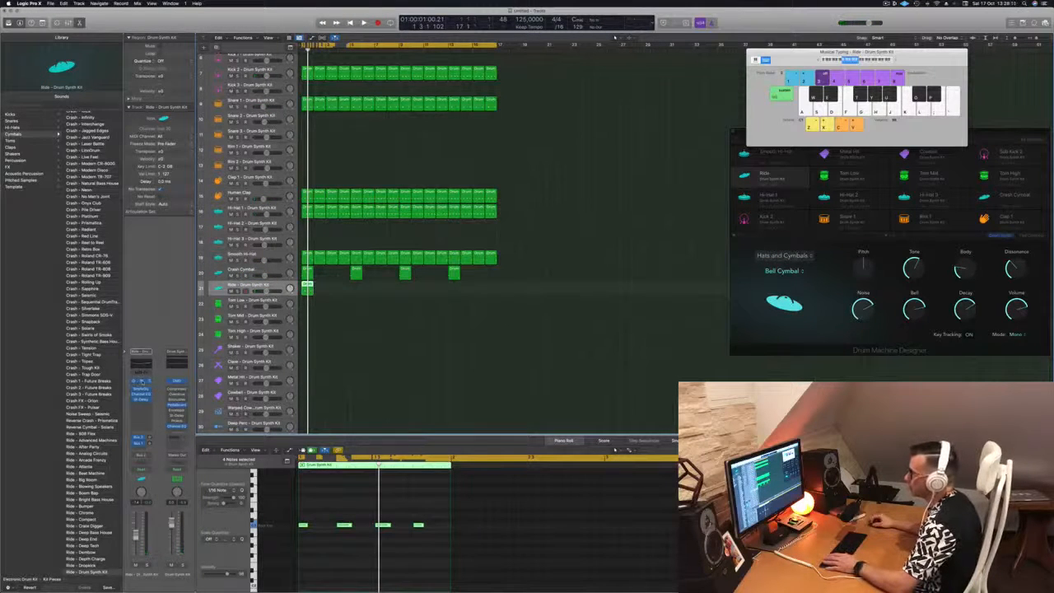
Switch the Ride pad's Drum Synth to Ride Cymbal and turn Dissonance down to 0
click(141, 382)
key(space)
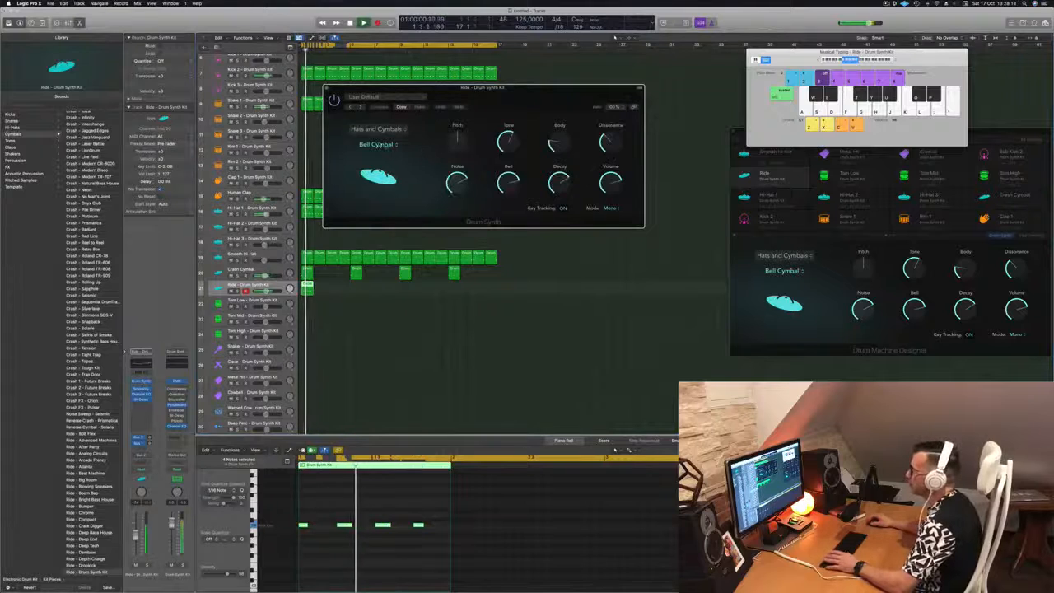
click(380, 145)
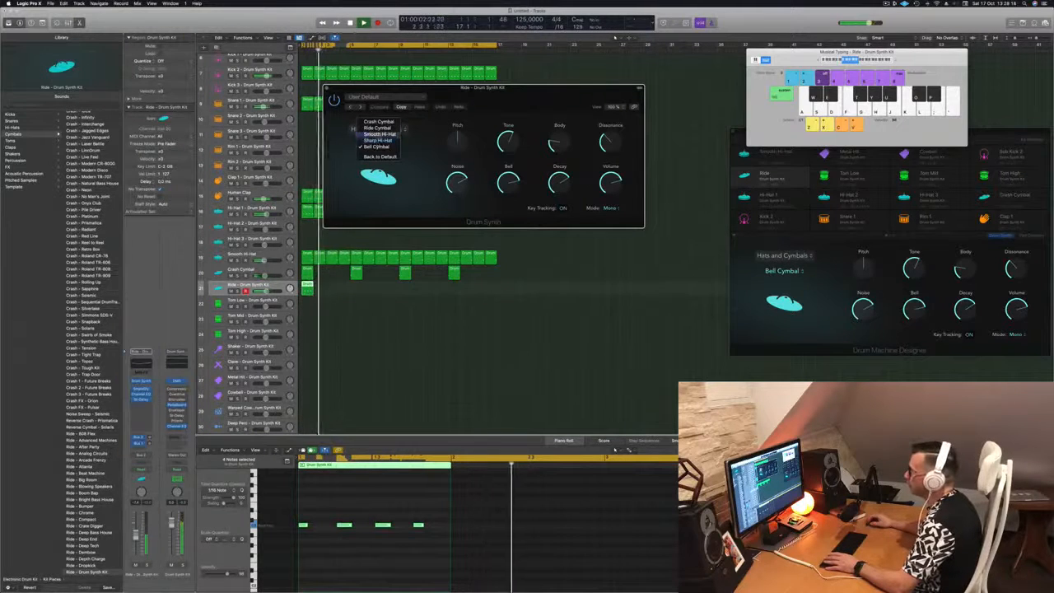
click(378, 127)
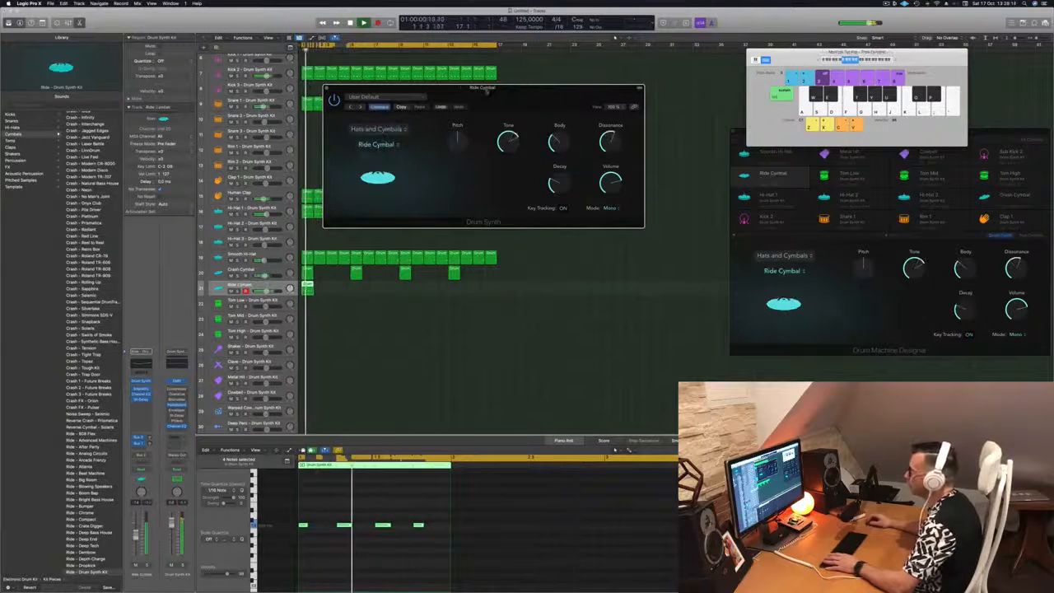
drag(487, 92, 567, 93)
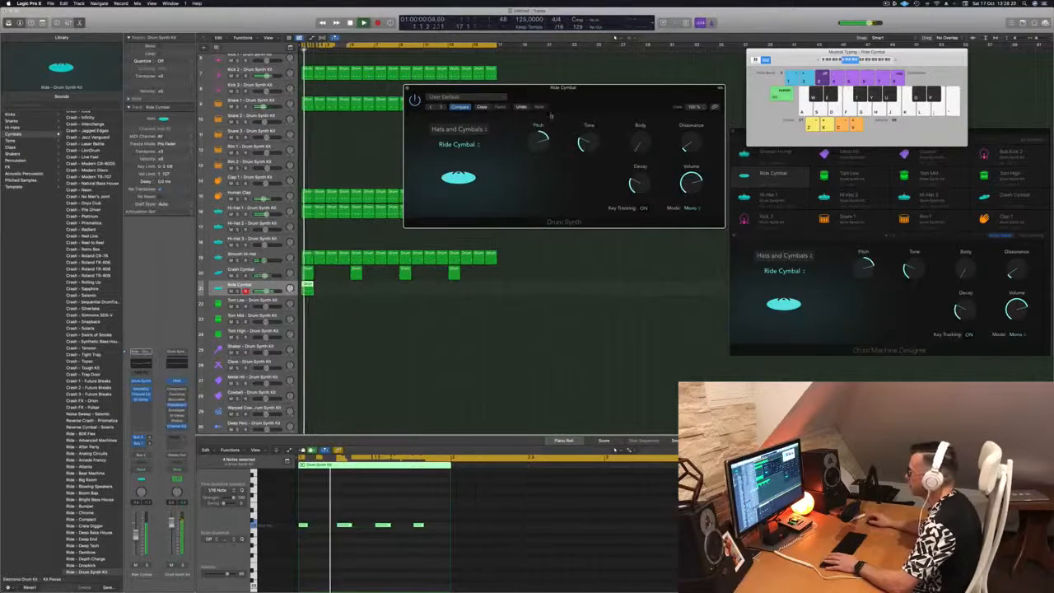
drag(558, 141, 404, 149)
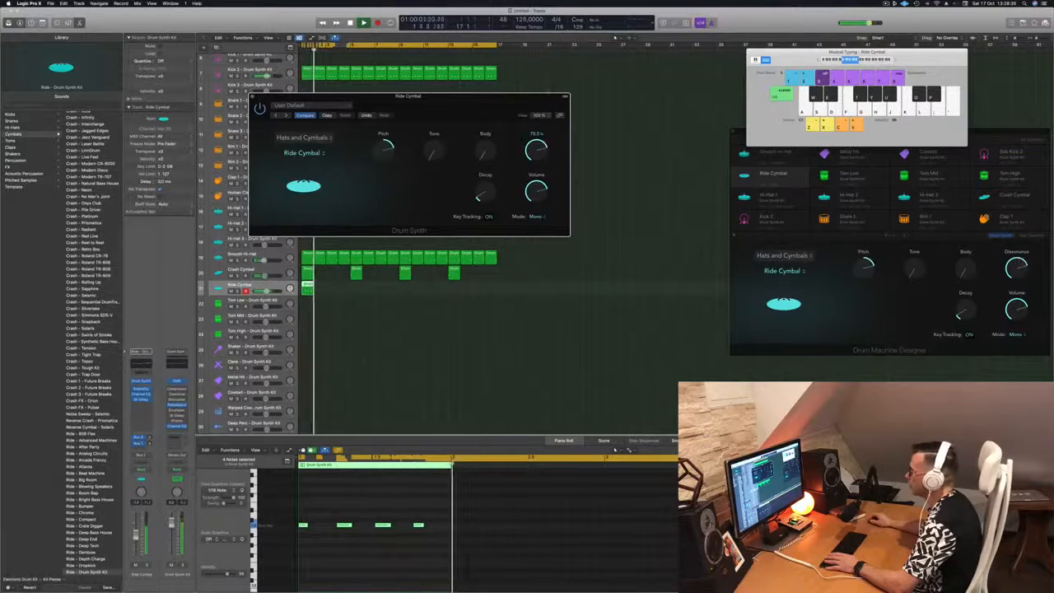
drag(537, 150, 537, 216)
Option-drag copies of the Ride Cymbal region along the track to make eight regions
drag(502, 97, 772, 105)
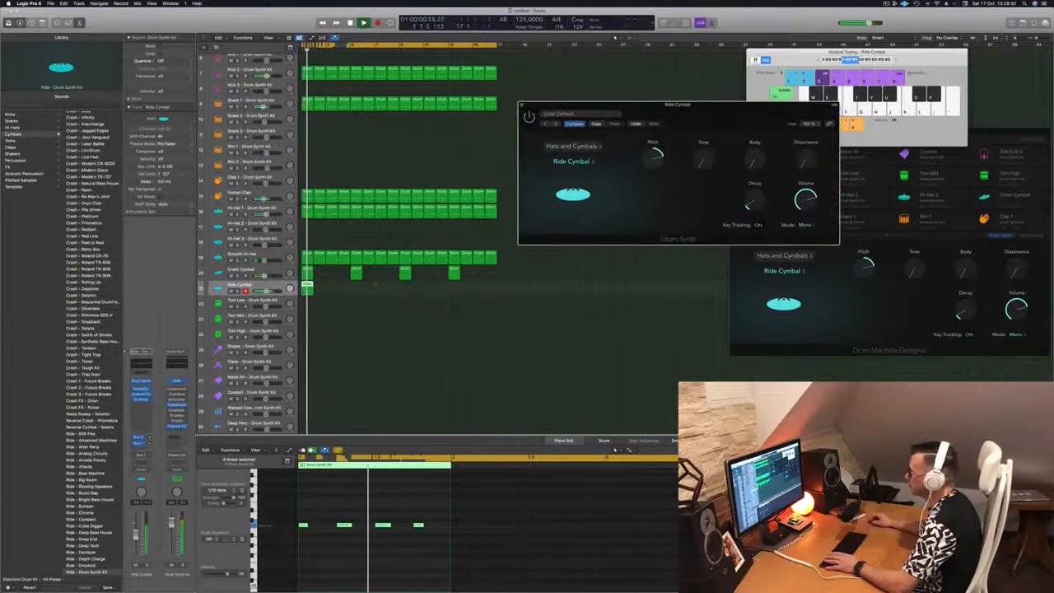
mouse_move(308, 292)
mouse_down()
mouse_move(320, 293)
mouse_move(308, 293)
mouse_up()
drag(333, 294, 458, 294)
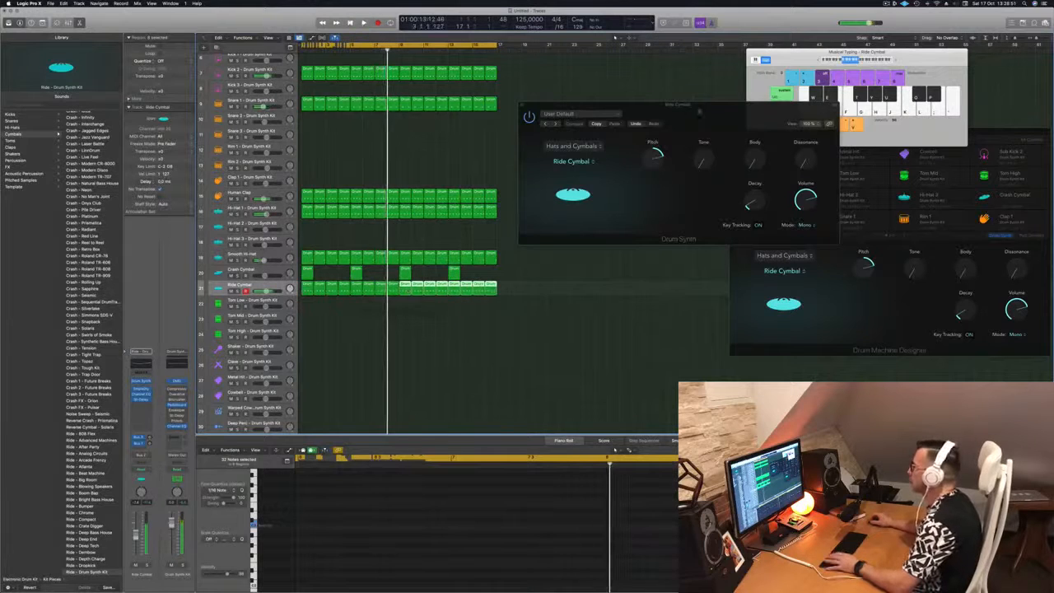
Play the kit from the project start to hear the Ride pattern
drag(715, 113, 523, 137)
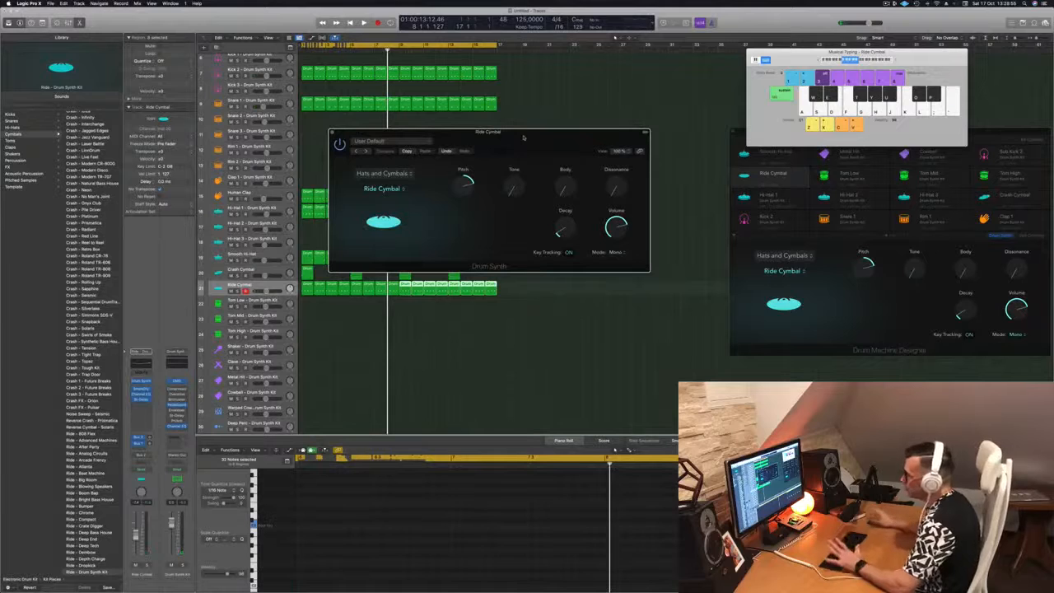
key(Return)
key(space)
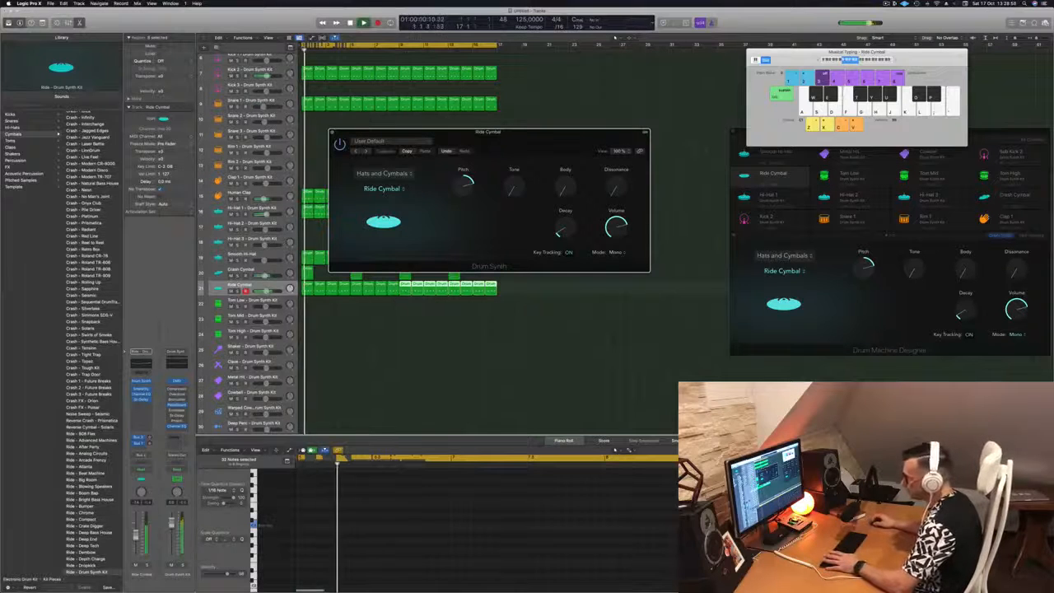
key(Return)
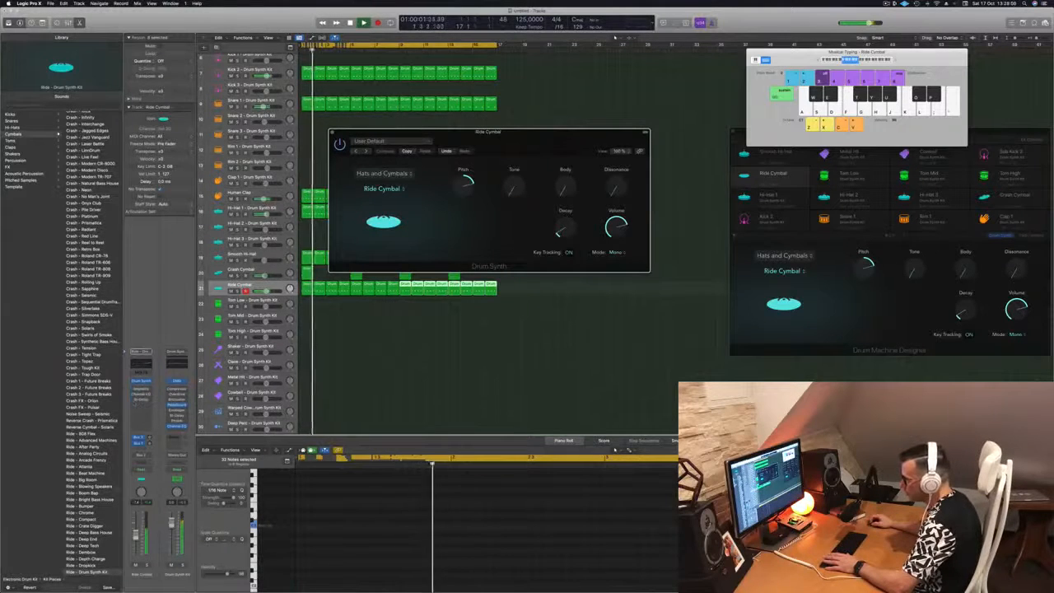
key(Return)
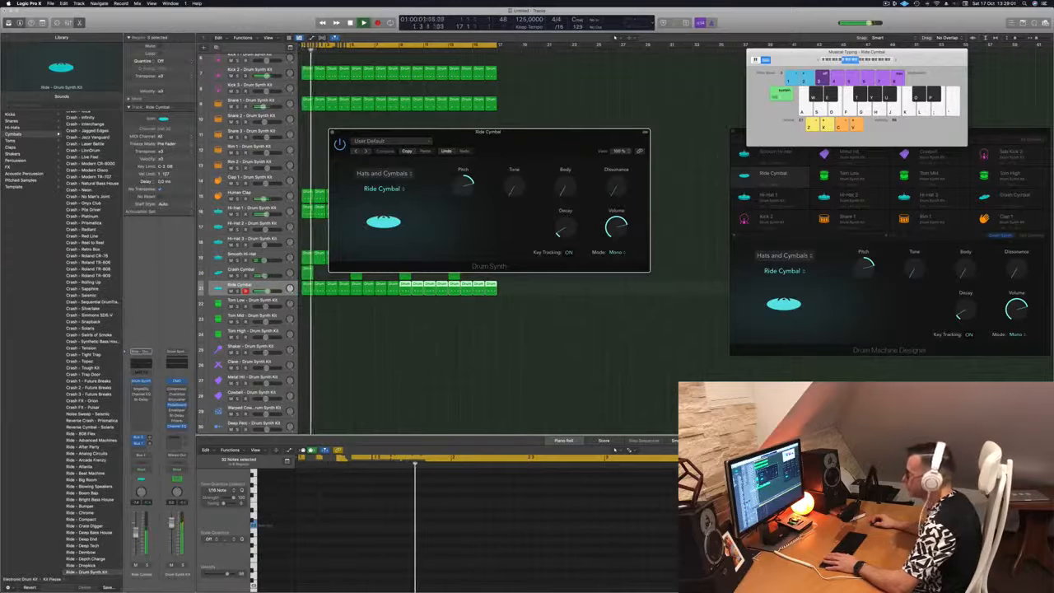
click(486, 127)
Turn the Ride Cymbal's Pitch down to 0 and select all Ride Cymbal regions
drag(461, 185, 458, 209)
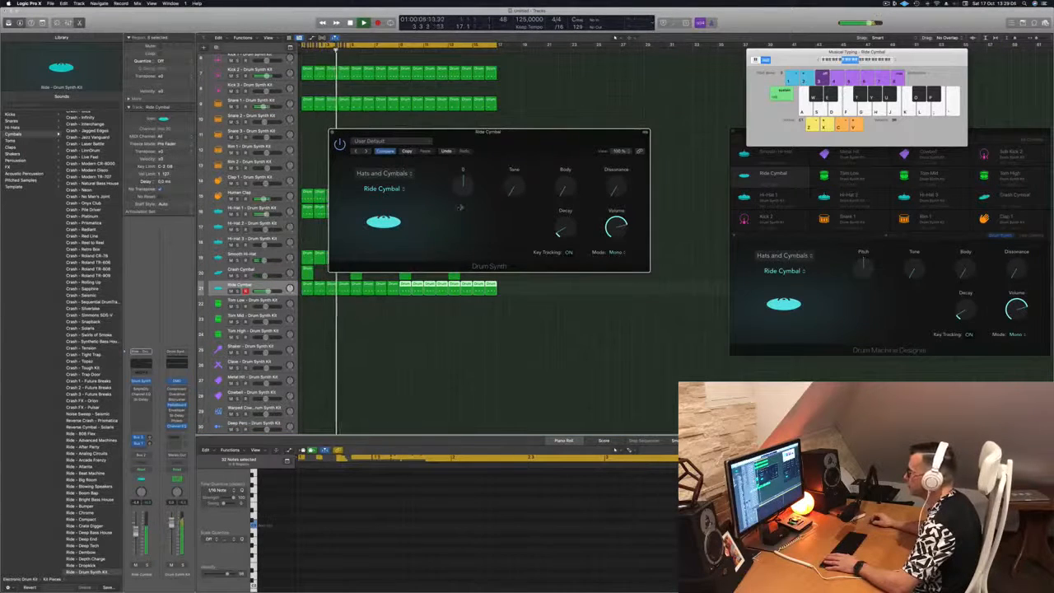
drag(517, 132, 863, 132)
key(Return)
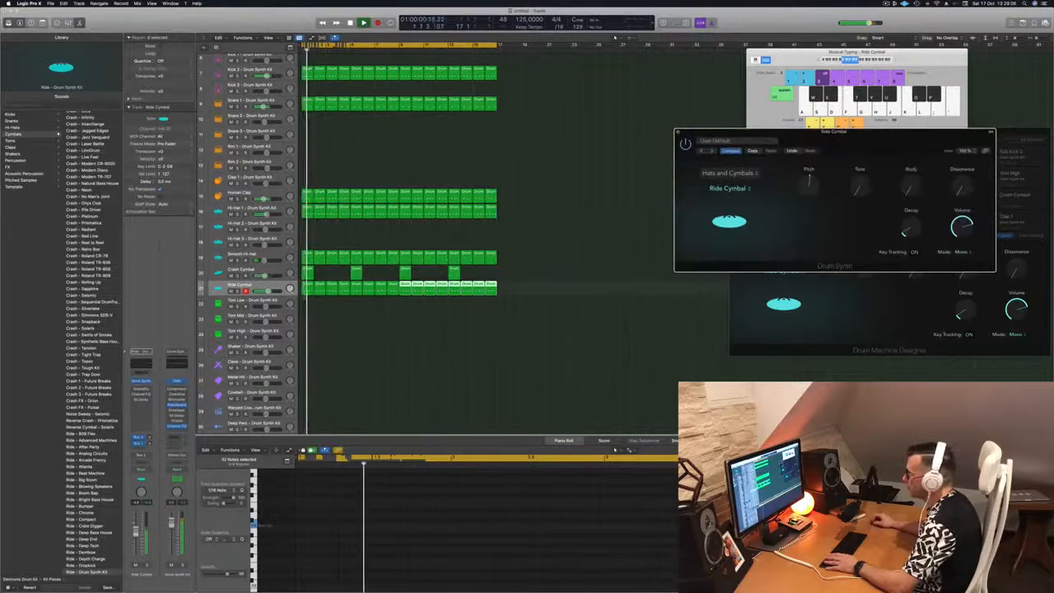
click(541, 297)
drag(541, 296, 307, 288)
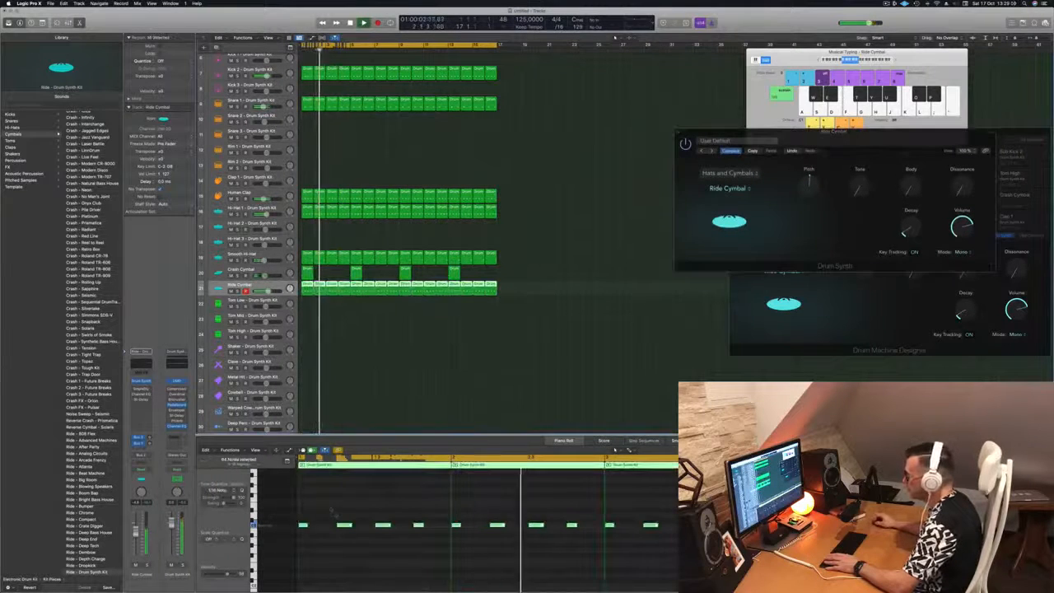
drag(821, 132, 537, 145)
click(437, 205)
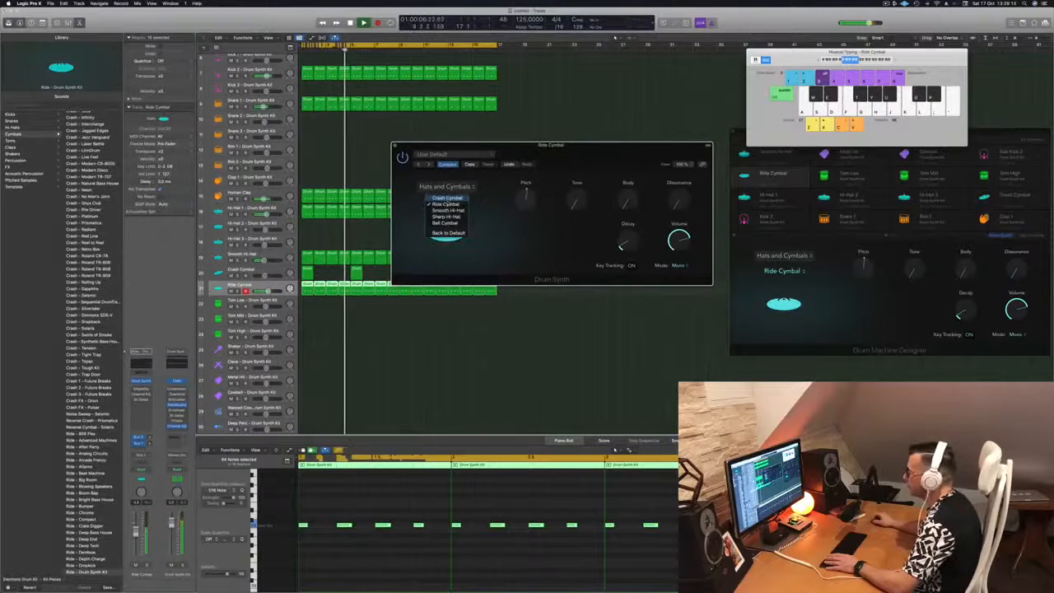
Audition the Bell Cymbal sound, then go back to Ride Cymbal
click(446, 222)
click(451, 204)
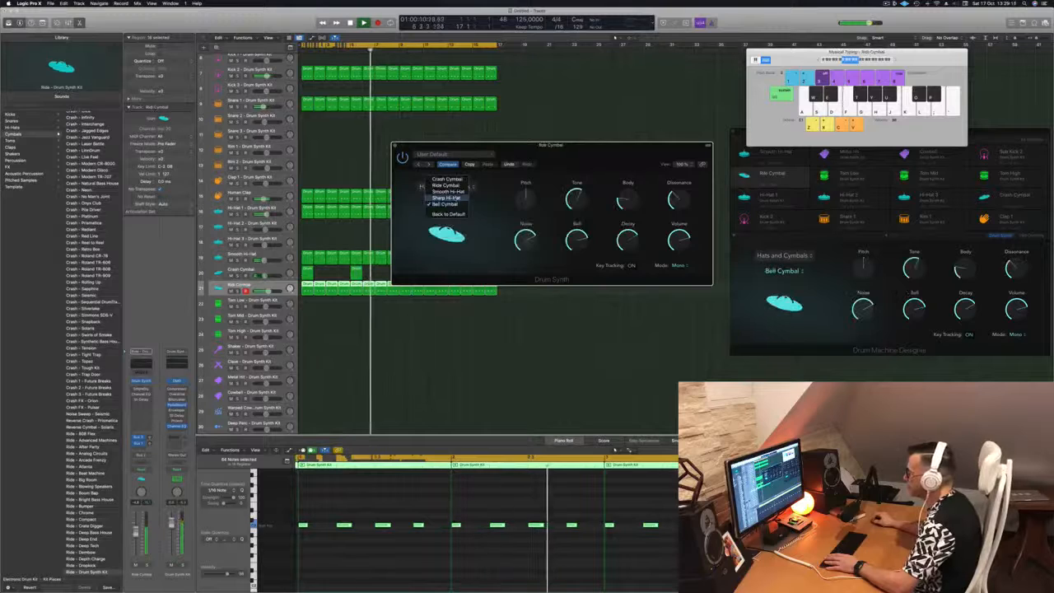
click(452, 187)
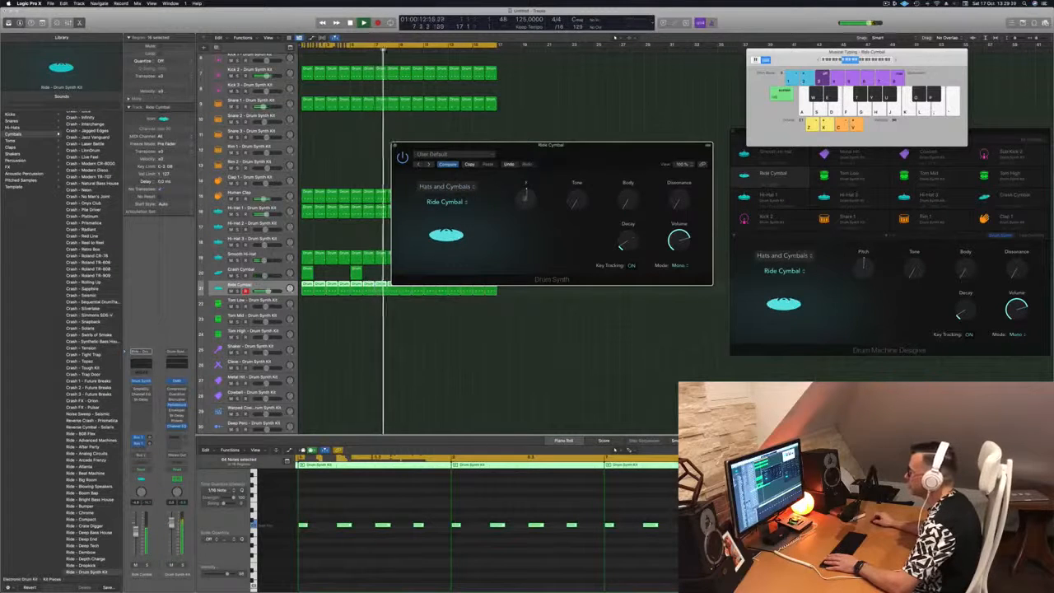
Set Body to mid-range, Tone near zero, Dissonance about 28.5%, Decay 28.6, then close and play
drag(574, 201, 588, 160)
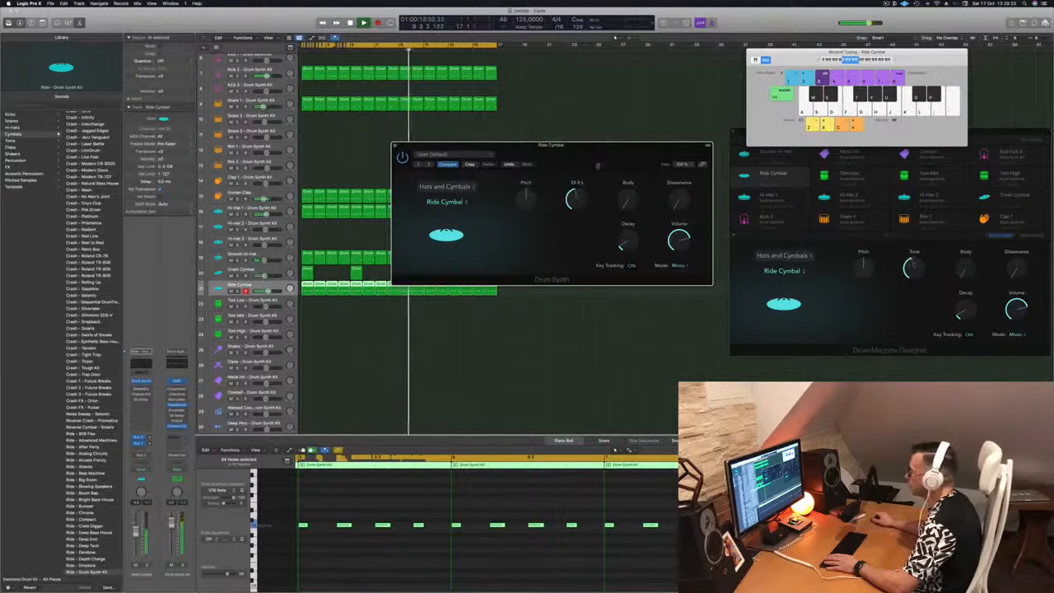
drag(627, 201, 627, 171)
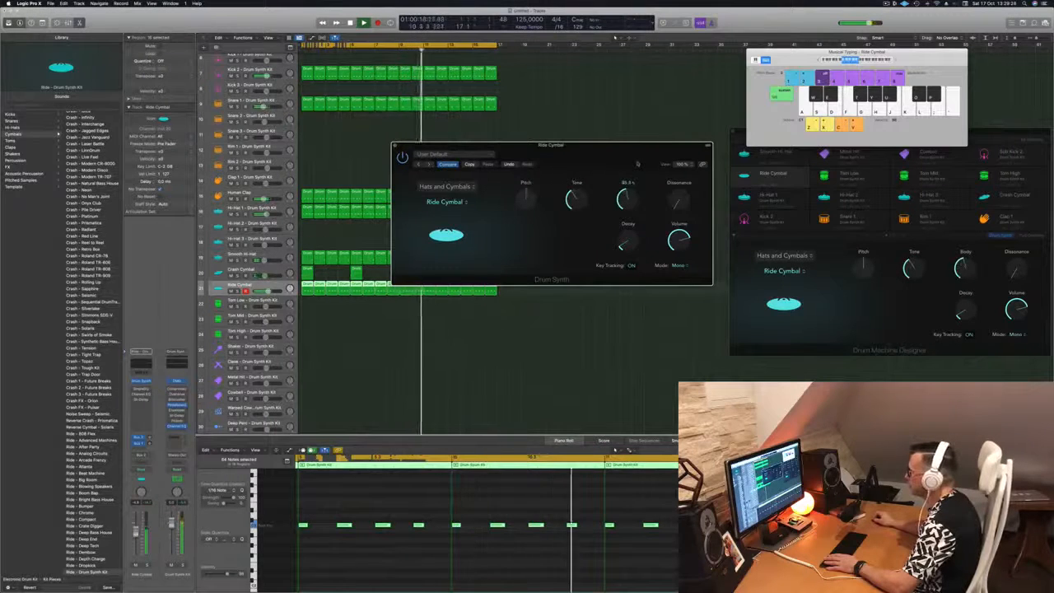
drag(566, 201, 575, 243)
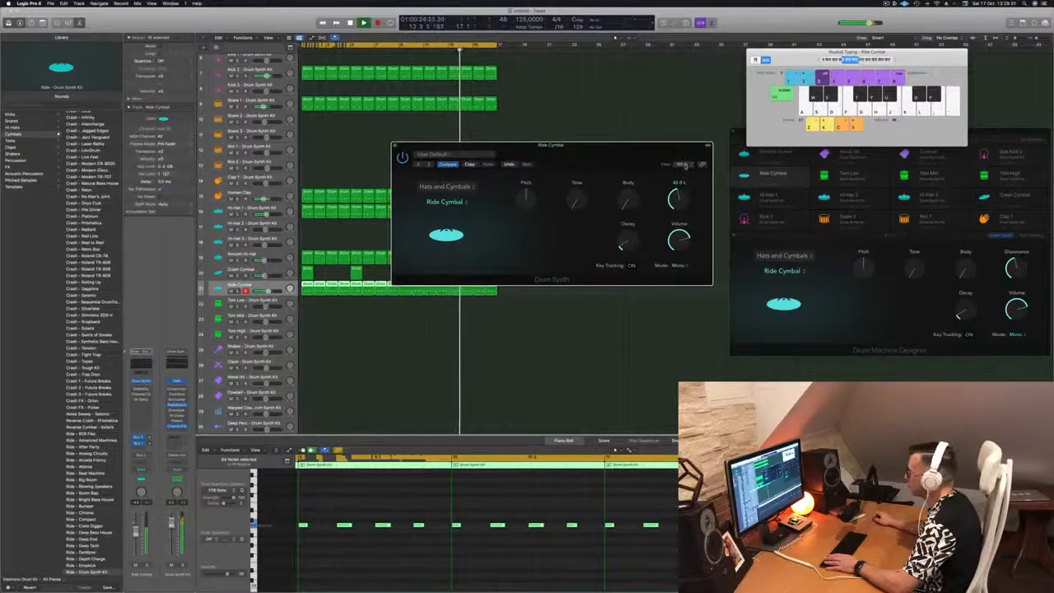
drag(686, 166, 685, 186)
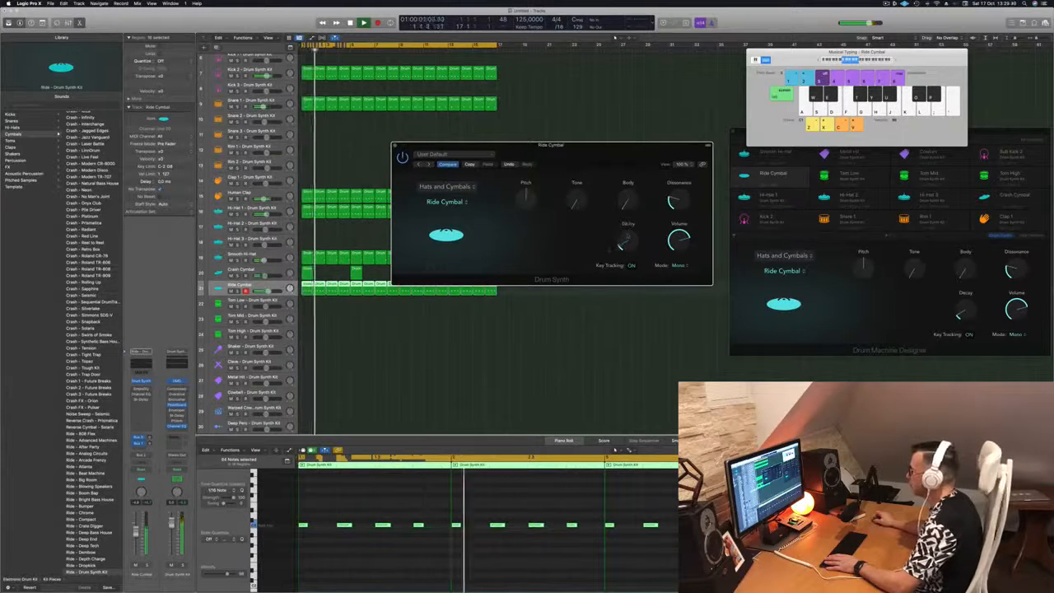
drag(625, 250, 626, 245)
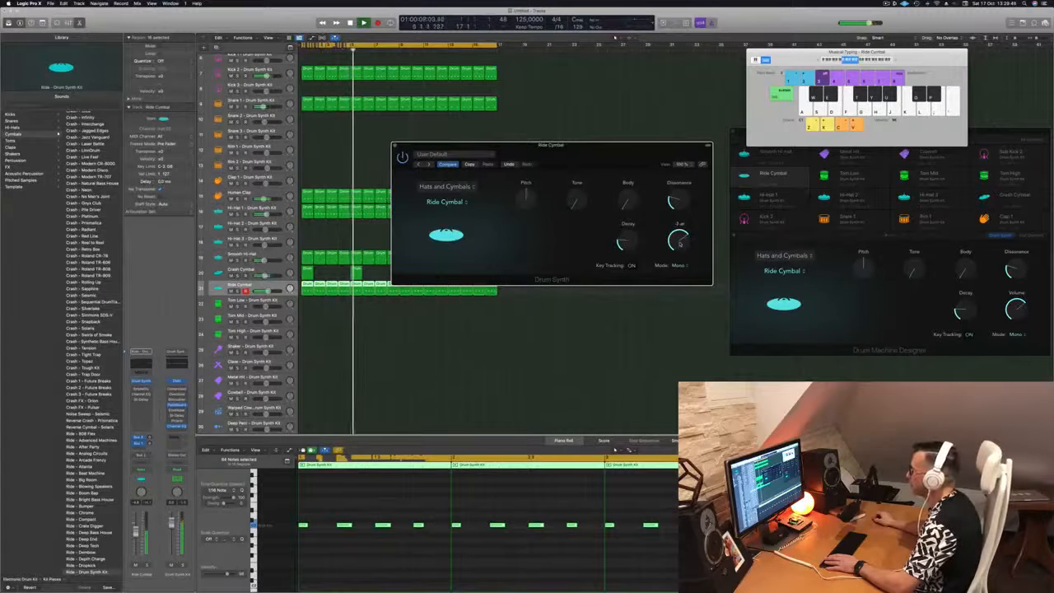
drag(551, 145, 682, 150)
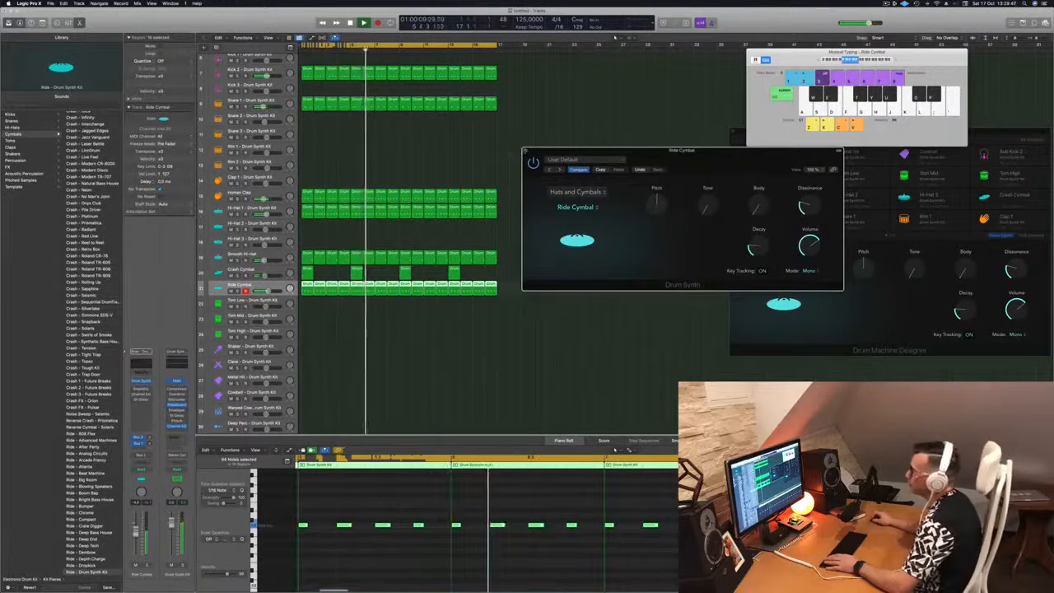
click(527, 151)
key(space)
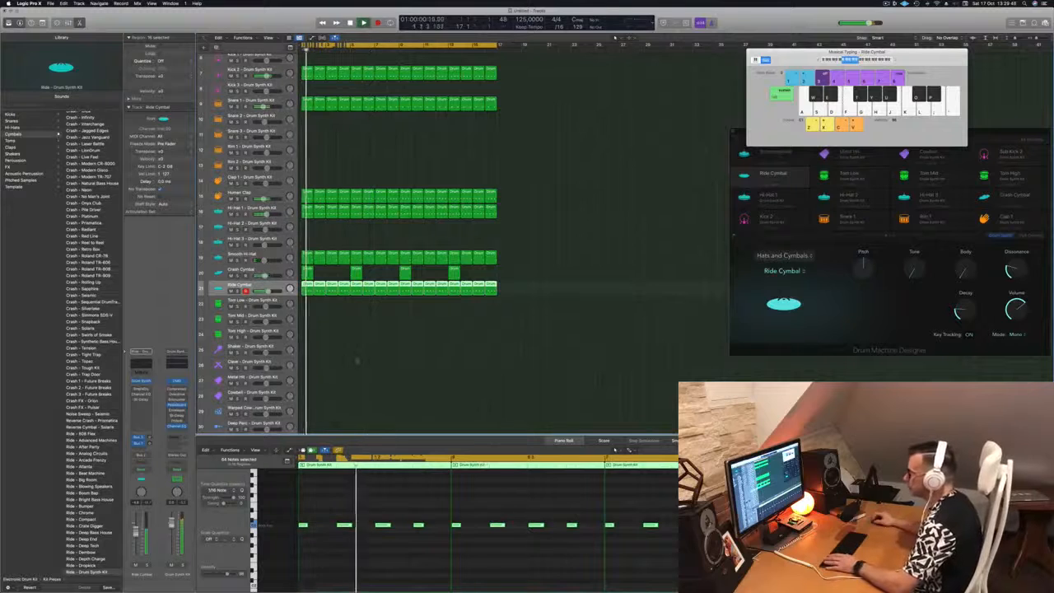
Option-drag a Ride Cymbal region onto the Tom Low track
click(336, 347)
scroll(334, 347, down, 1)
scroll(334, 346, down, 4)
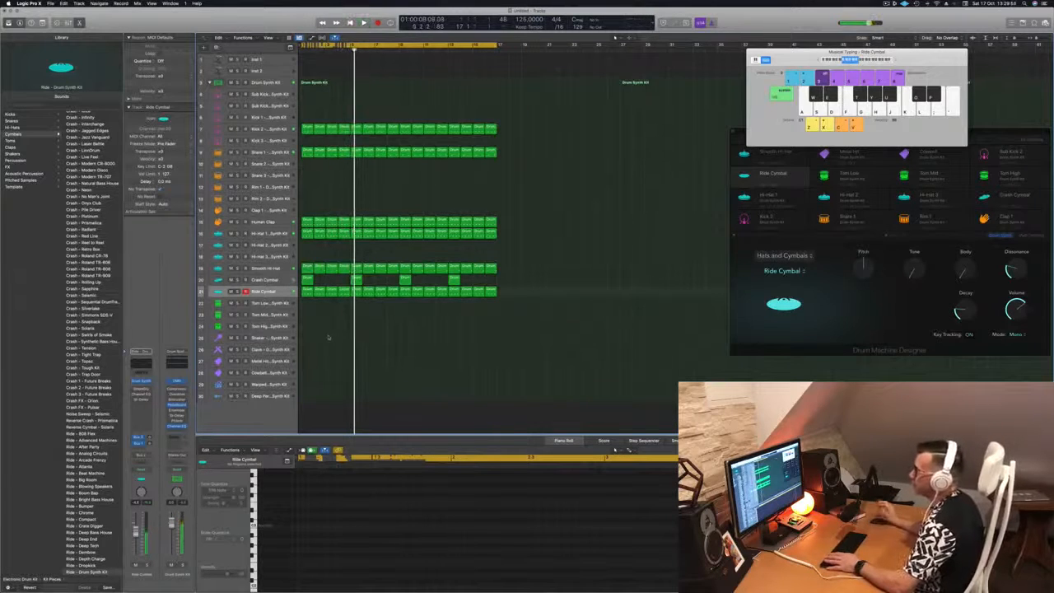
click(307, 291)
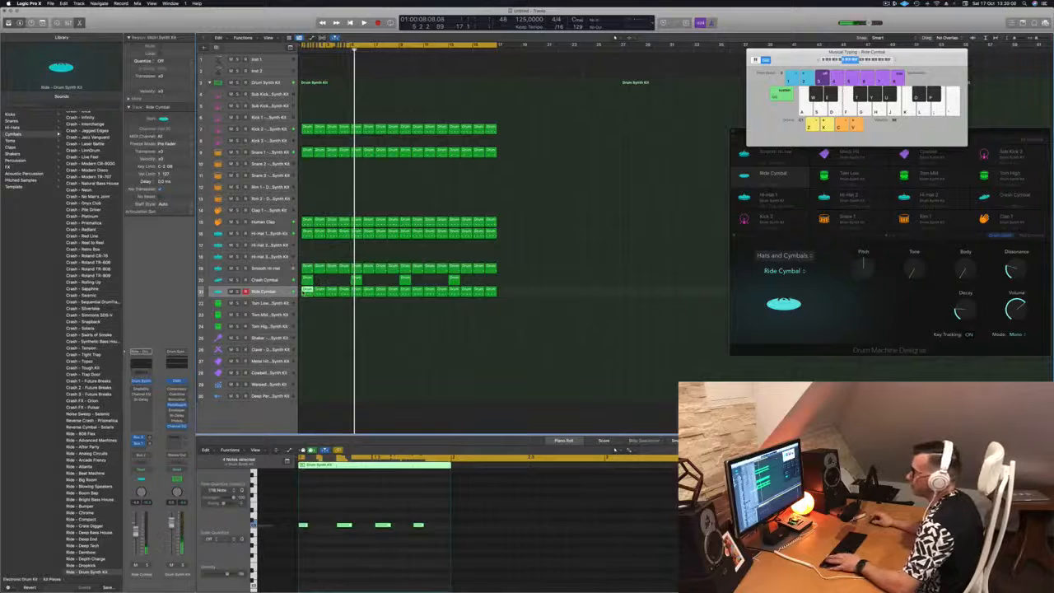
drag(306, 291, 308, 303)
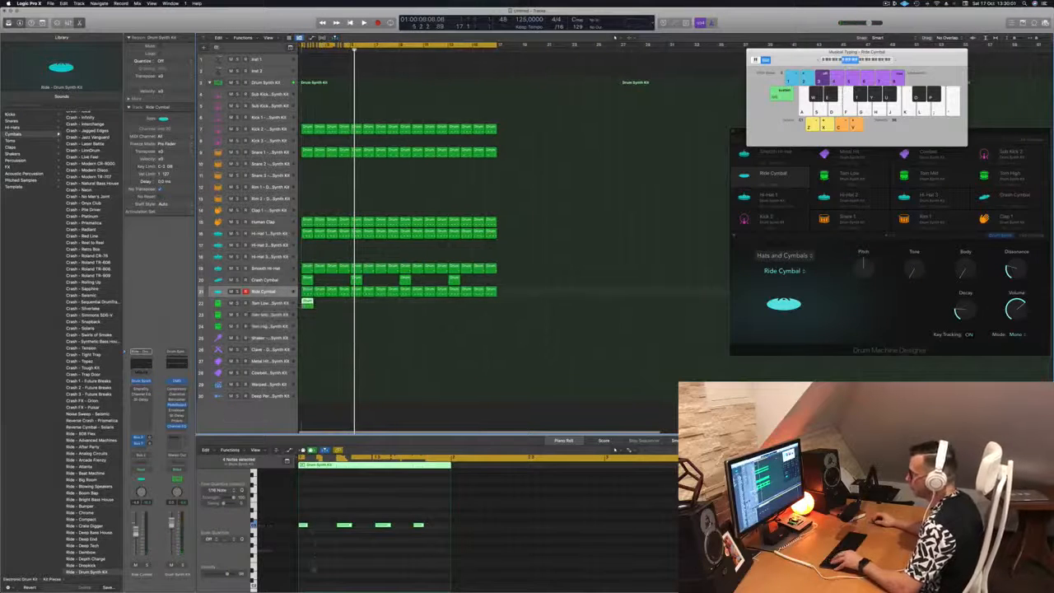
Delete the first three notes and nudge the remaining tom note later
drag(306, 516, 413, 552)
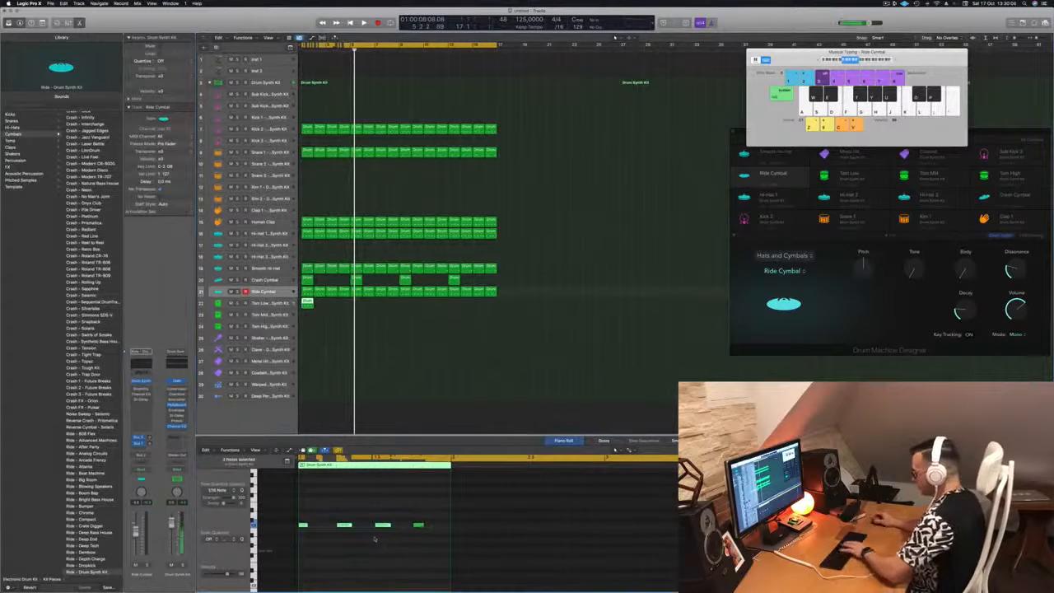
drag(404, 497, 459, 546)
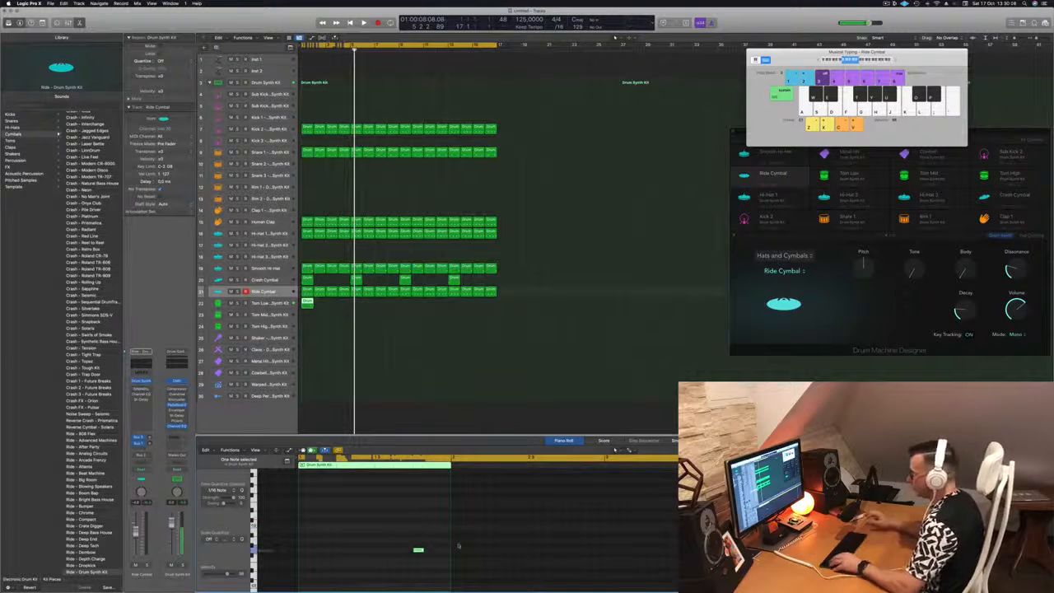
key(space)
drag(407, 532, 443, 554)
key(space)
key(space)
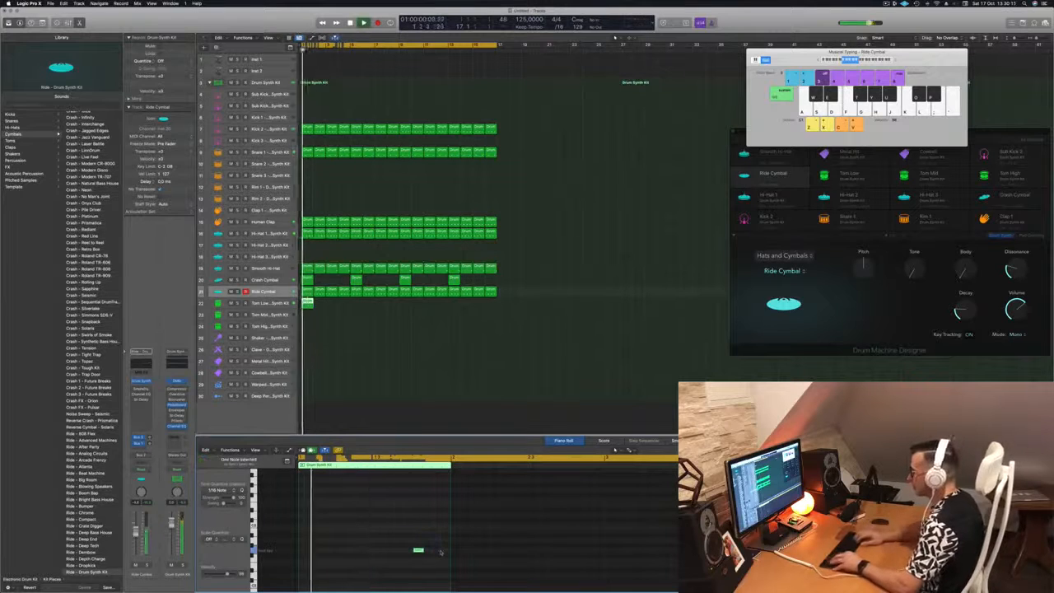
key(alt+Right)
key(alt+Right)
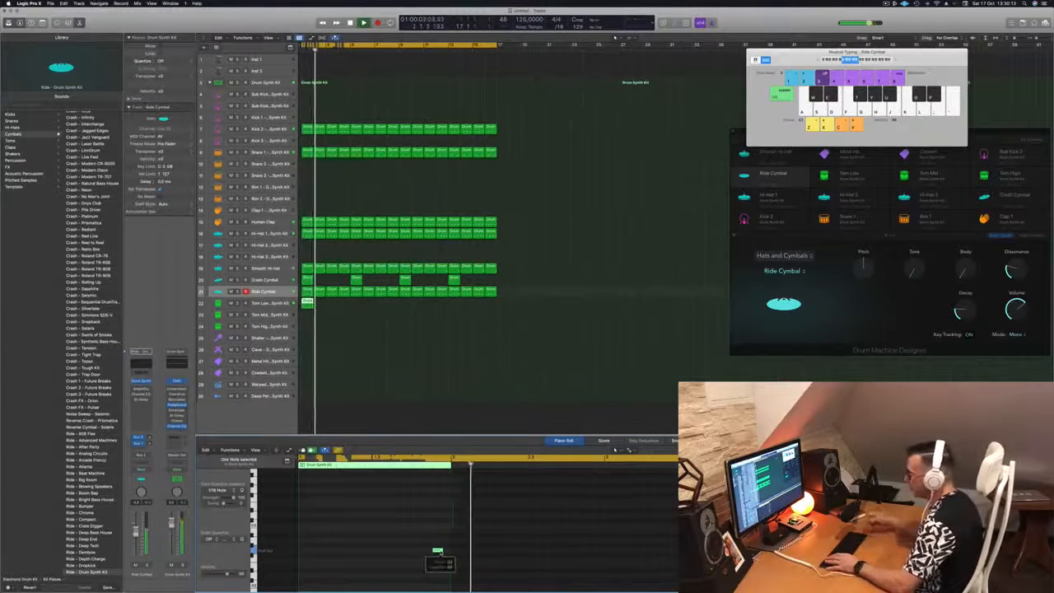
key(space)
key(space)
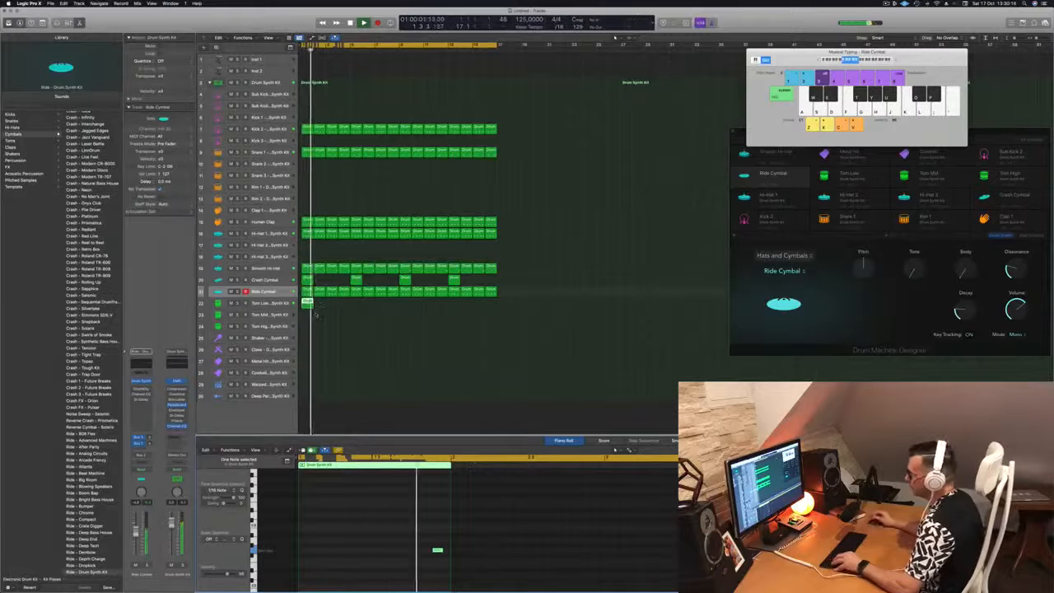
Copy the Tom Low region repeatedly along the track through bar 16
drag(308, 306, 320, 308)
drag(332, 310, 406, 309)
key(Return)
Stop playback and Option-drag one Tom Low region onto Tom Mid at bar 1
click(269, 304)
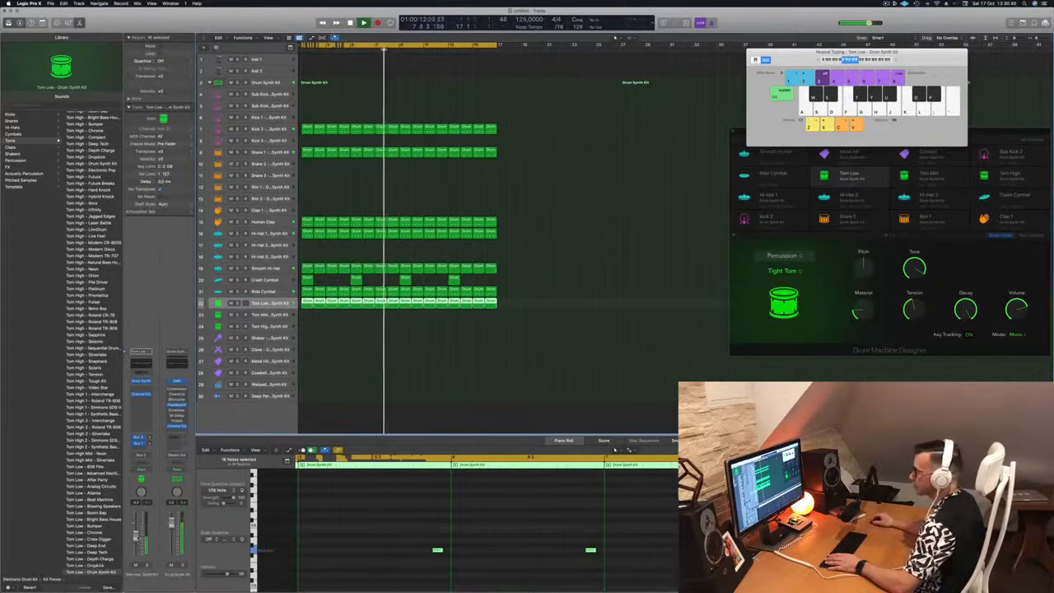
click(530, 345)
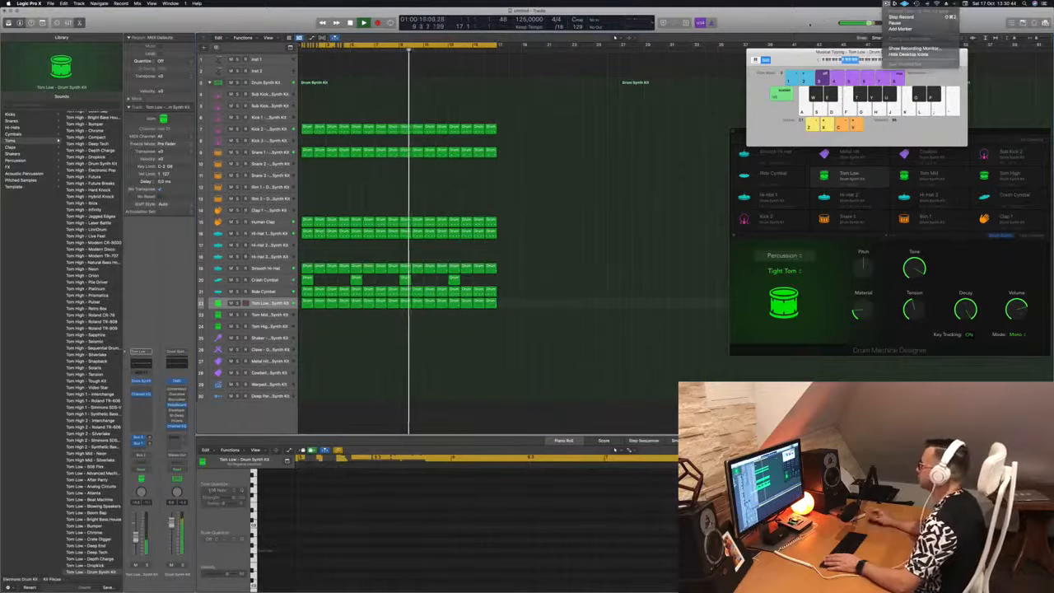
click(312, 359)
key(space)
click(307, 301)
drag(307, 303, 308, 314)
drag(374, 502, 465, 579)
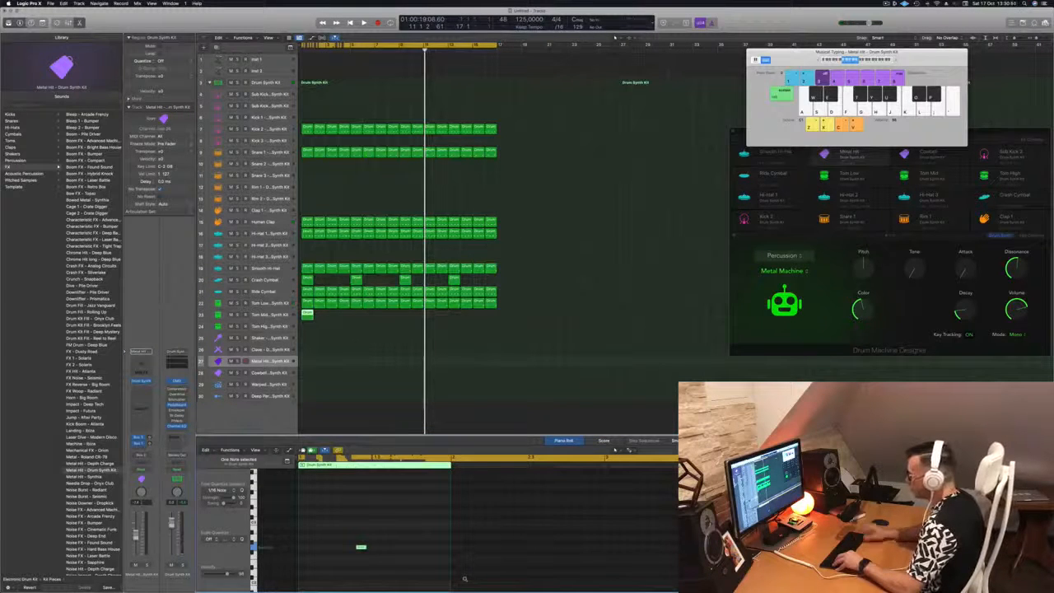
Duplicate the tom note so the Tom Mid region has two quick hits, and play it
drag(392, 522, 379, 548)
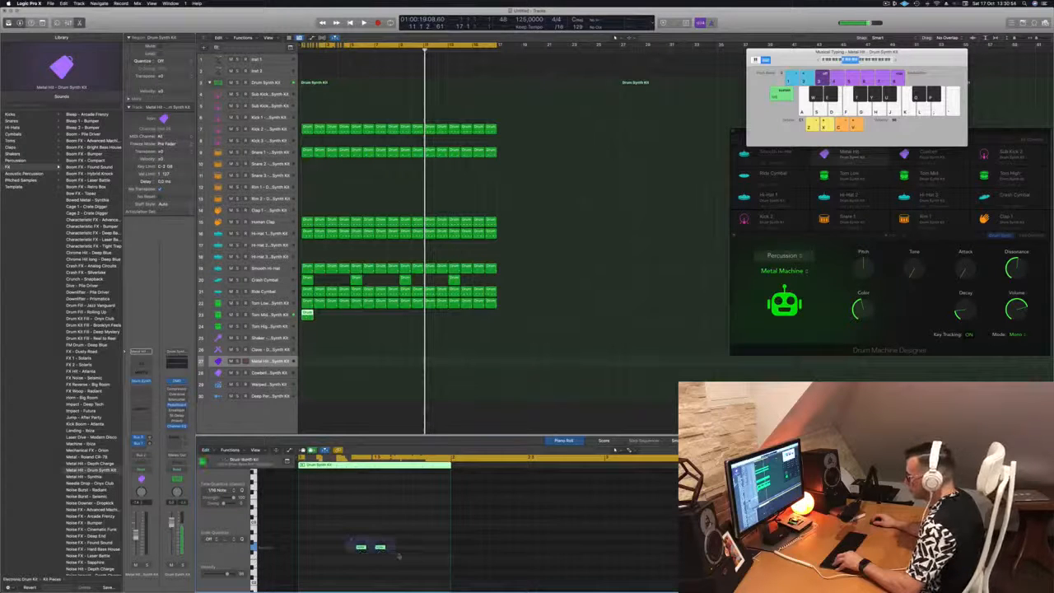
key(space)
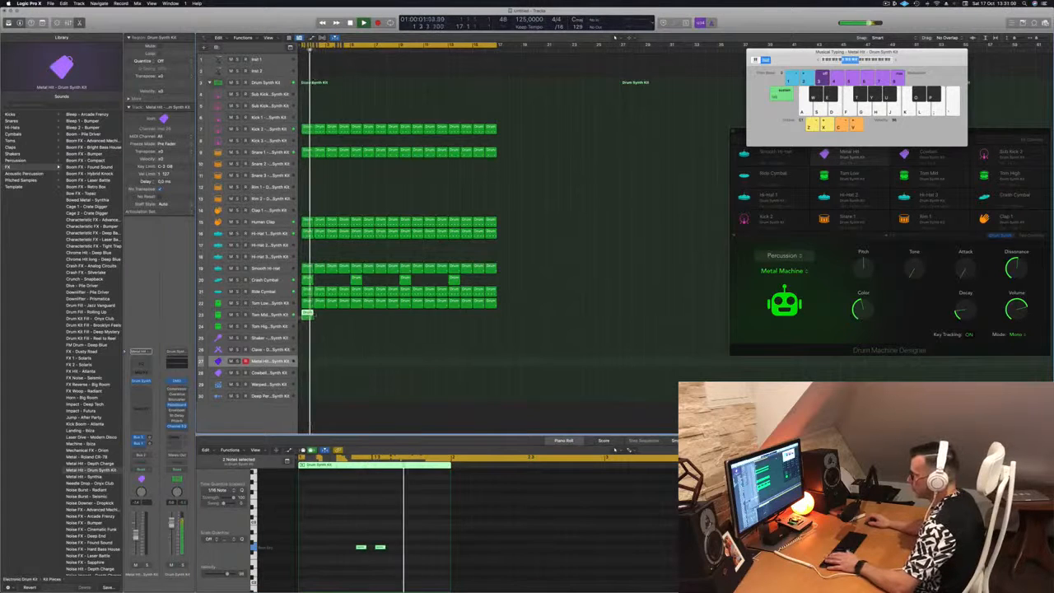
click(284, 315)
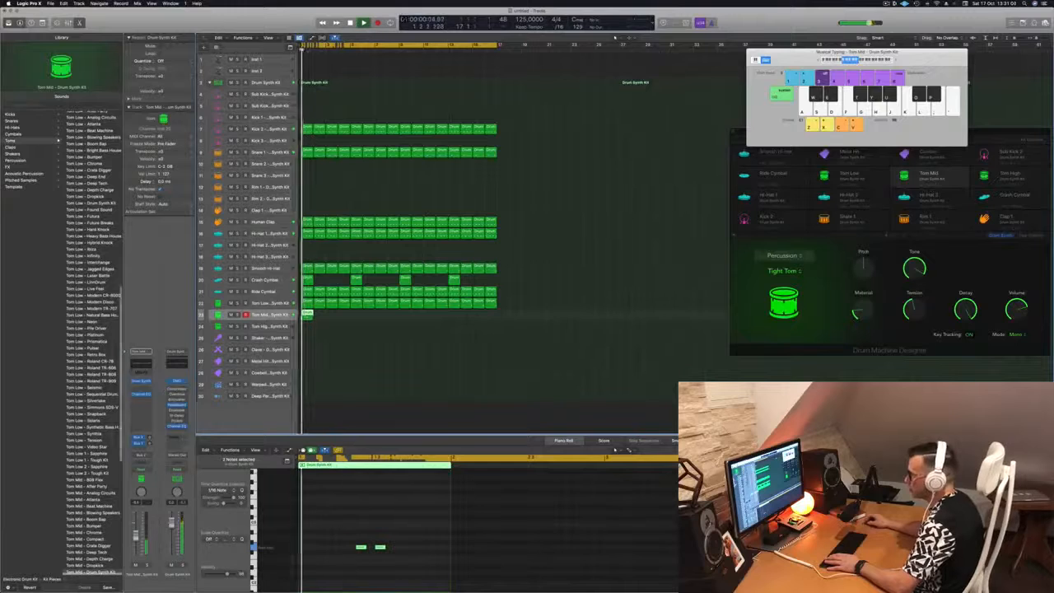
Toggle solo on Tom Mid and Tom Low to compare the two patterns
key(ctrl+s)
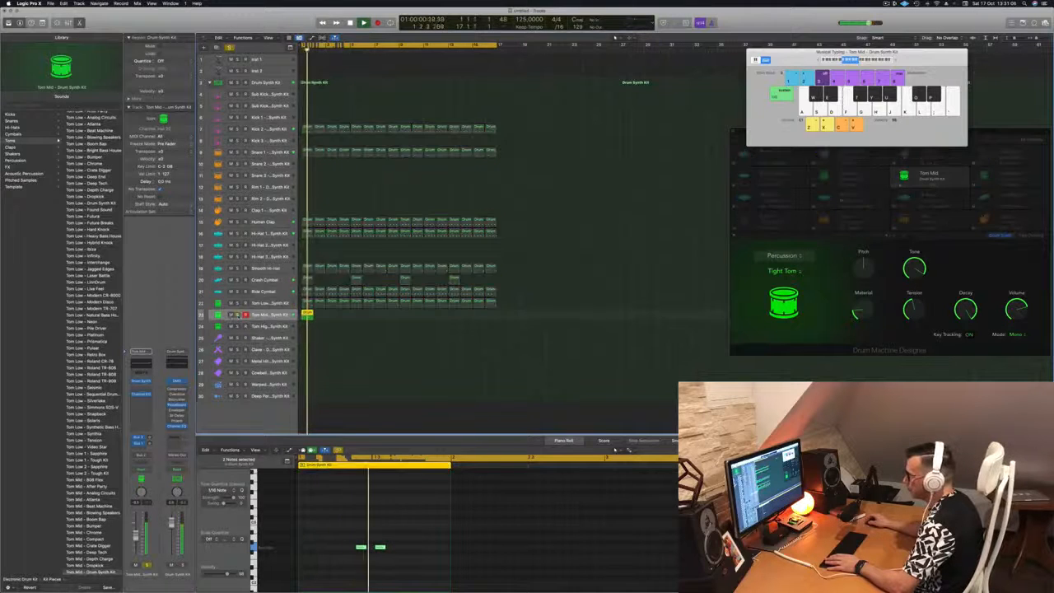
key(ctrl+s)
click(236, 303)
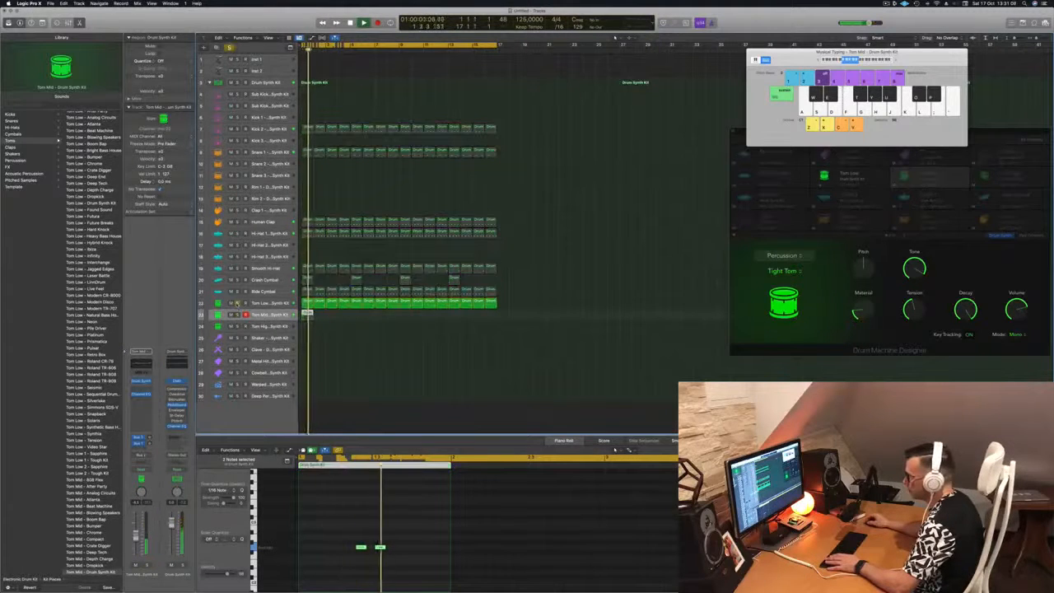
click(238, 304)
click(237, 315)
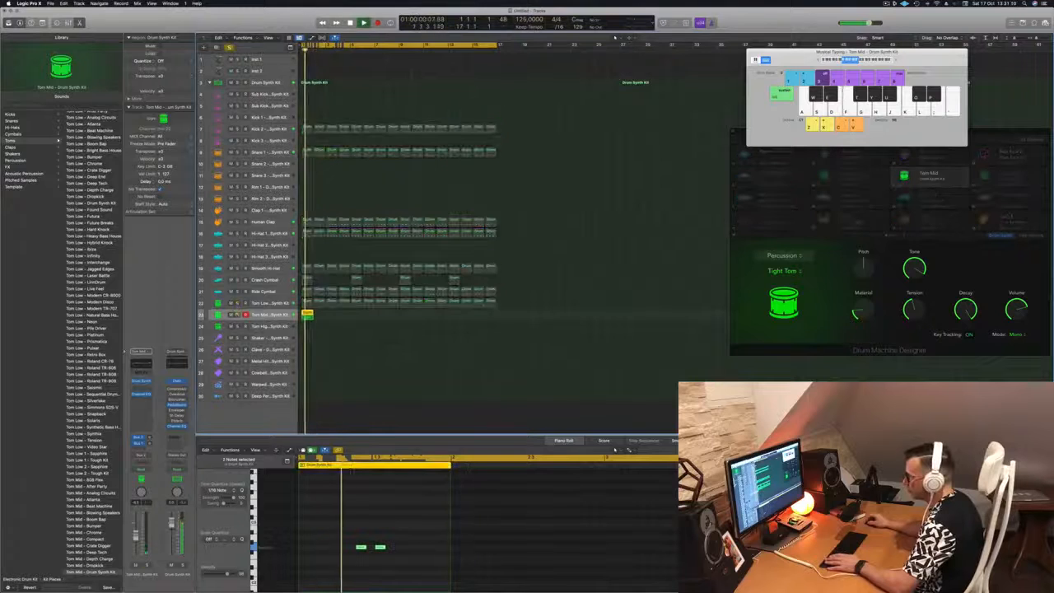
click(237, 315)
click(238, 303)
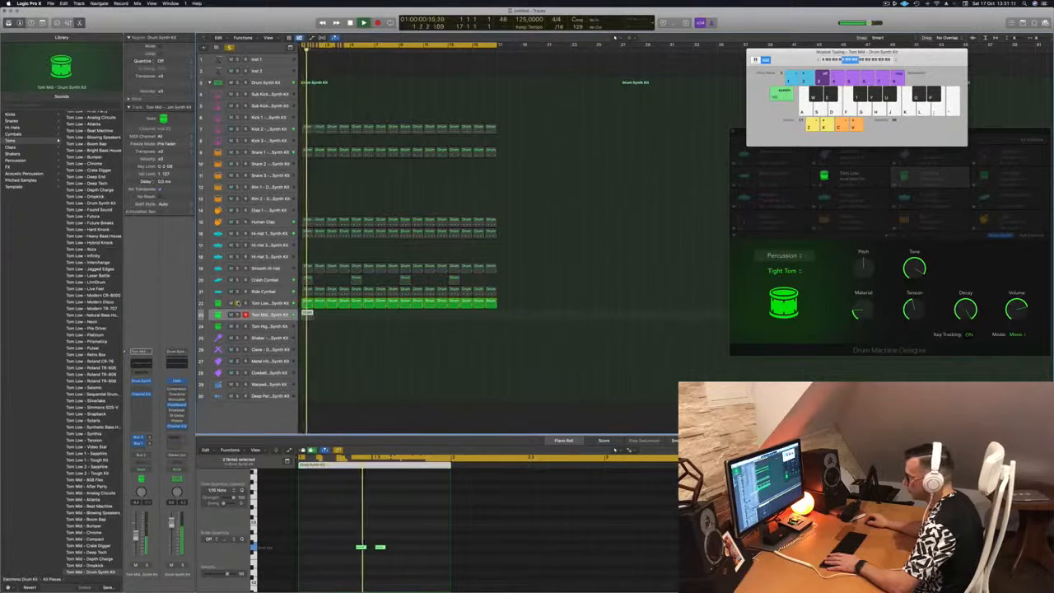
click(237, 303)
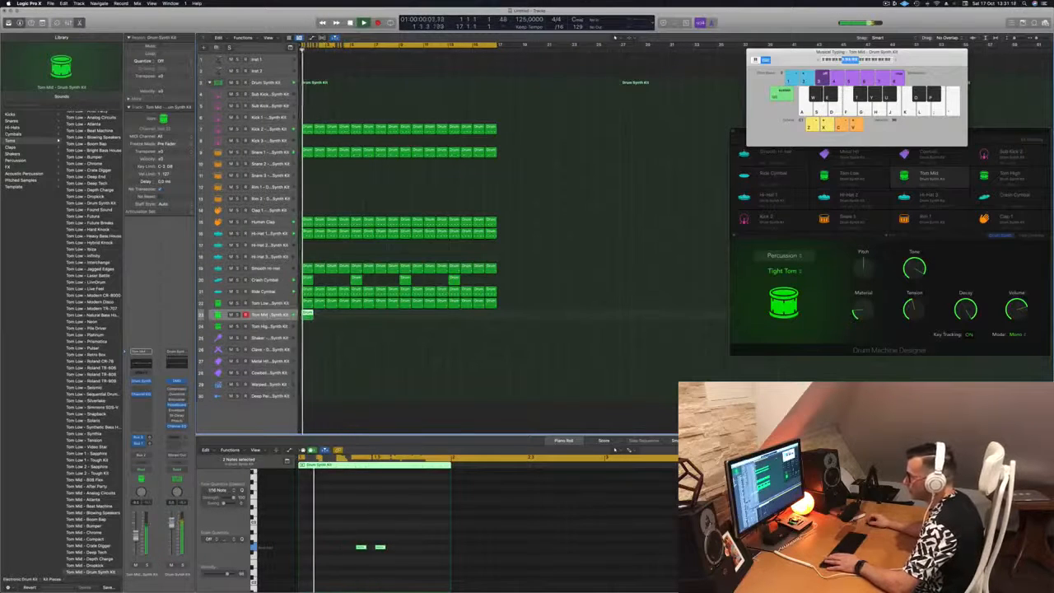
Switch the Tom Mid Drum Synth to Deep Tom and copy its region through bar 16
click(141, 382)
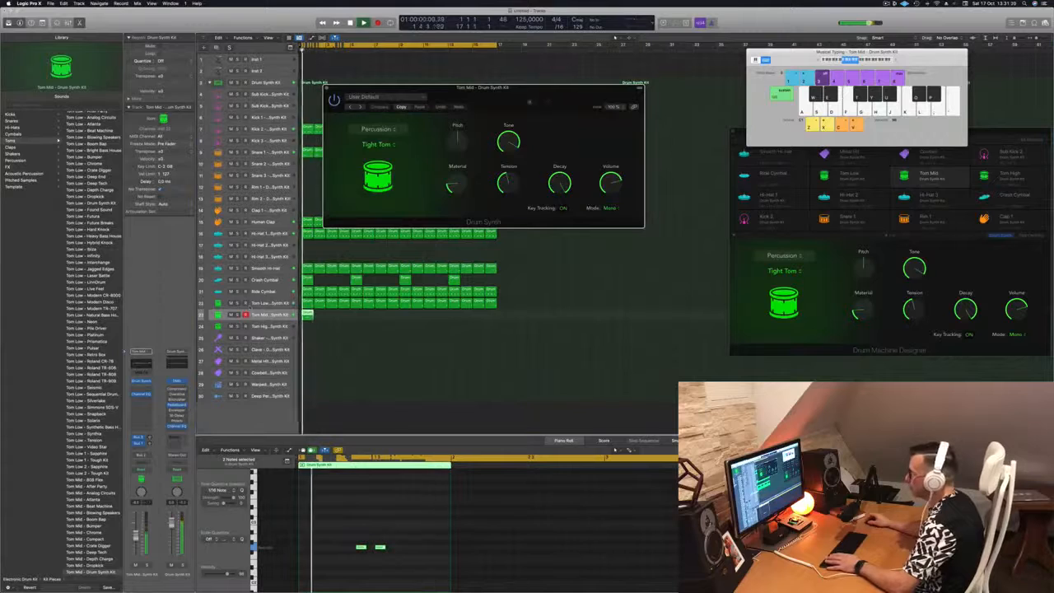
drag(530, 102, 626, 147)
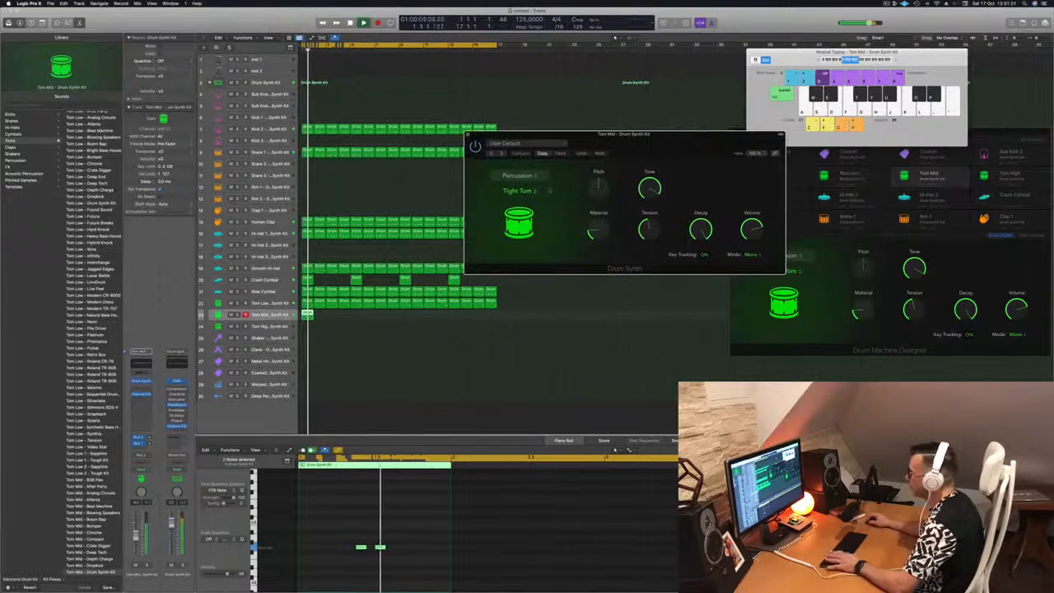
click(533, 192)
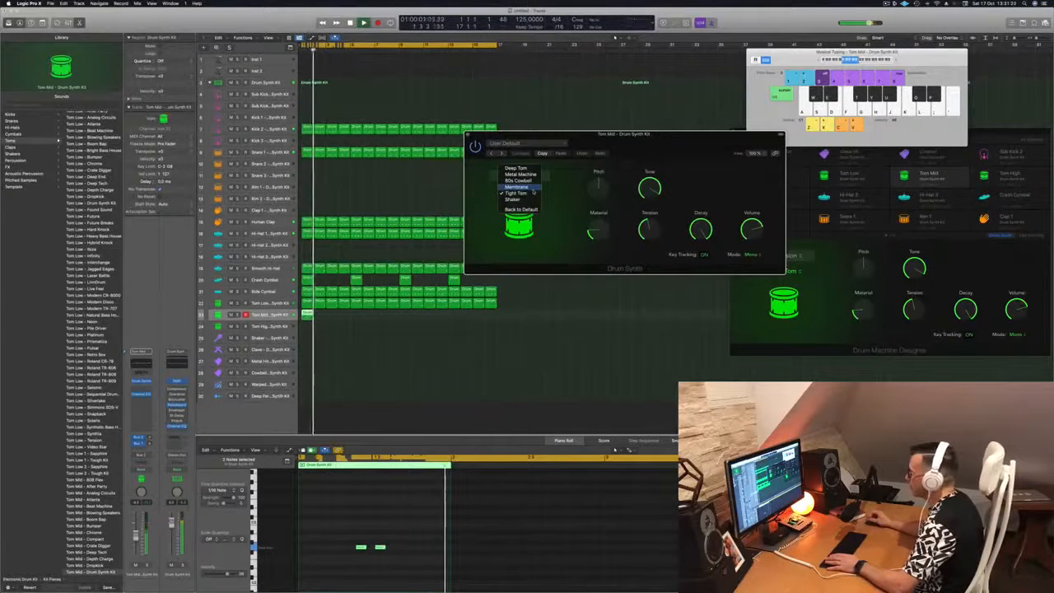
click(528, 168)
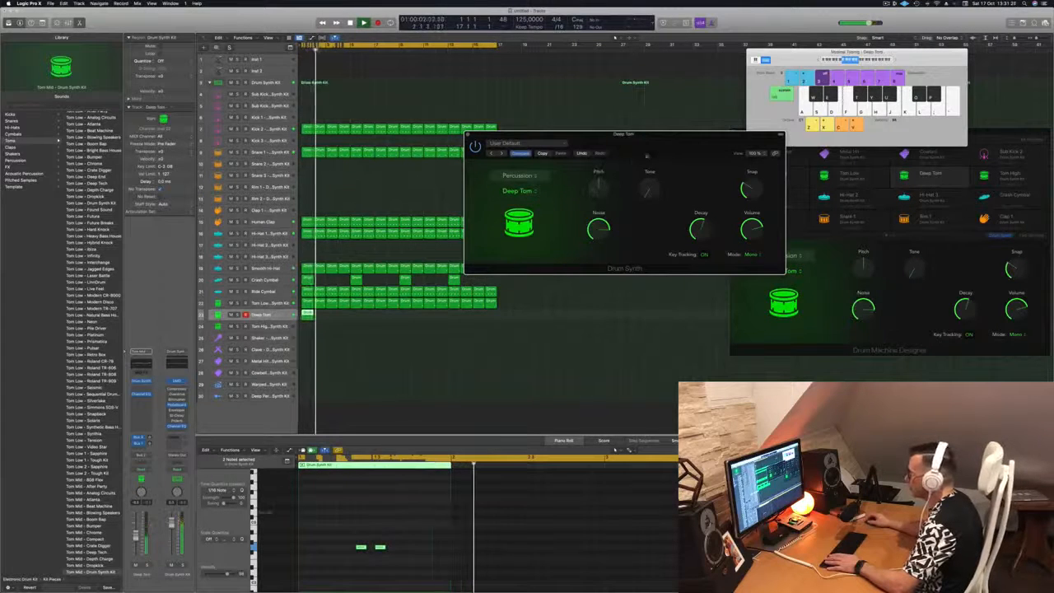
drag(647, 155, 587, 148)
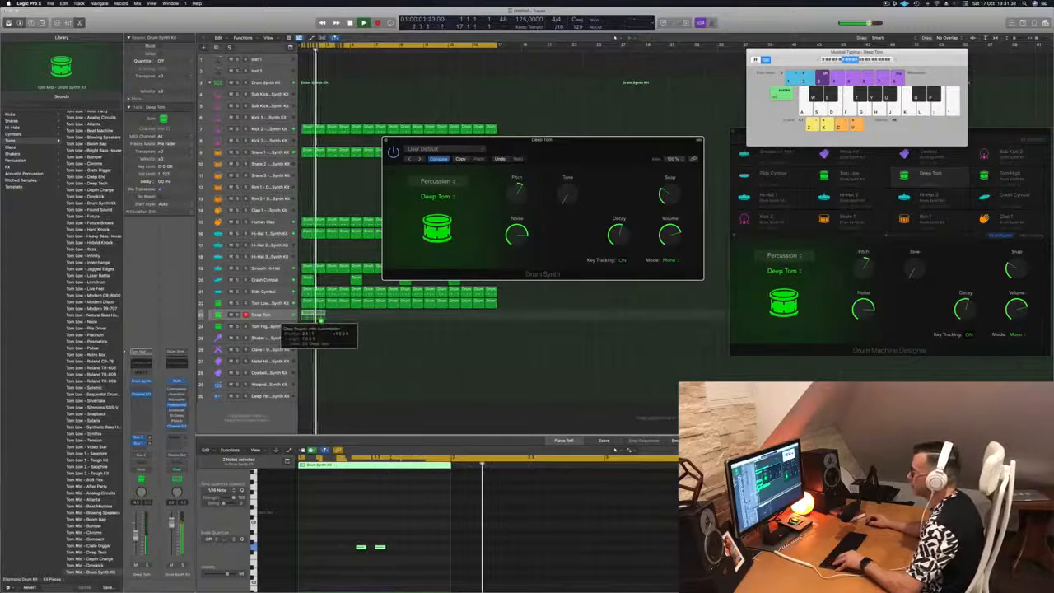
drag(320, 320, 405, 320)
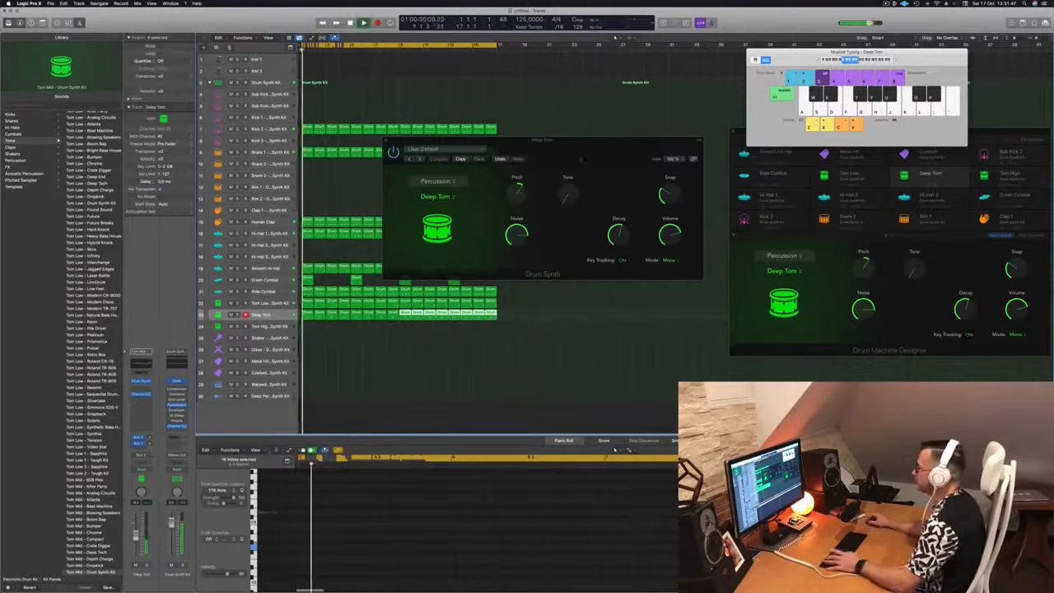
drag(588, 153, 635, 187)
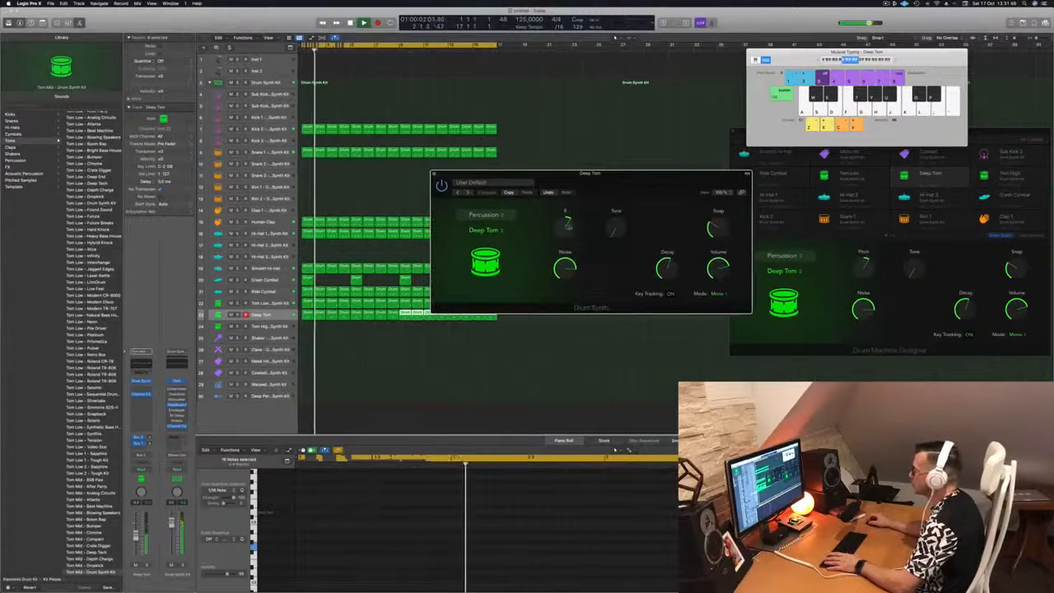
Set Deep Tom pitch to about -1, tone to about 53%, and noise down from 80.8%
mouse_move(569, 237)
mouse_down()
mouse_move(568, 249)
mouse_move(574, 236)
mouse_up()
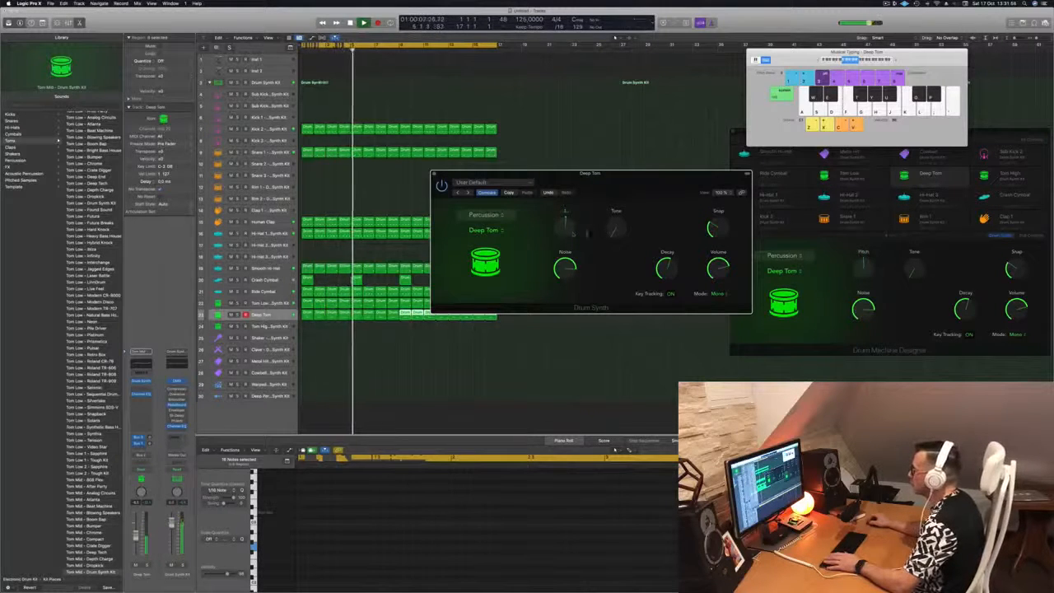
drag(617, 235, 616, 228)
drag(637, 173, 646, 145)
drag(577, 205, 577, 207)
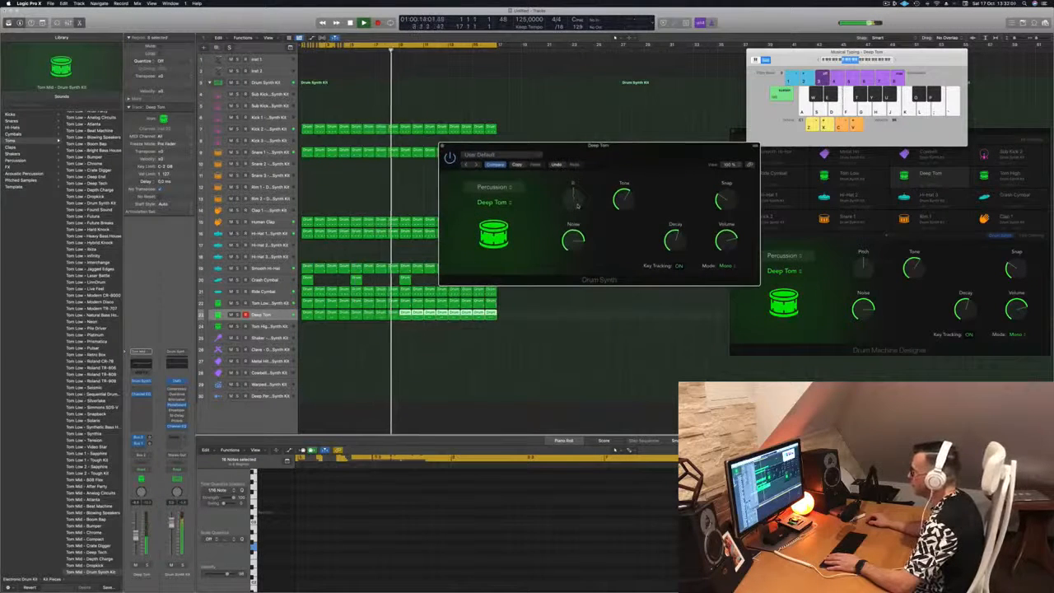
drag(609, 148, 616, 146)
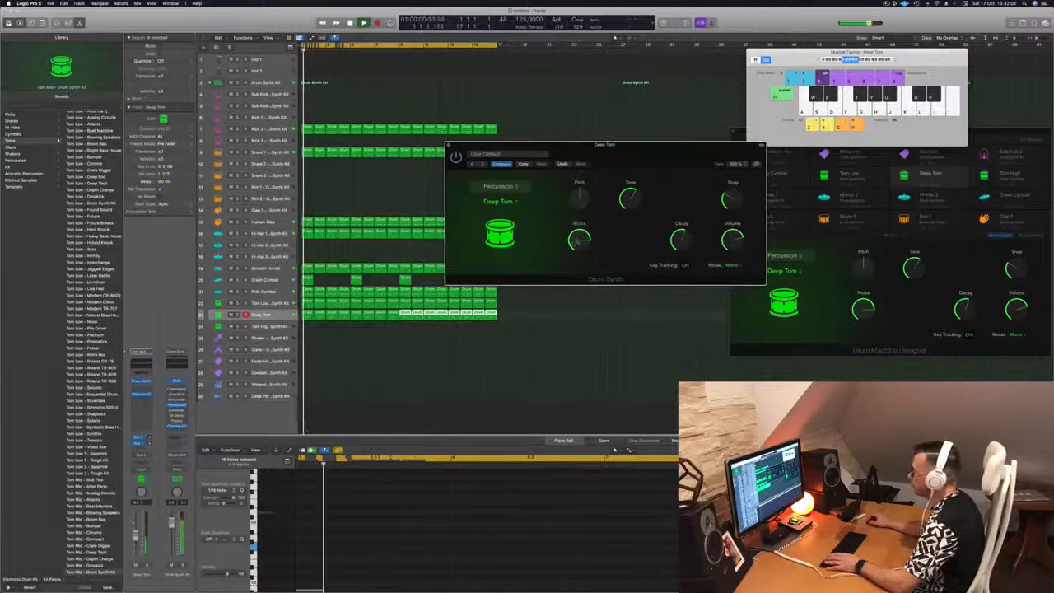
drag(578, 241, 579, 262)
drag(627, 156, 598, 159)
Close the Drum Synth and move one two-hit tom region onto the Tom High track
click(421, 147)
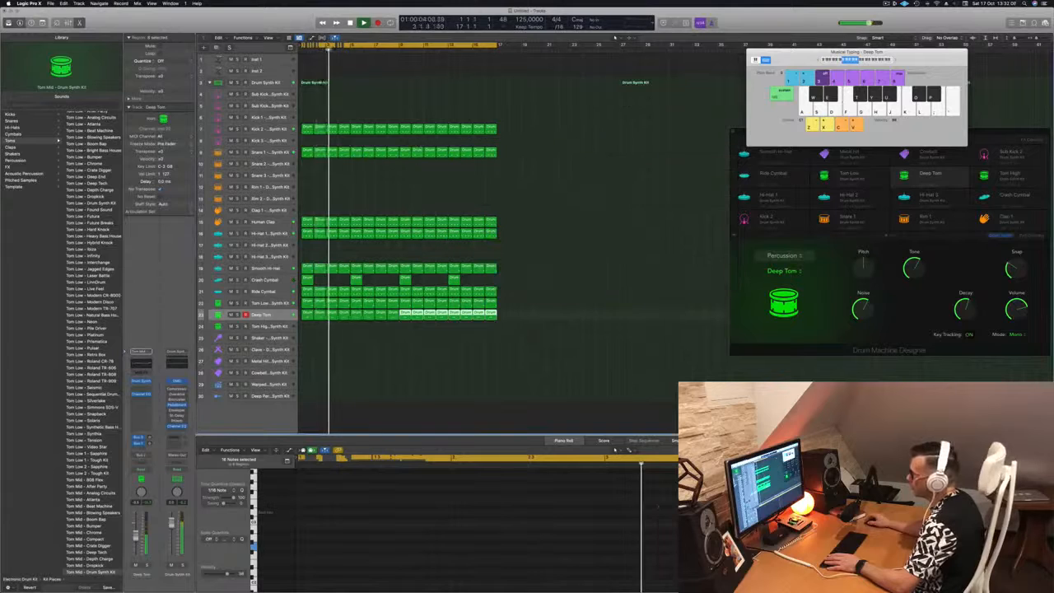
click(283, 316)
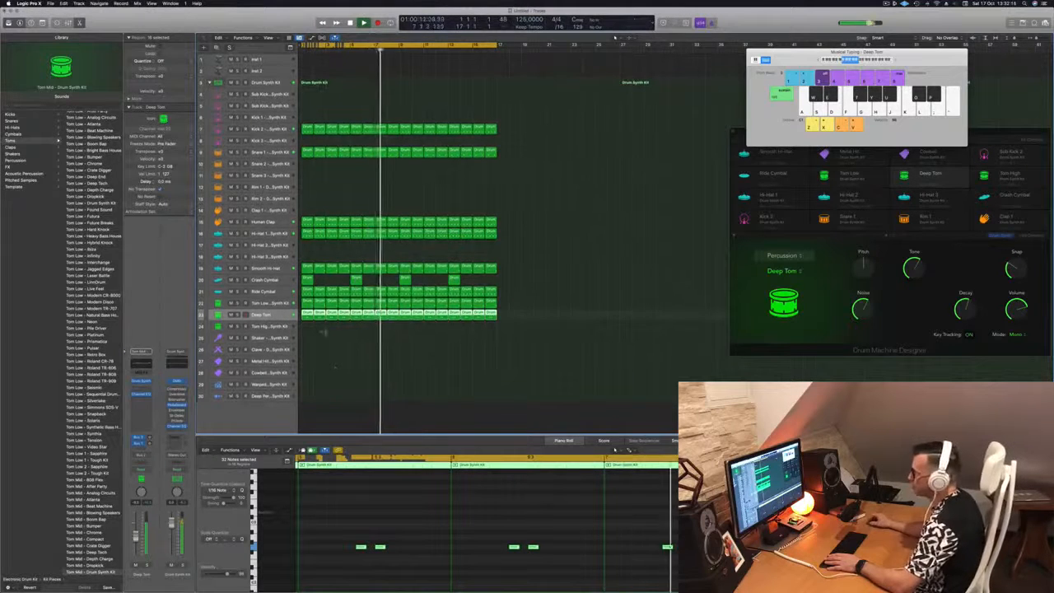
click(312, 323)
click(309, 314)
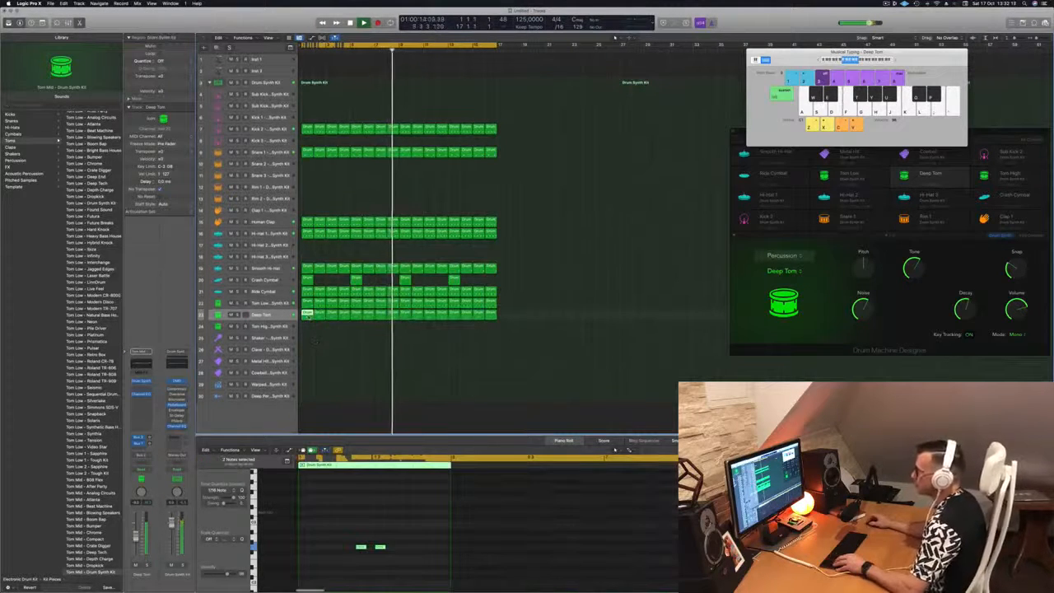
drag(307, 314, 309, 327)
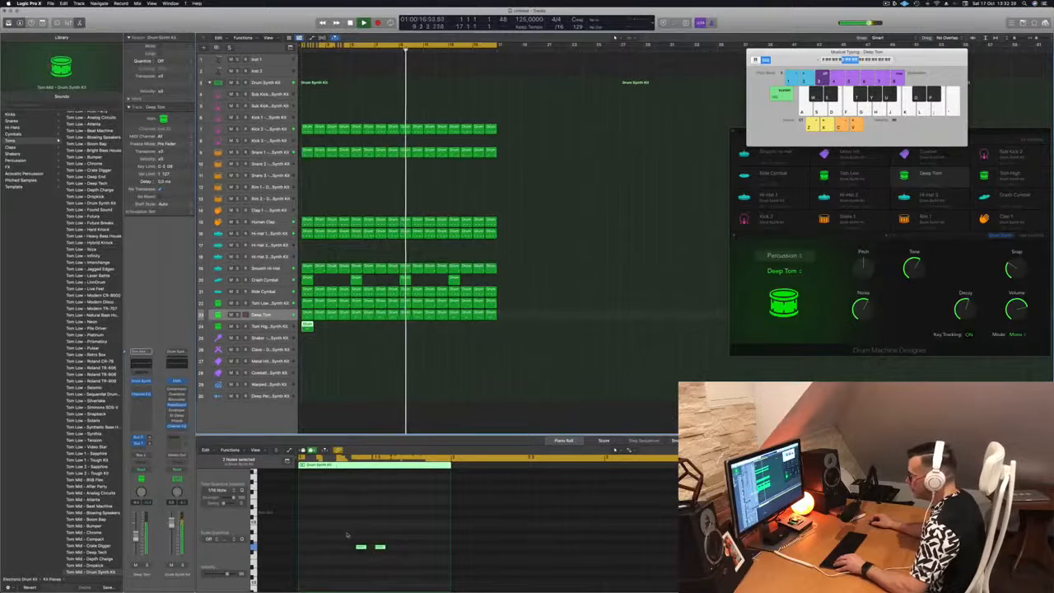
Raise both notes two semitones, shift them earlier, and replay from bar 1
drag(346, 536, 425, 563)
key(alt+Up)
key(alt+Up)
key(alt+Up)
key(alt+Up)
key(alt+Up)
key(alt+Up)
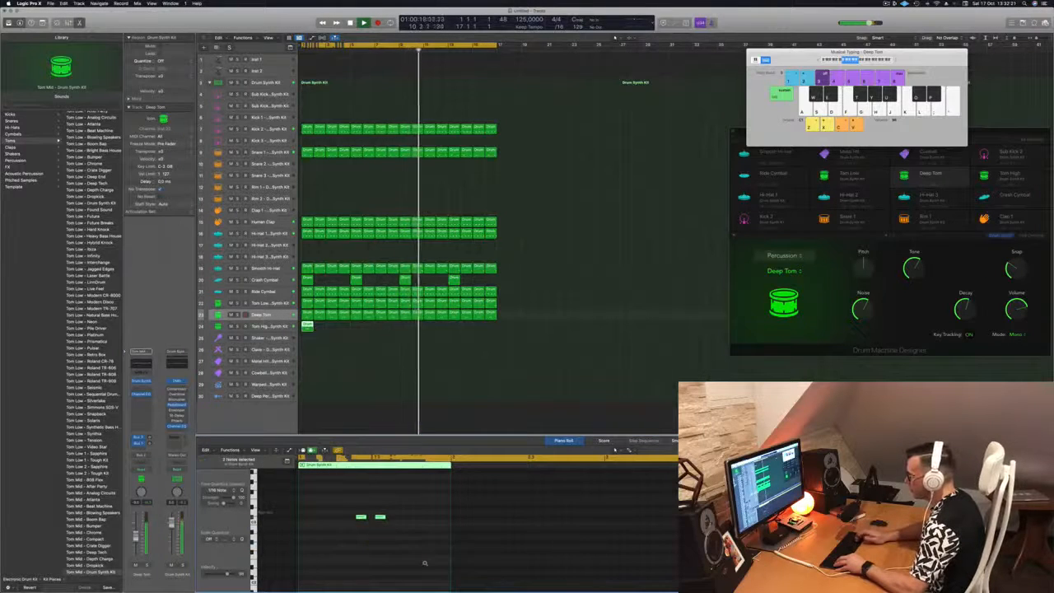
key(alt+Up)
key(alt+Left)
key(alt+Left)
key(alt+Left)
key(alt+Left)
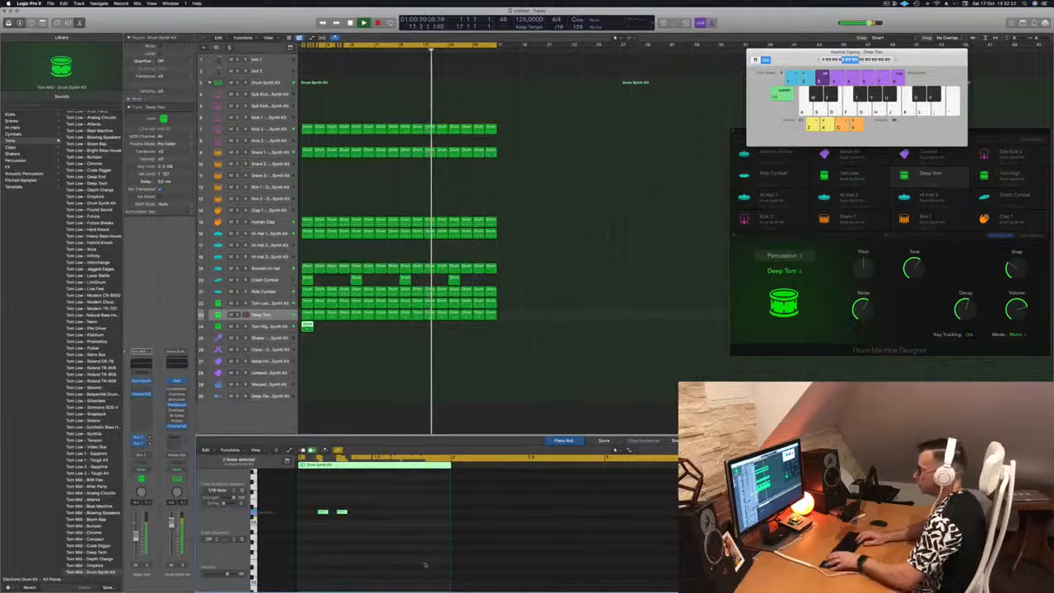
key(Return)
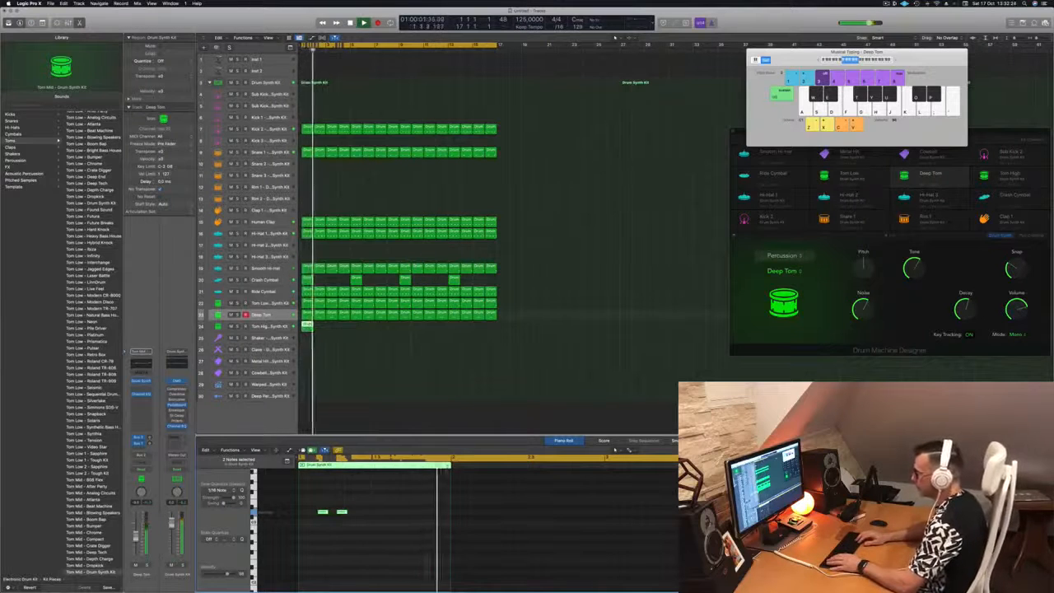
key(Return)
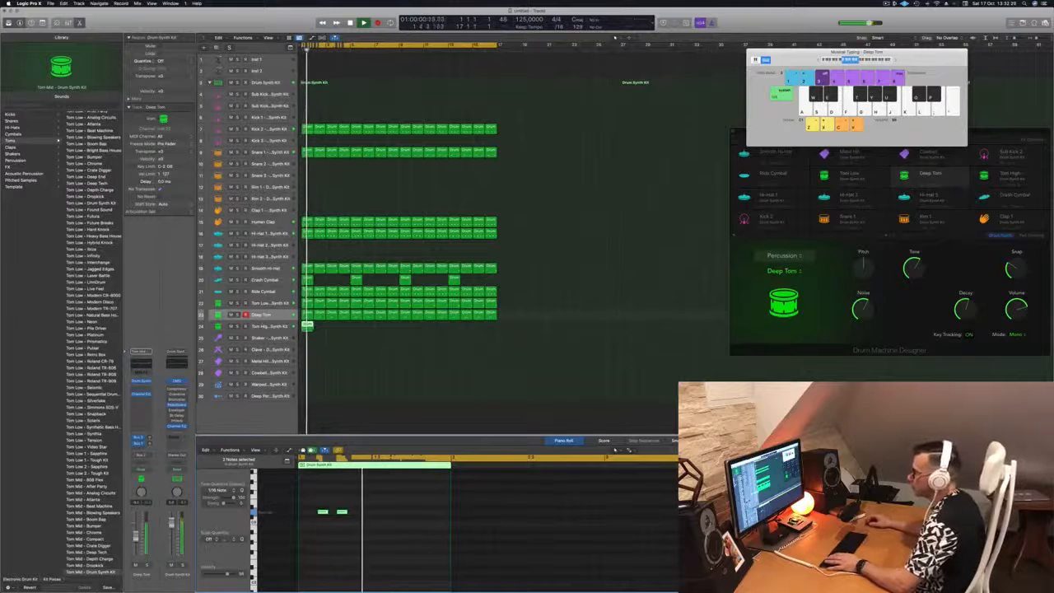
click(264, 326)
key(Return)
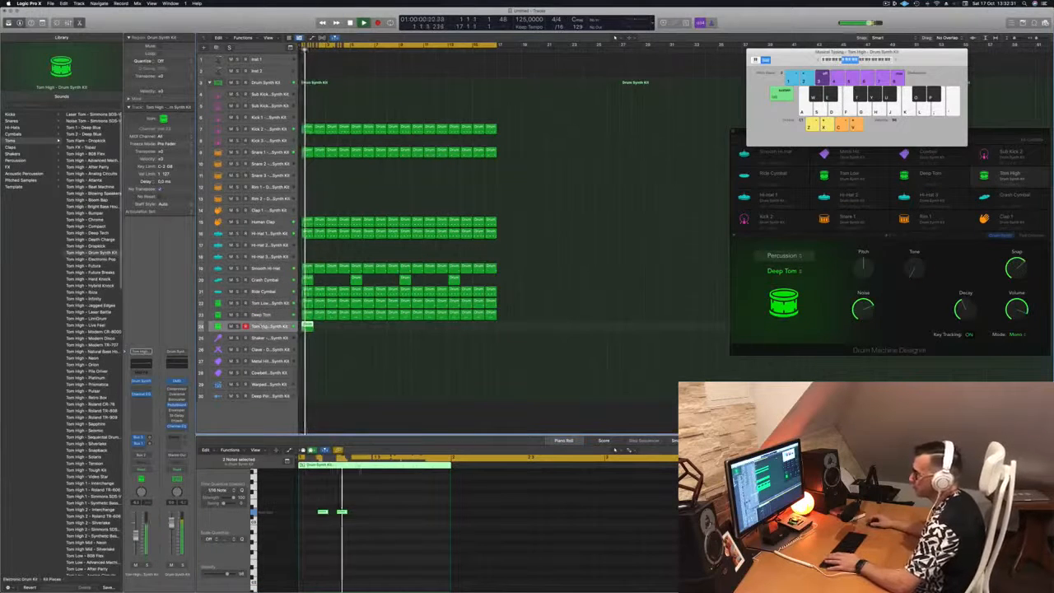
Switch the Tom High Drum Synth model from Deep Tom to Membrane and play it
click(141, 381)
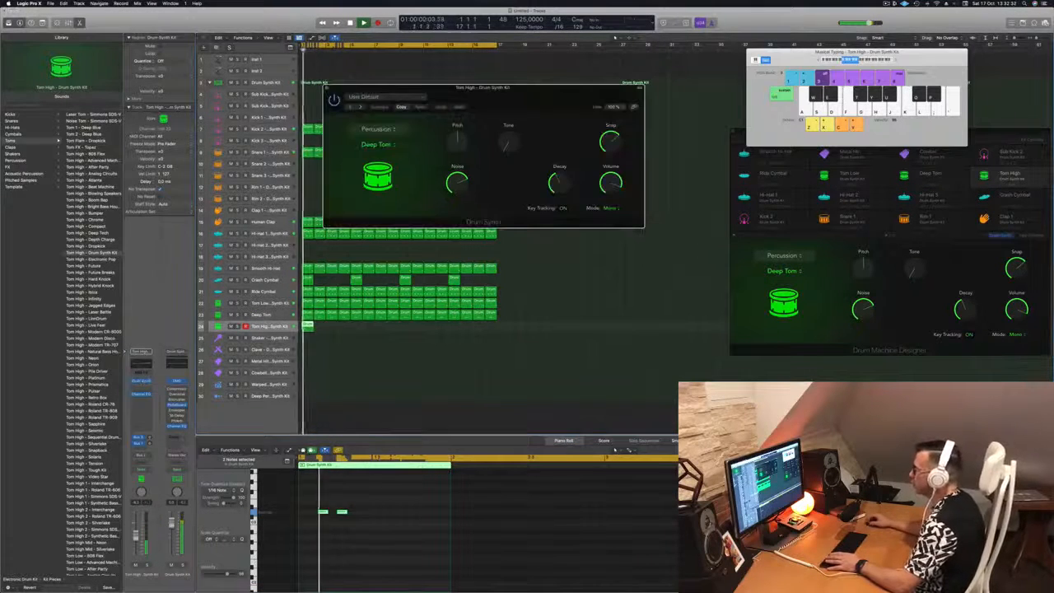
drag(482, 87, 605, 108)
click(499, 164)
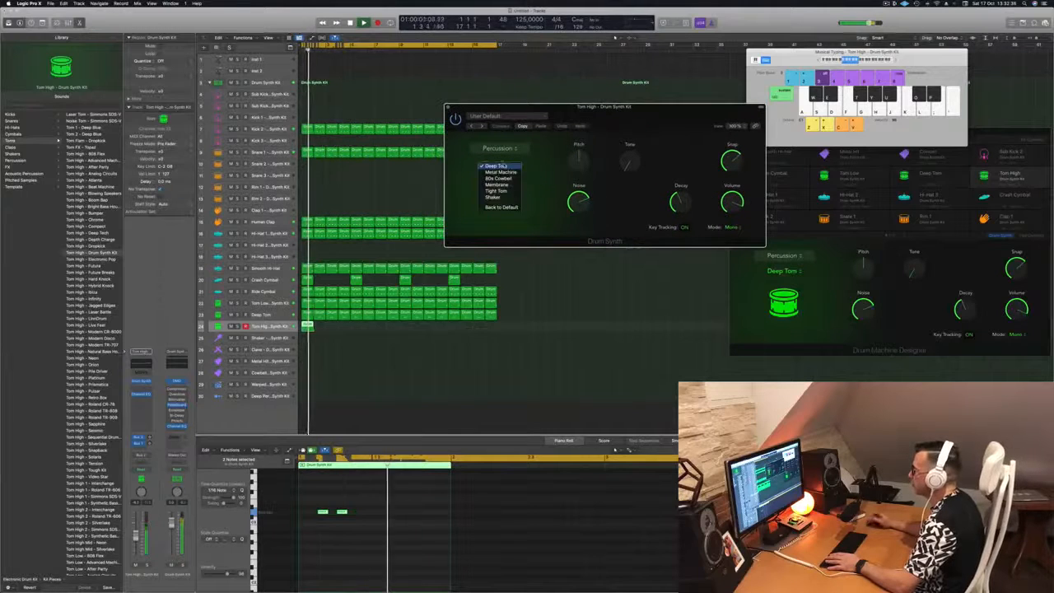
click(504, 167)
key(space)
click(504, 166)
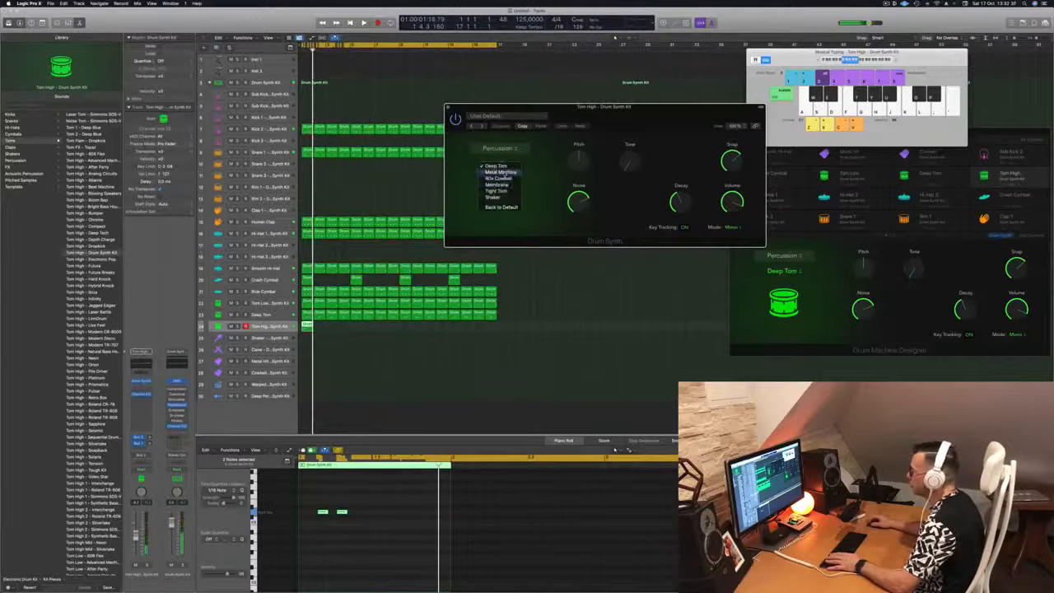
click(508, 185)
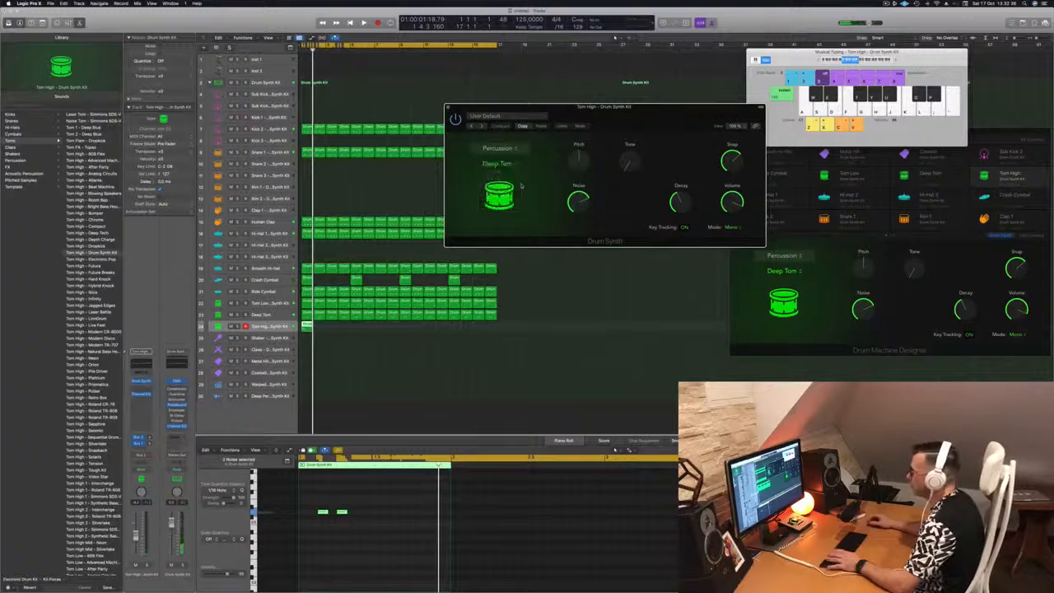
key(space)
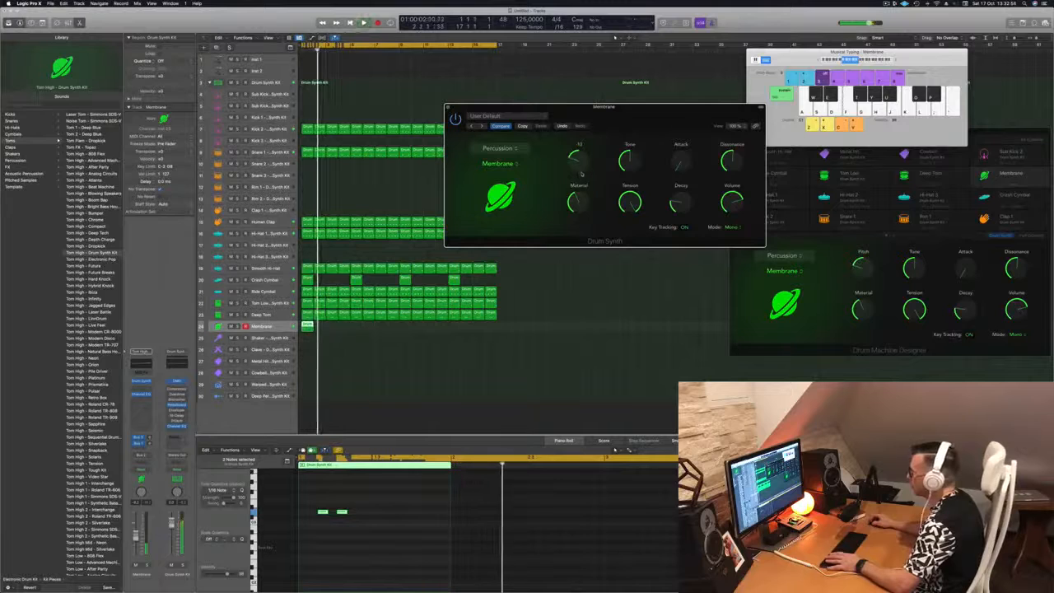
Copy the Membrane regions repeatedly along the track
drag(307, 326, 361, 328)
shift+click(311, 329)
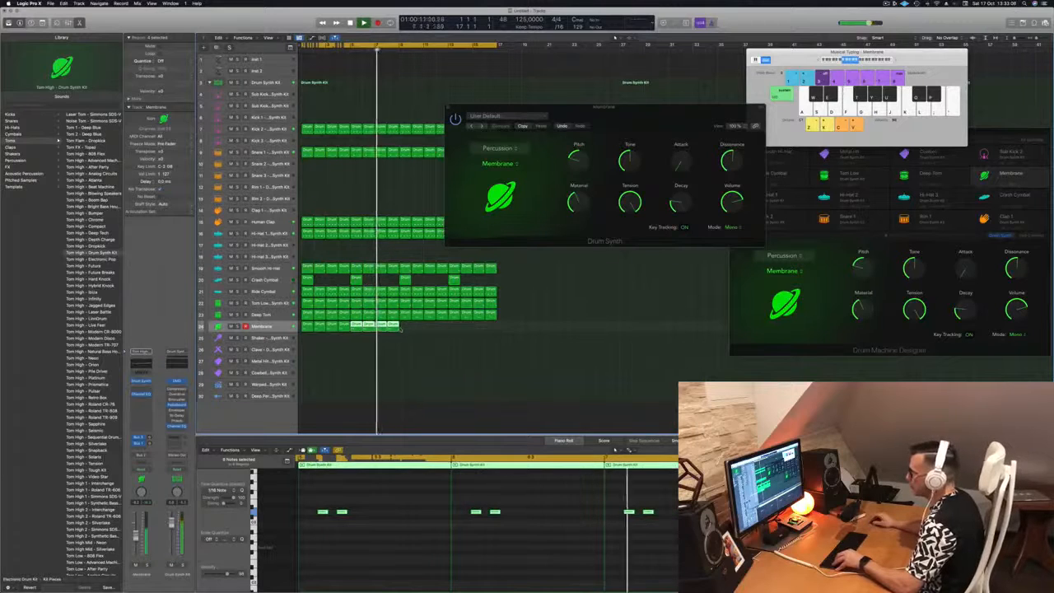
shift+click(306, 325)
drag(306, 324, 403, 329)
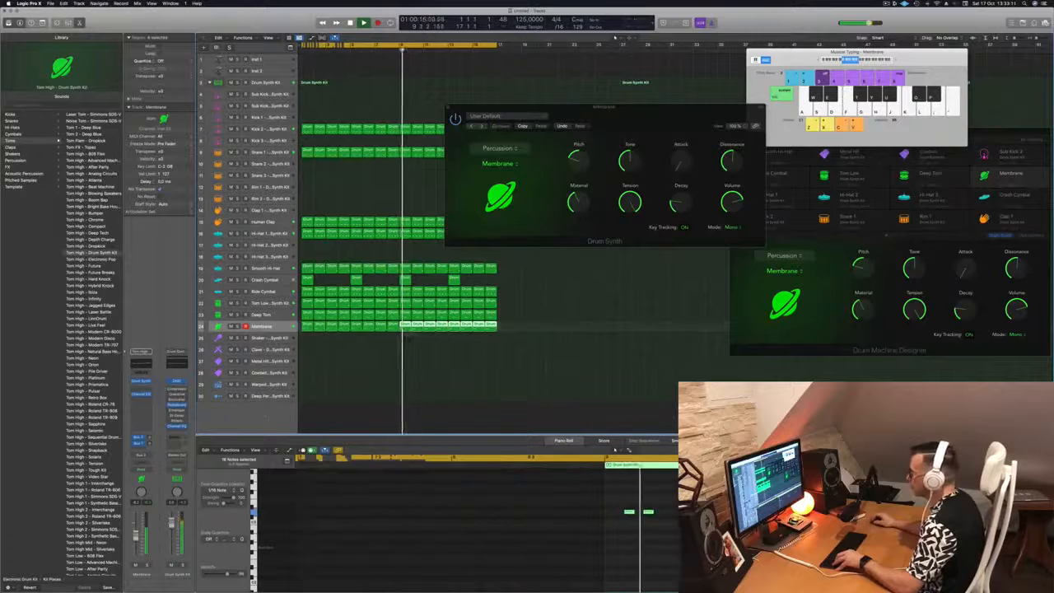
drag(596, 108, 623, 110)
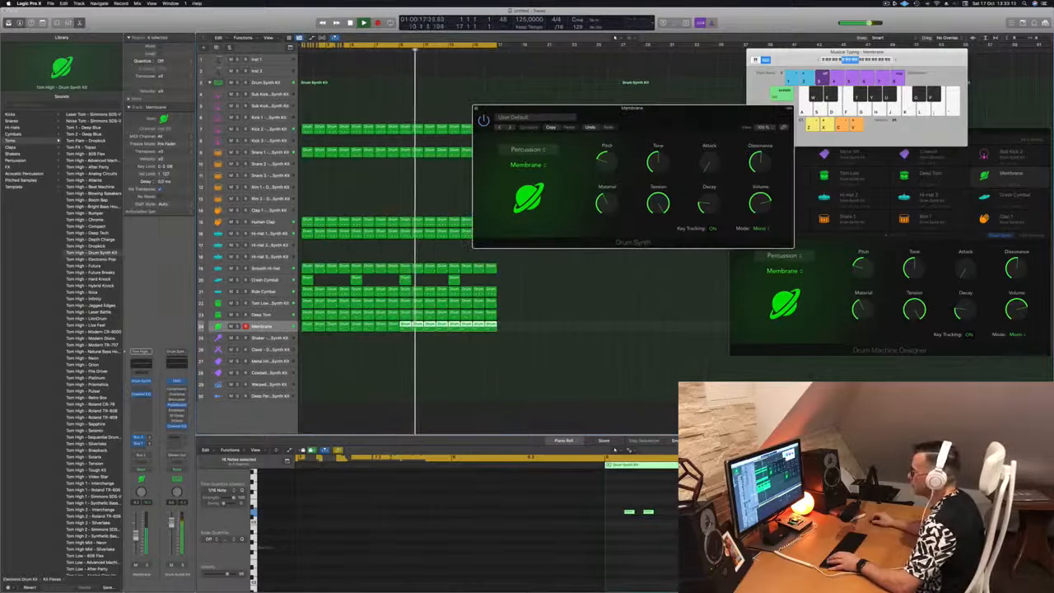
click(262, 327)
click(383, 391)
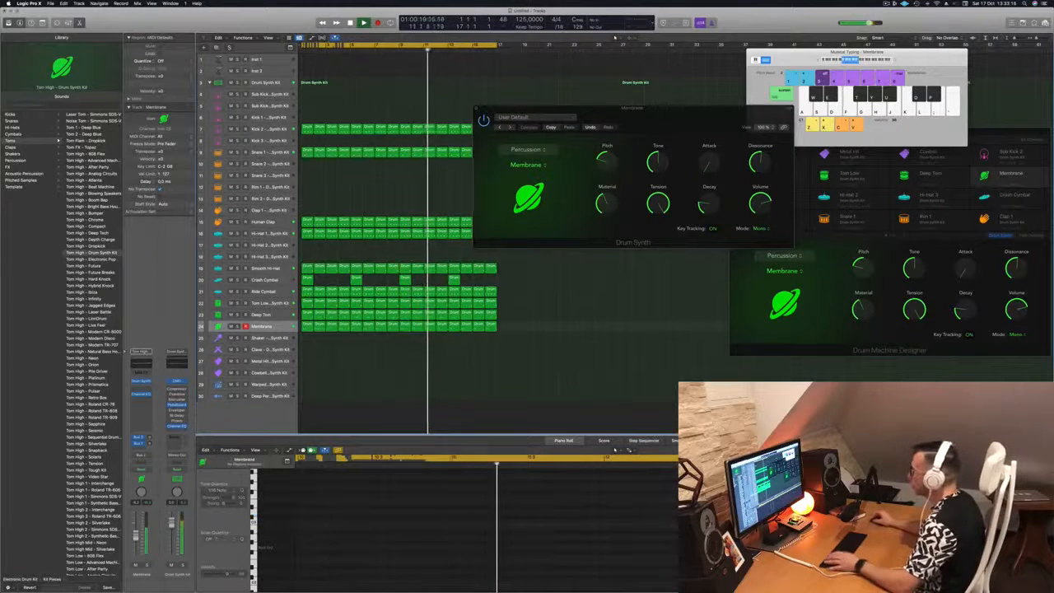
Turn the Membrane pitch up to the middle and play it back
drag(607, 161, 610, 145)
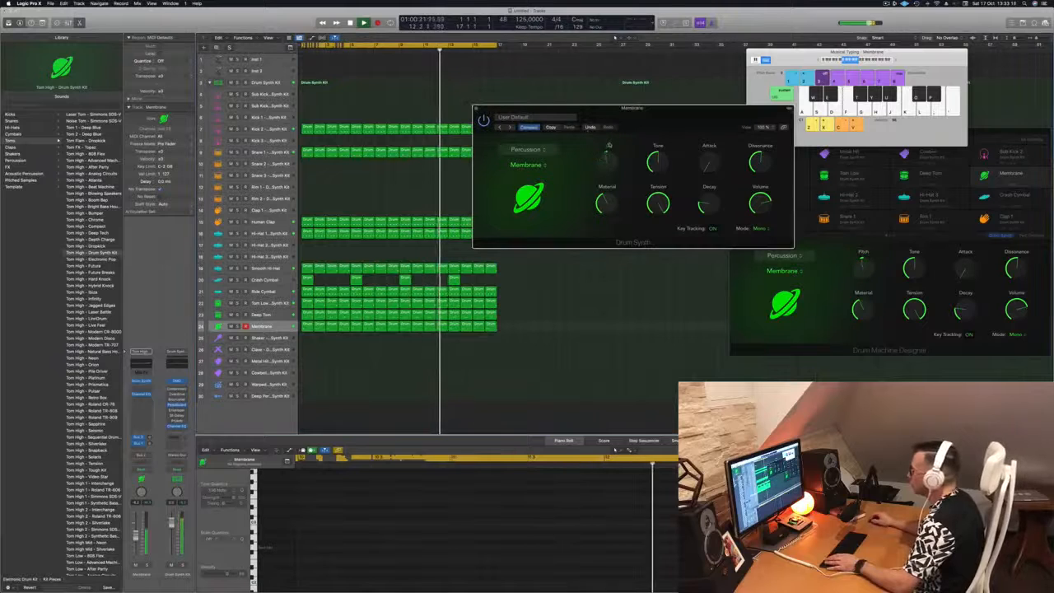
key(space)
drag(682, 117, 640, 141)
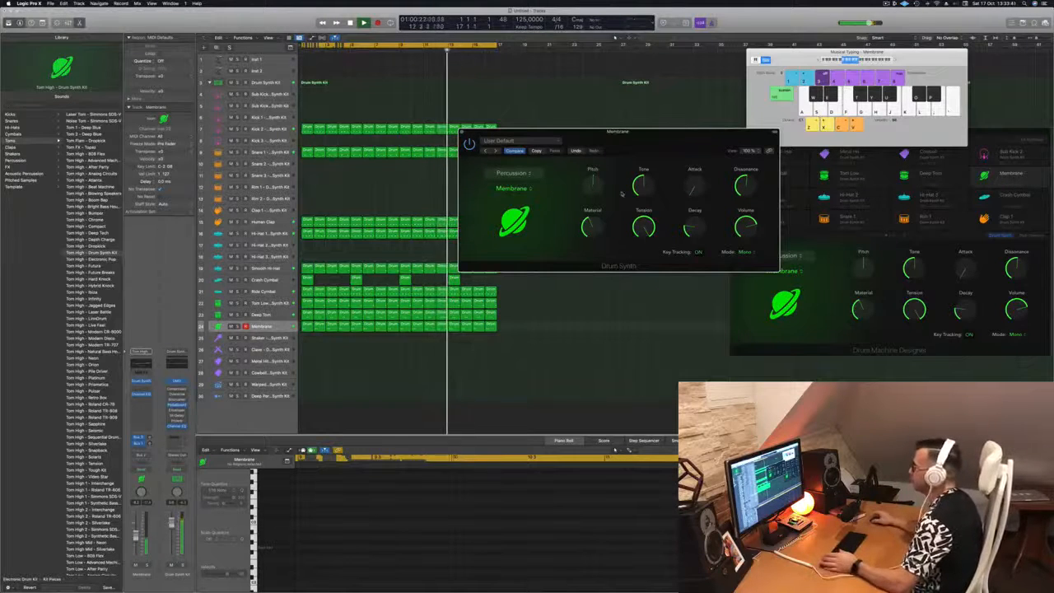
drag(665, 142, 729, 209)
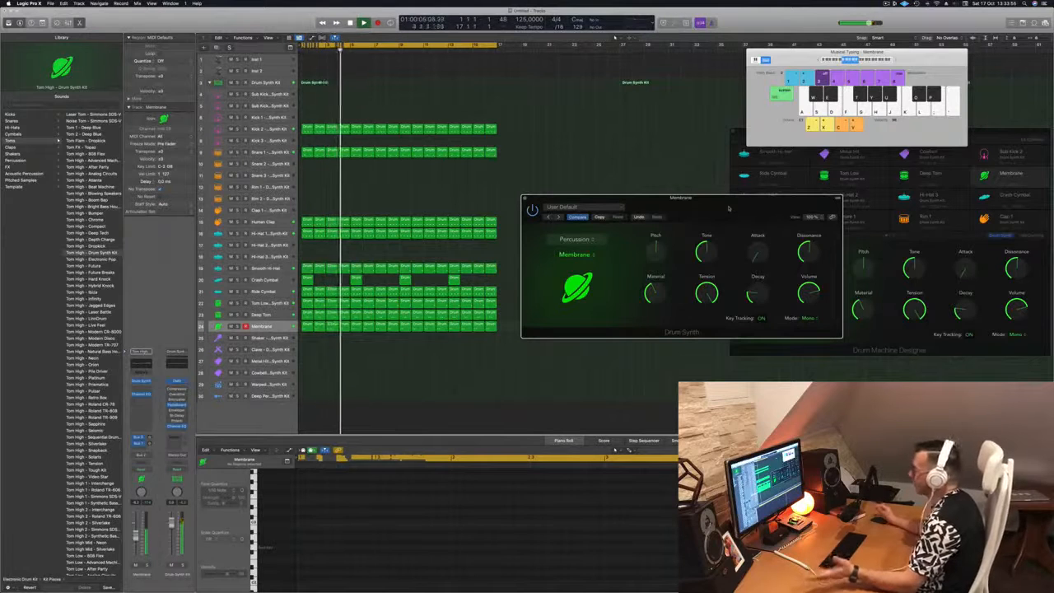
drag(728, 209, 707, 215)
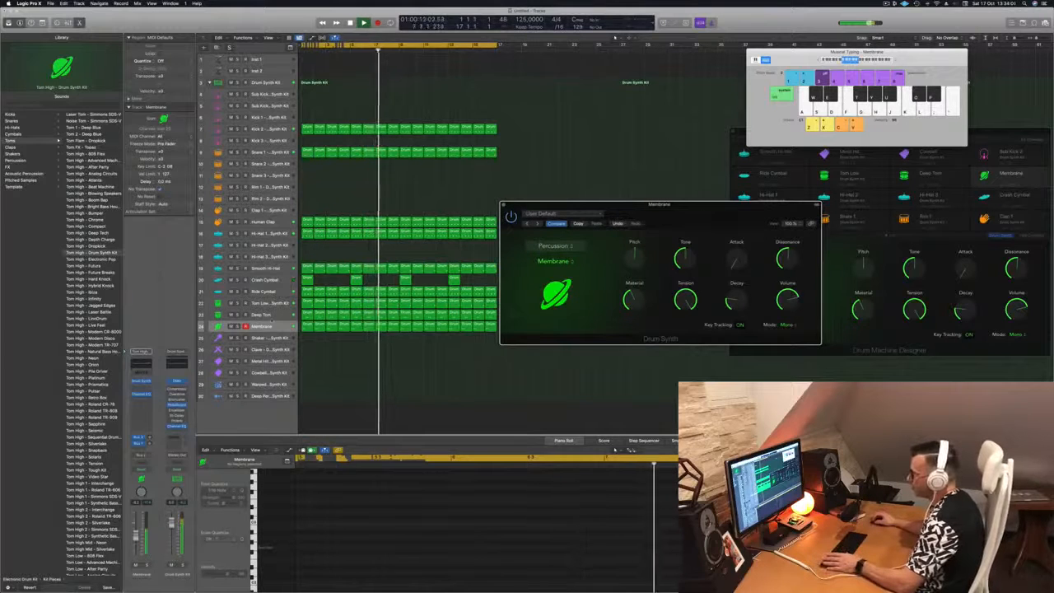
Compare against the Deep Tom track, close the Membrane synth window, and select Human Clap
key(Up)
key(Down)
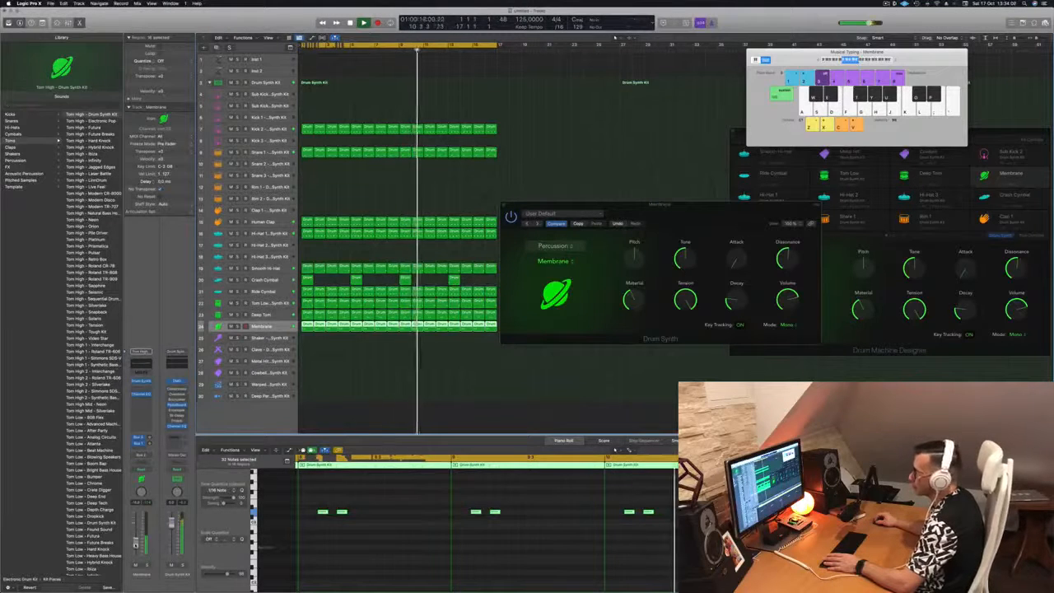
drag(497, 207, 491, 212)
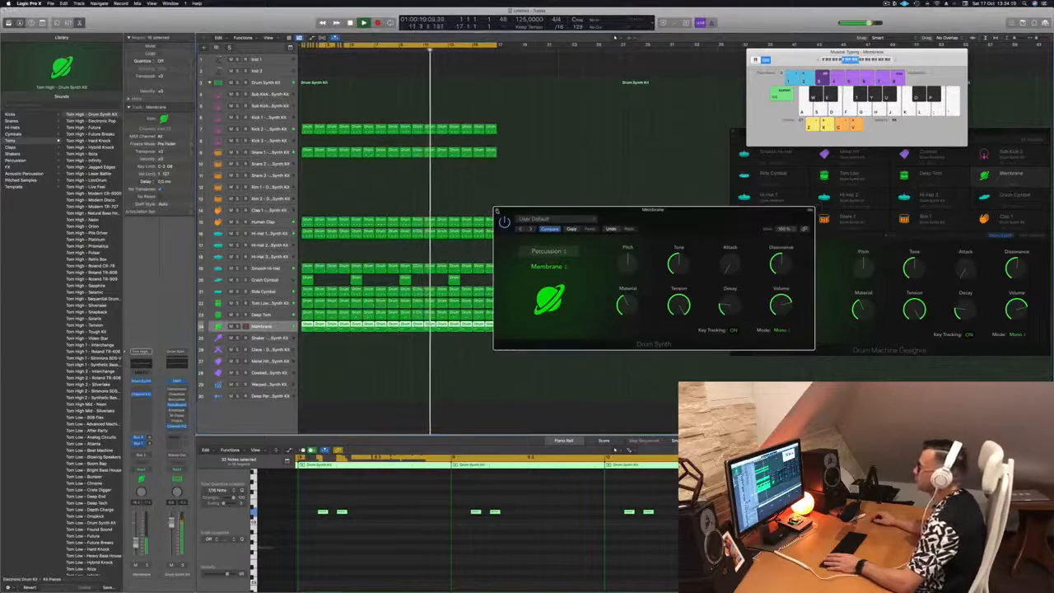
click(497, 211)
click(272, 222)
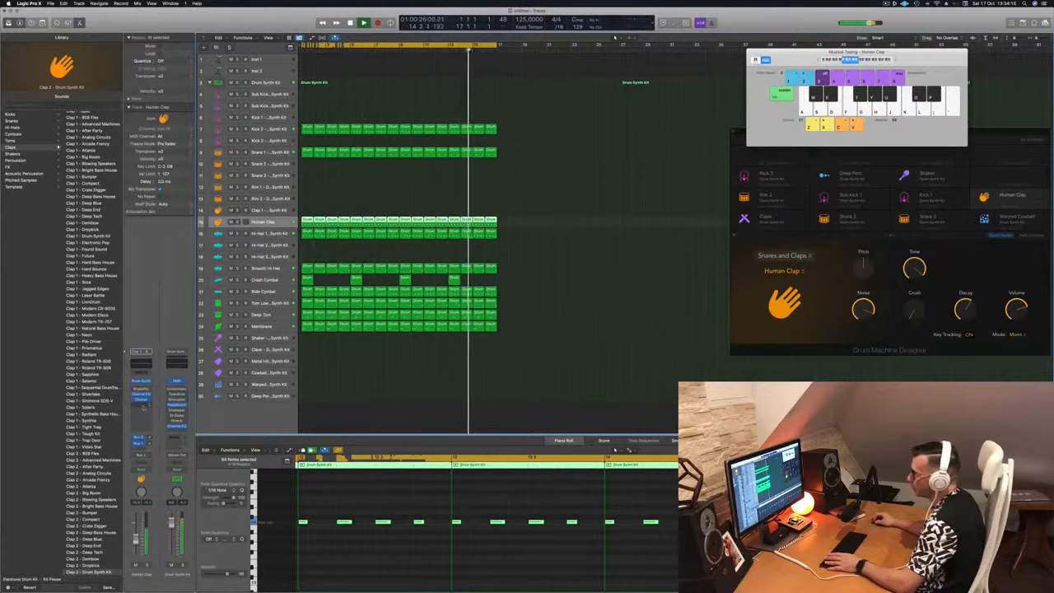
Insert a Stereo Delay (Stereo) on the Human Clap channel's Audio FX slot, then close its window
click(144, 406)
mouse_move(177, 468)
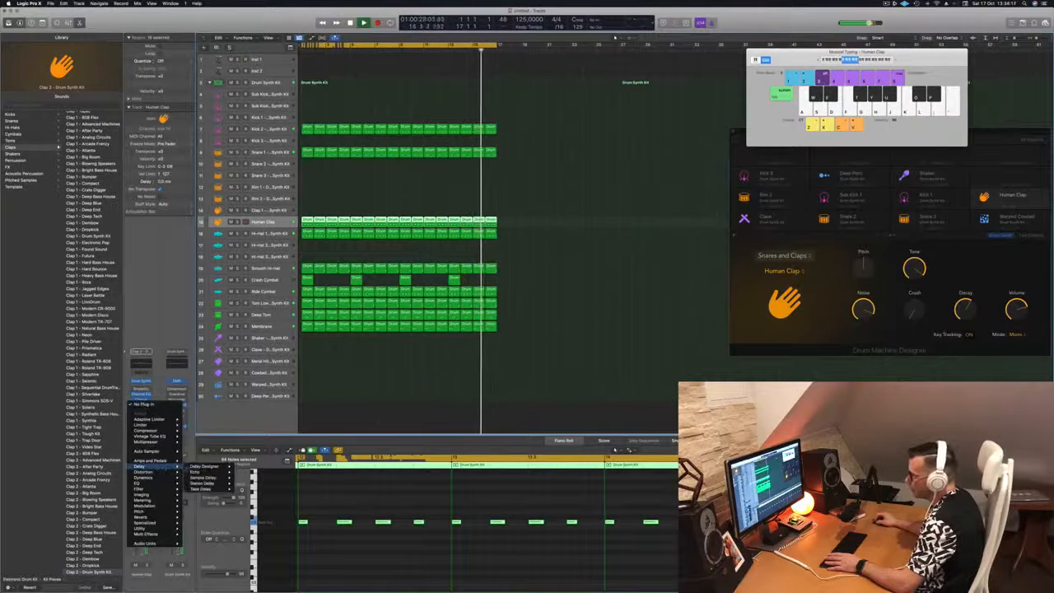
mouse_move(210, 466)
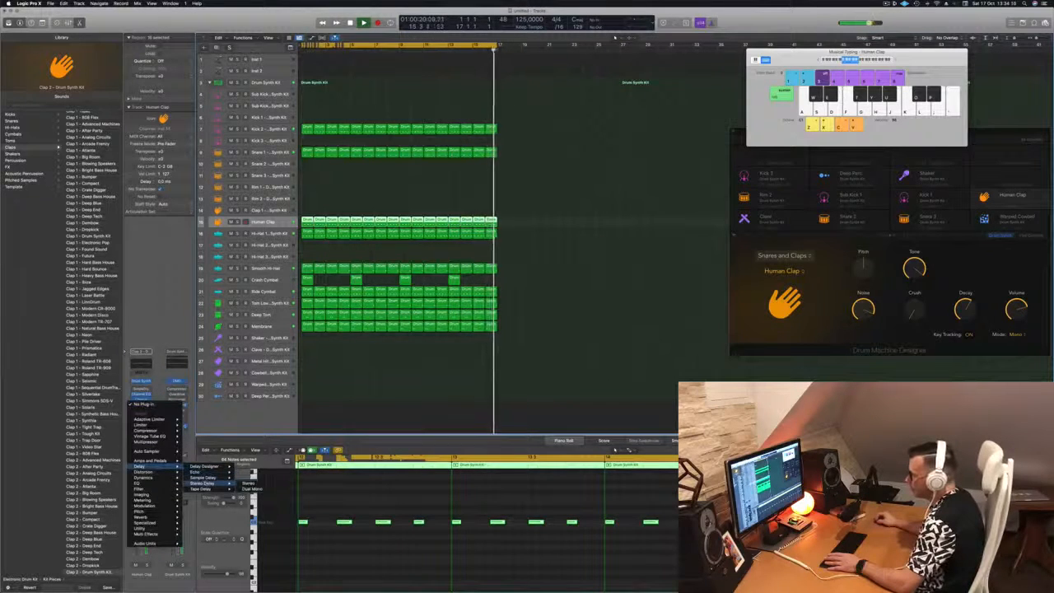
click(248, 466)
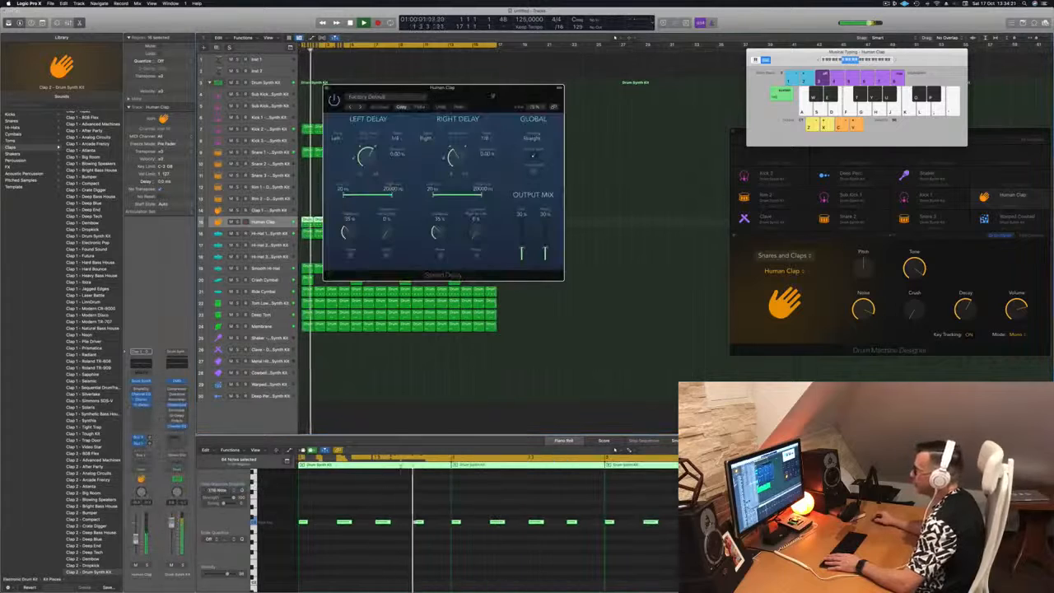
drag(469, 132, 703, 177)
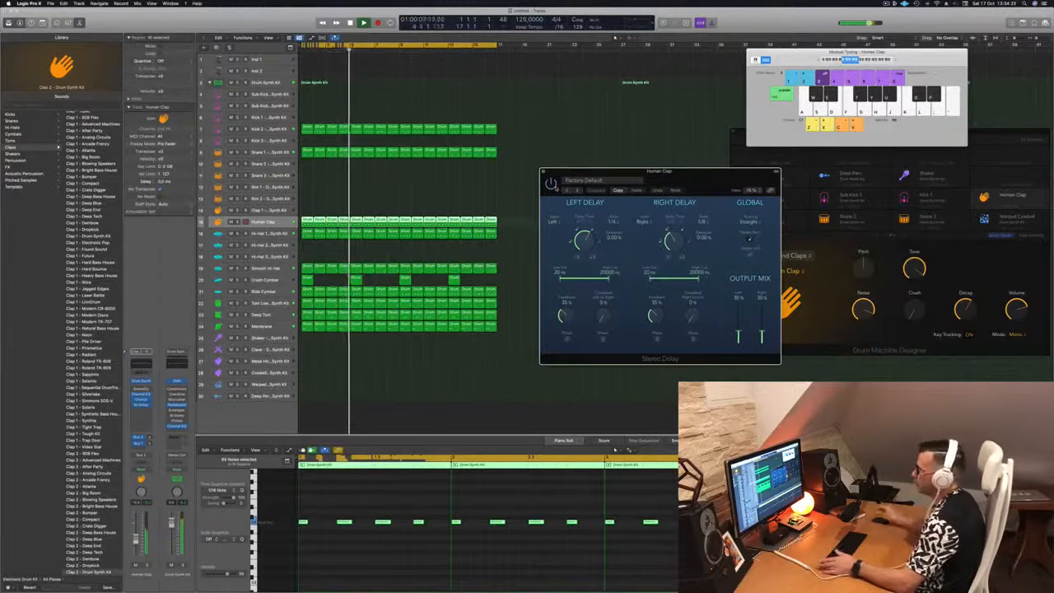
drag(698, 176, 683, 175)
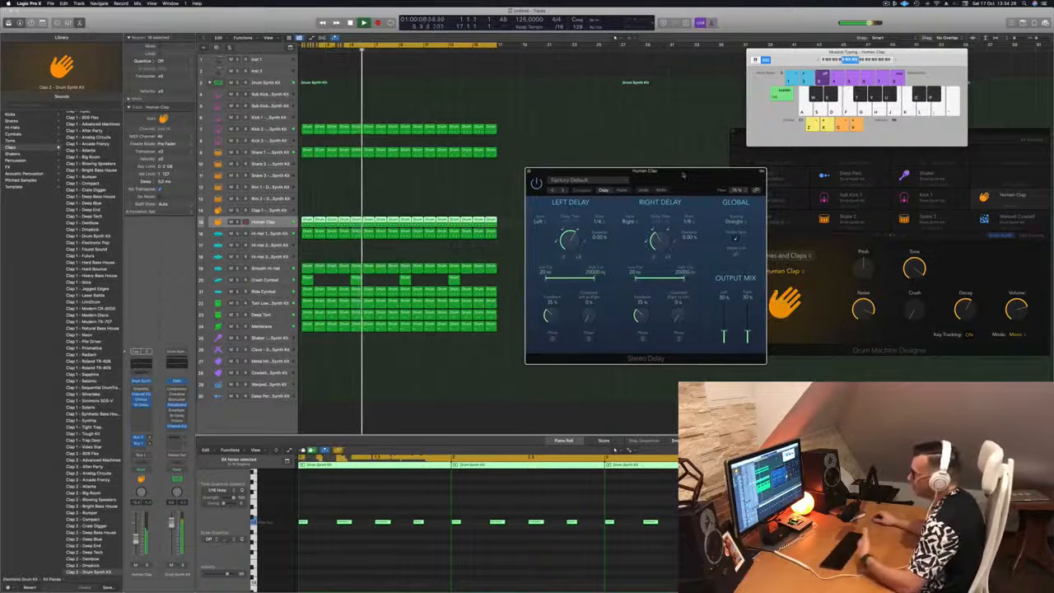
click(529, 171)
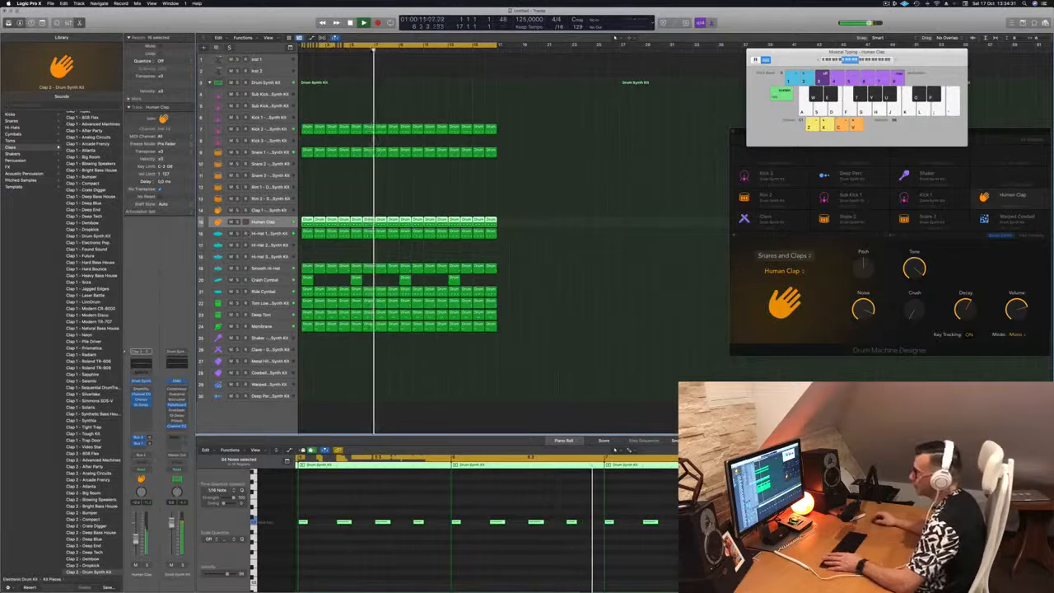
click(653, 302)
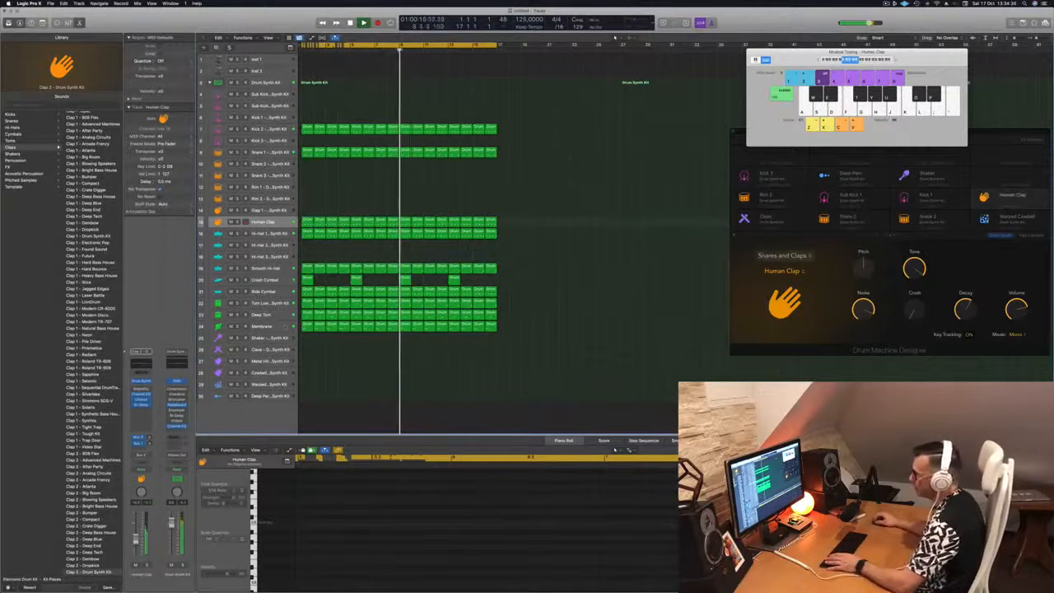
Copy the first Human Clap region onto the Shaker track
click(285, 326)
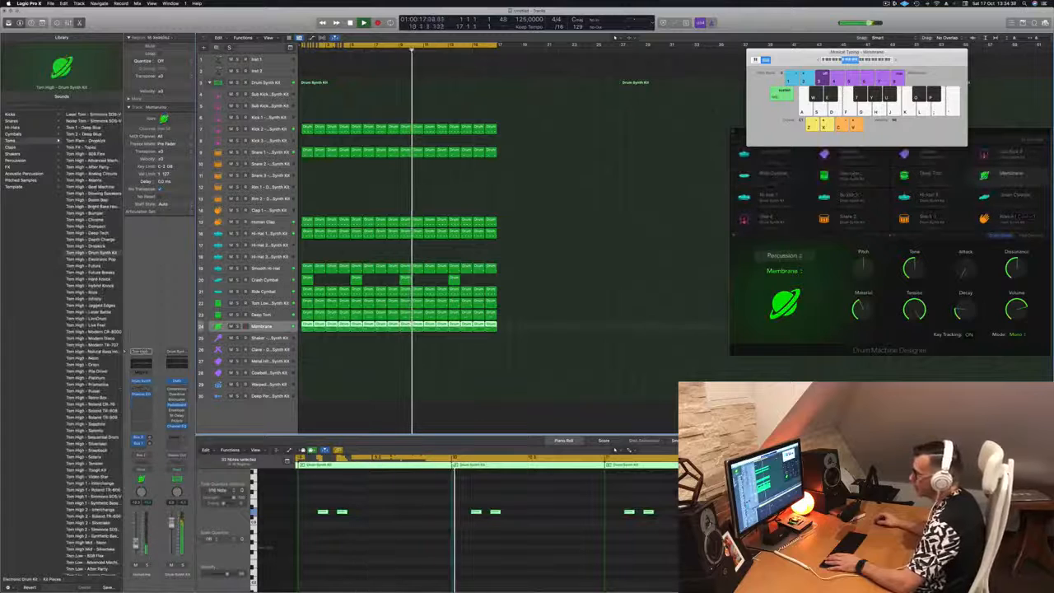
click(306, 354)
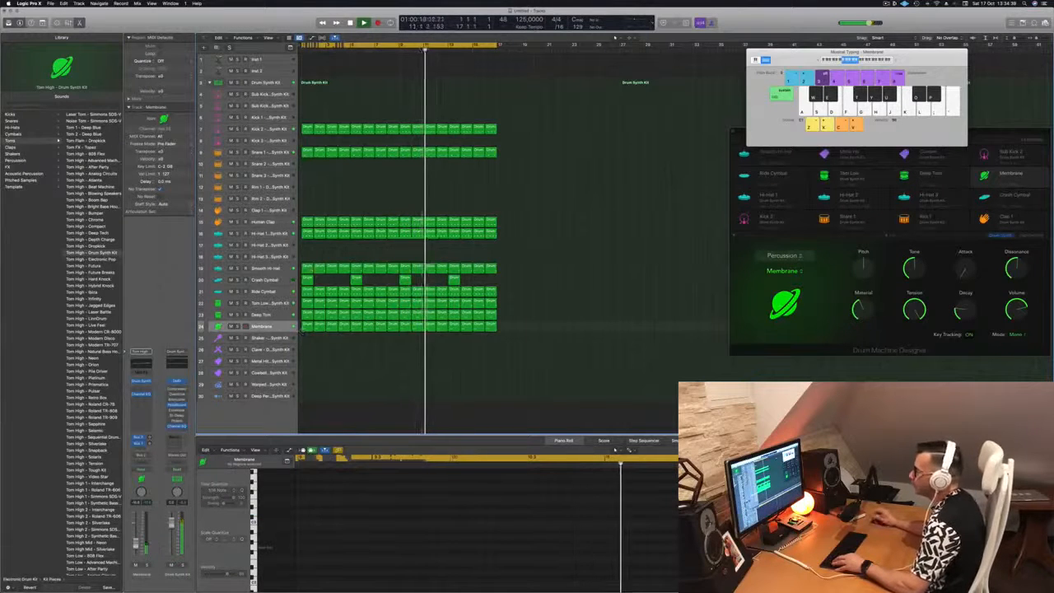
click(306, 220)
drag(306, 221, 305, 341)
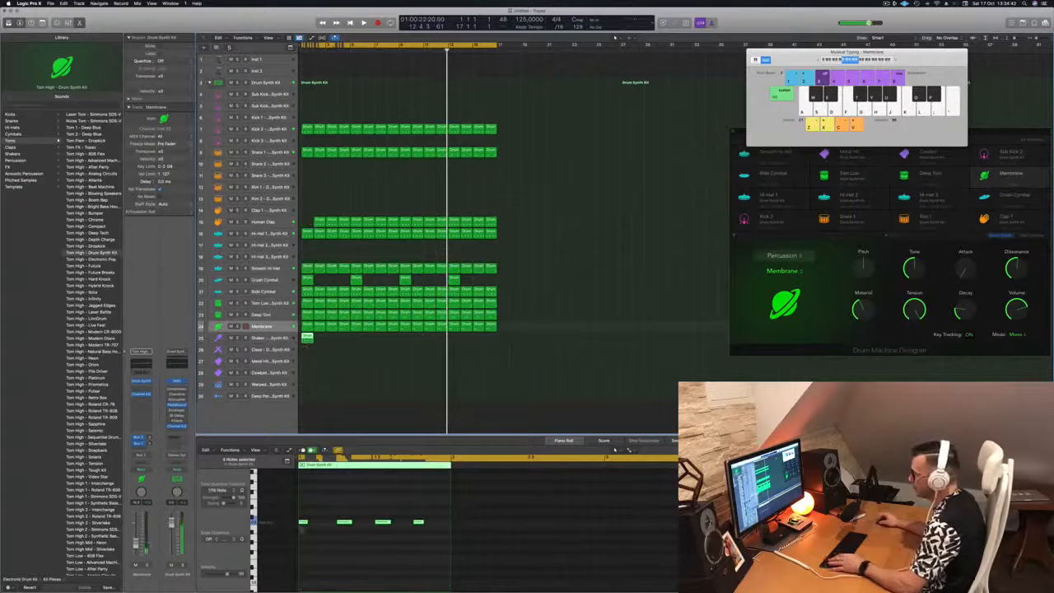
Shift the four Membrane notes slightly later and play to hear the change
drag(303, 517, 496, 561)
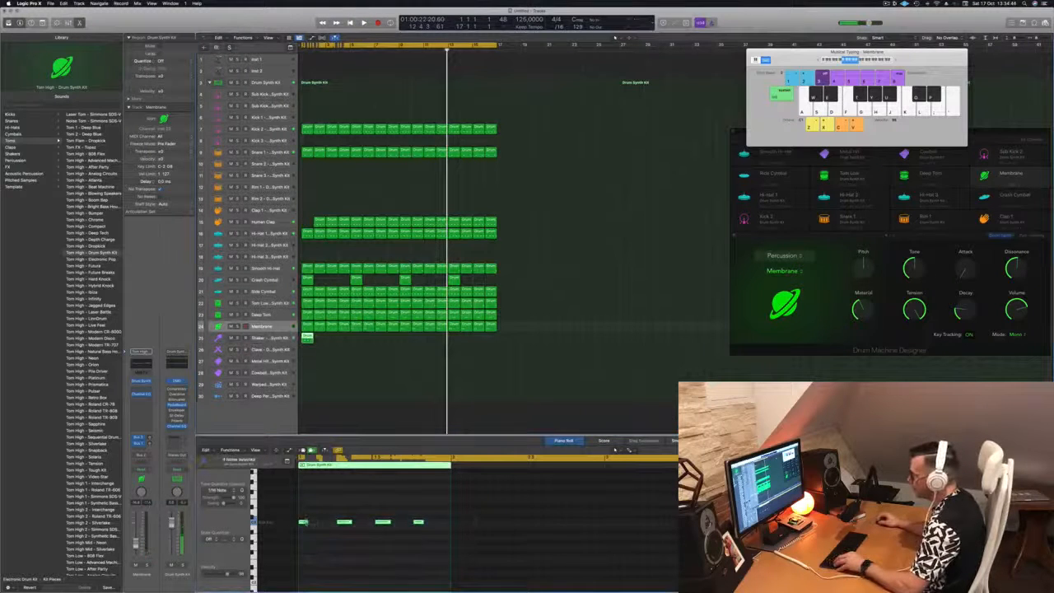
drag(303, 523, 323, 525)
key(space)
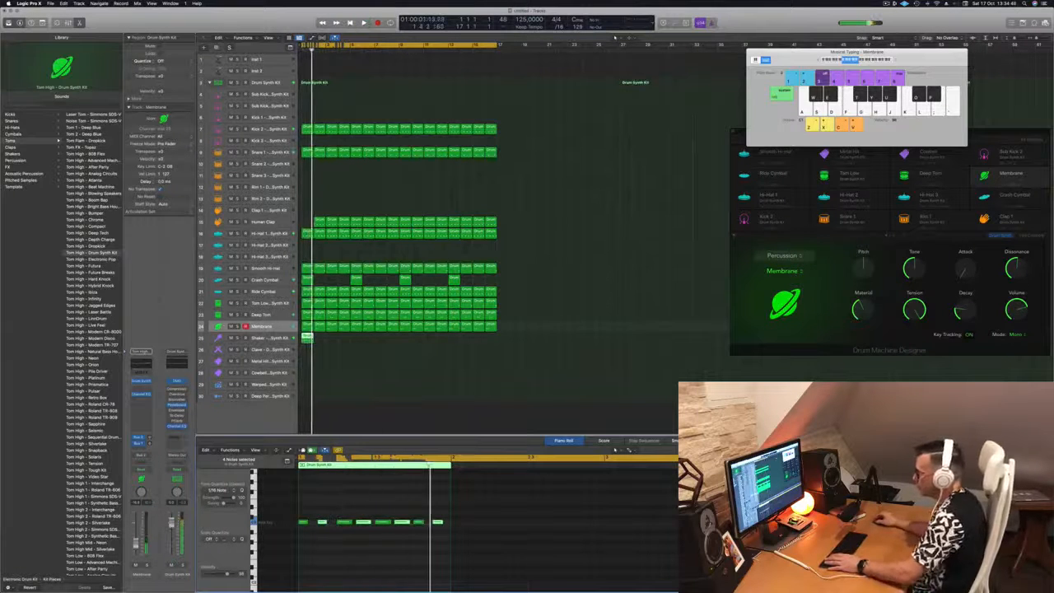
Repeat the Shaker region along the track and play the song from the start
key(Down)
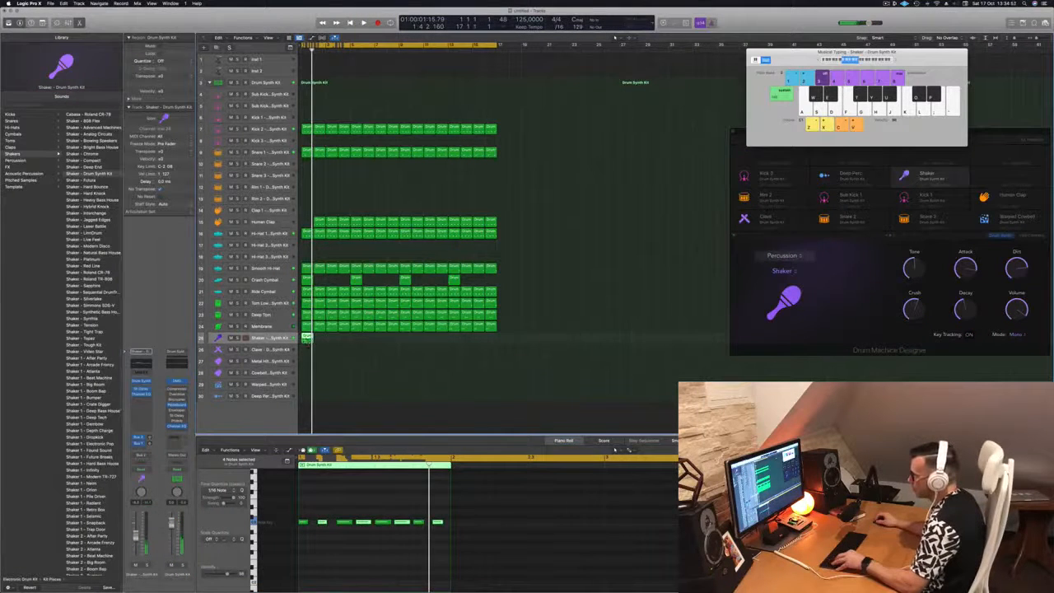
drag(306, 338, 414, 340)
key(space)
drag(136, 535, 136, 539)
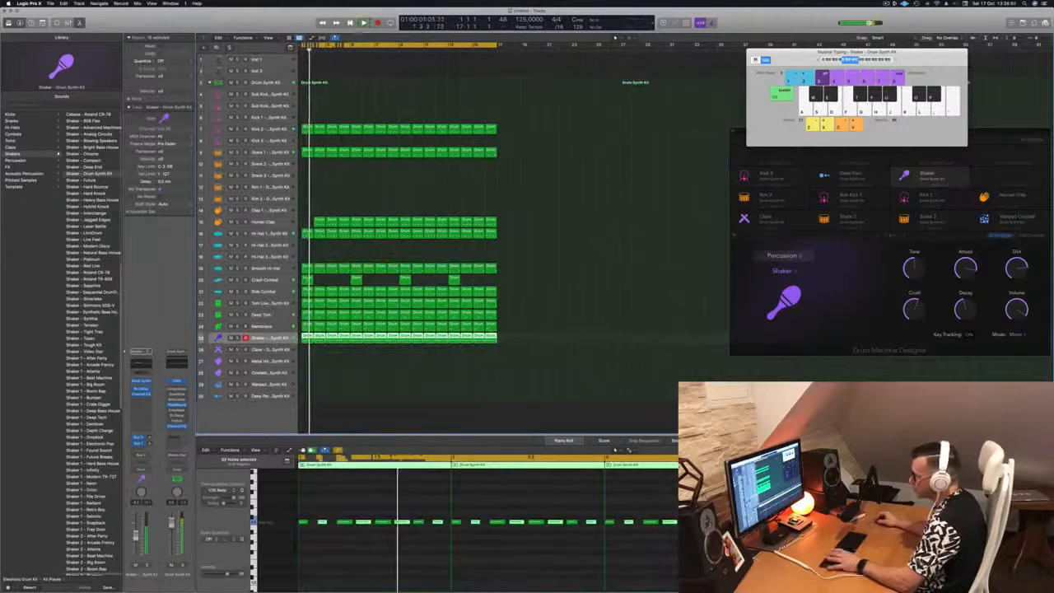
key(Return)
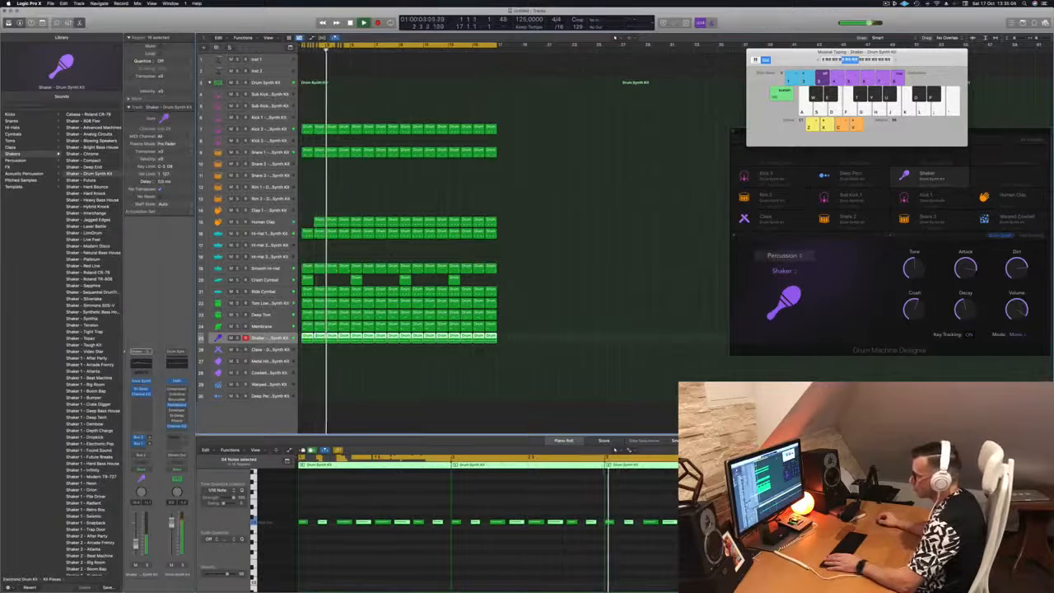
Turn down the Decay knob in the Shaker's Drum Synth while playing, then close the editor
click(141, 383)
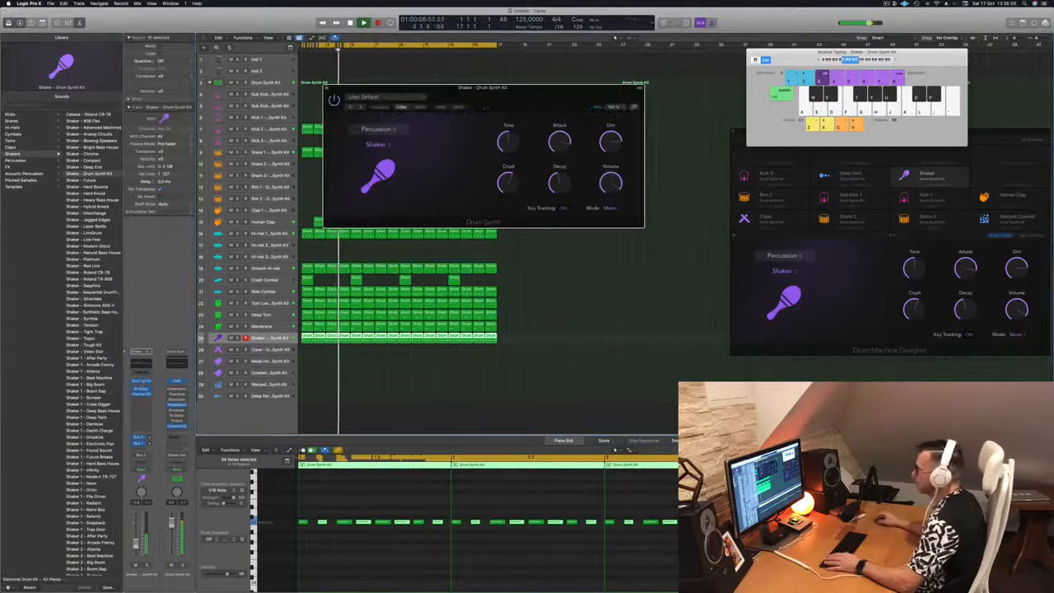
drag(490, 93, 489, 98)
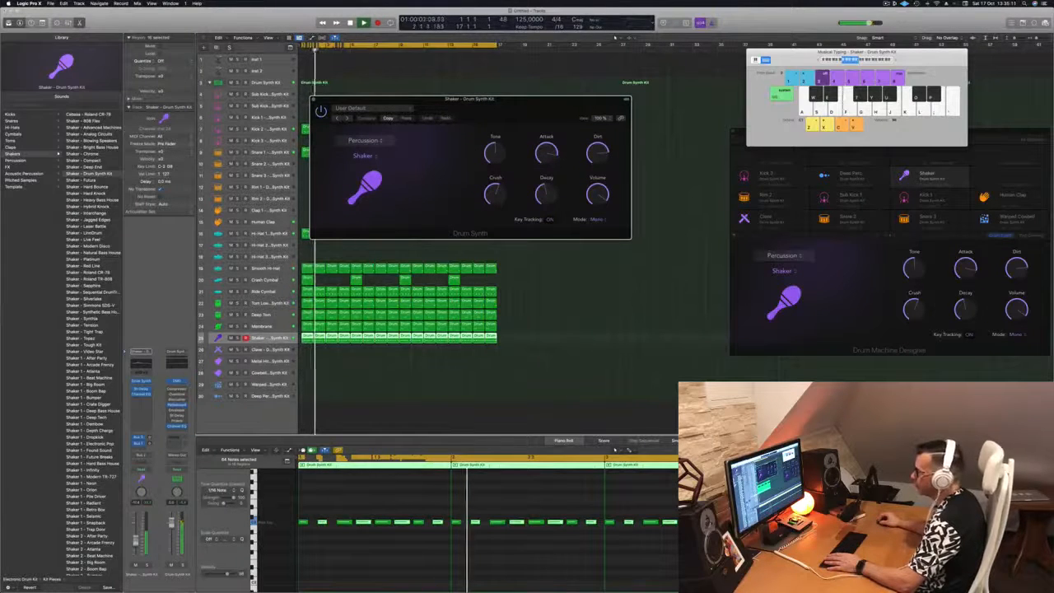
key(Return)
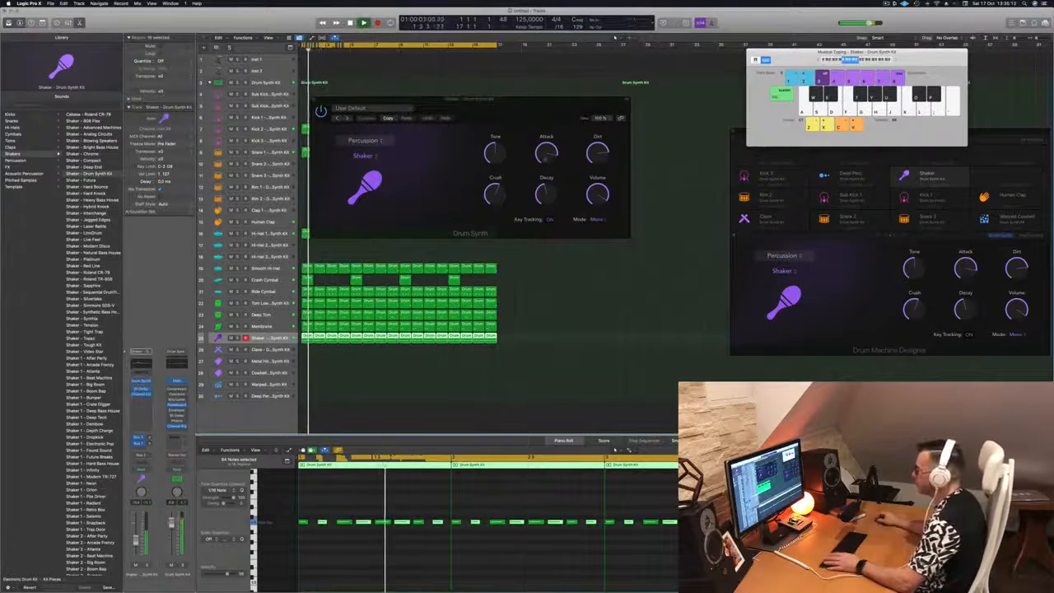
drag(543, 195, 544, 223)
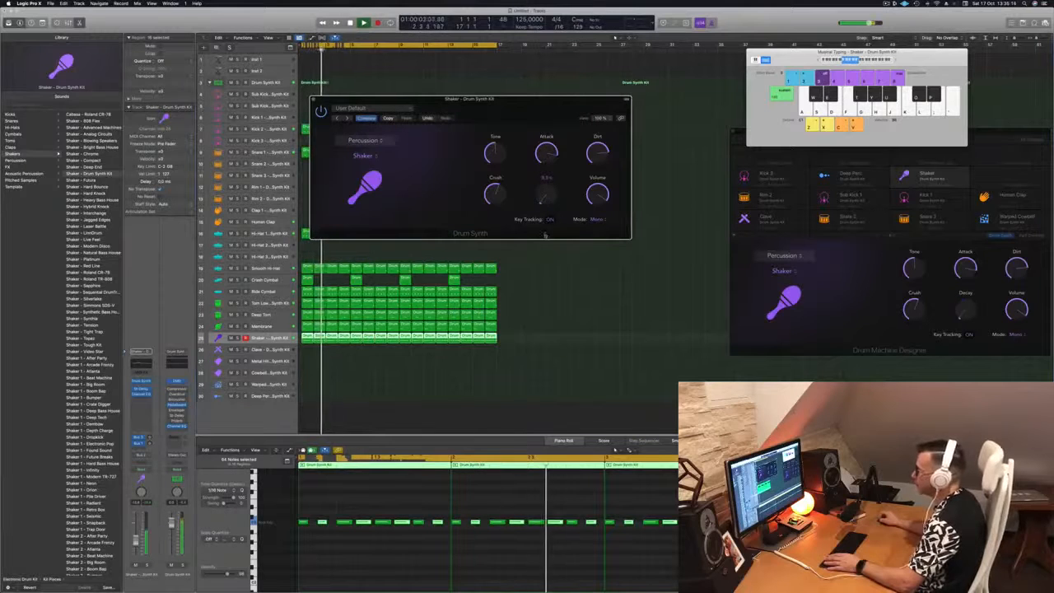
key(Return)
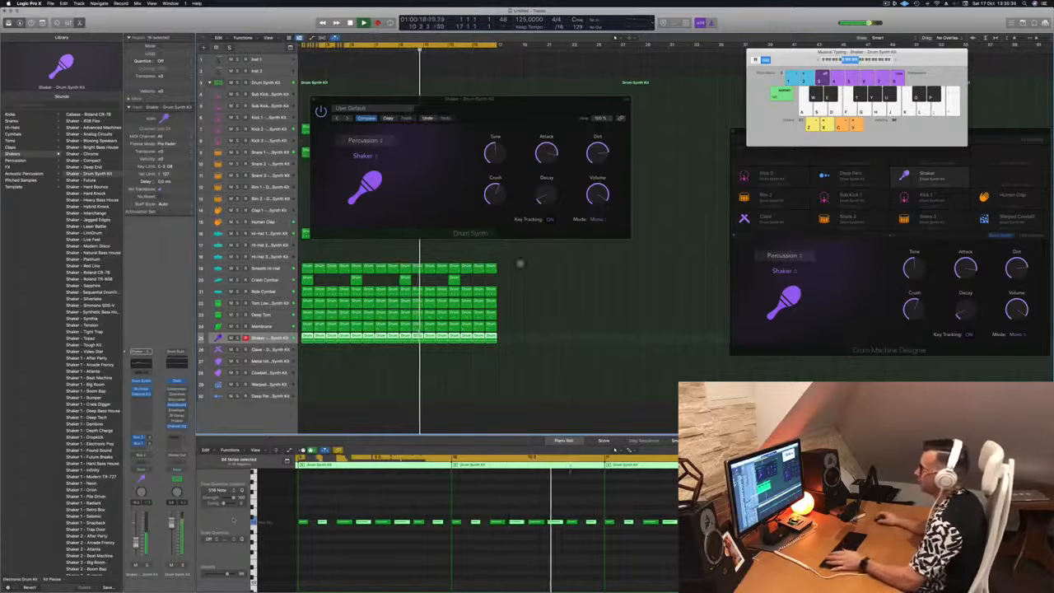
drag(535, 102, 579, 210)
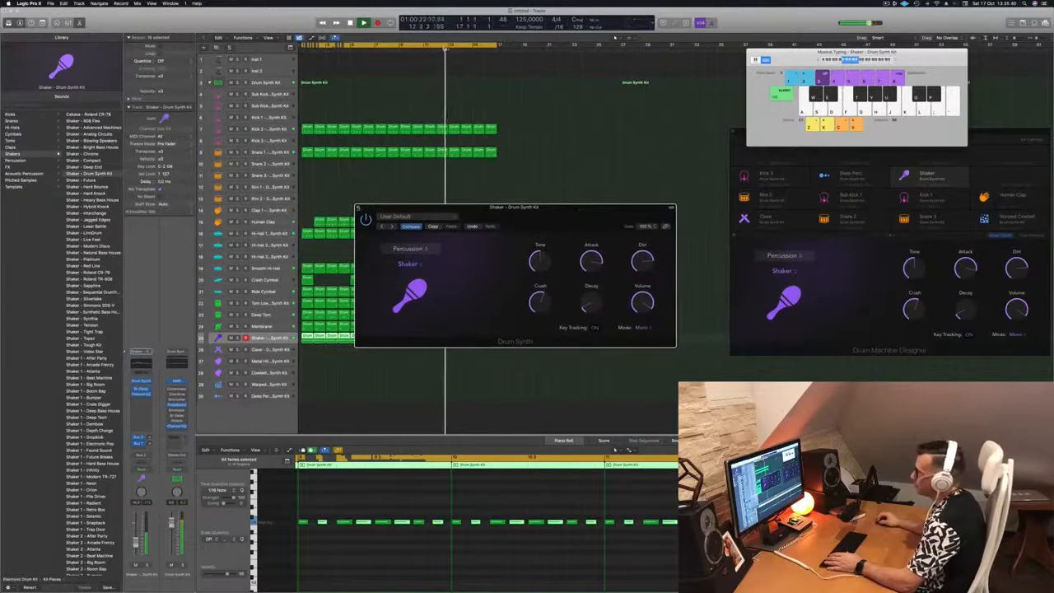
click(358, 208)
click(379, 181)
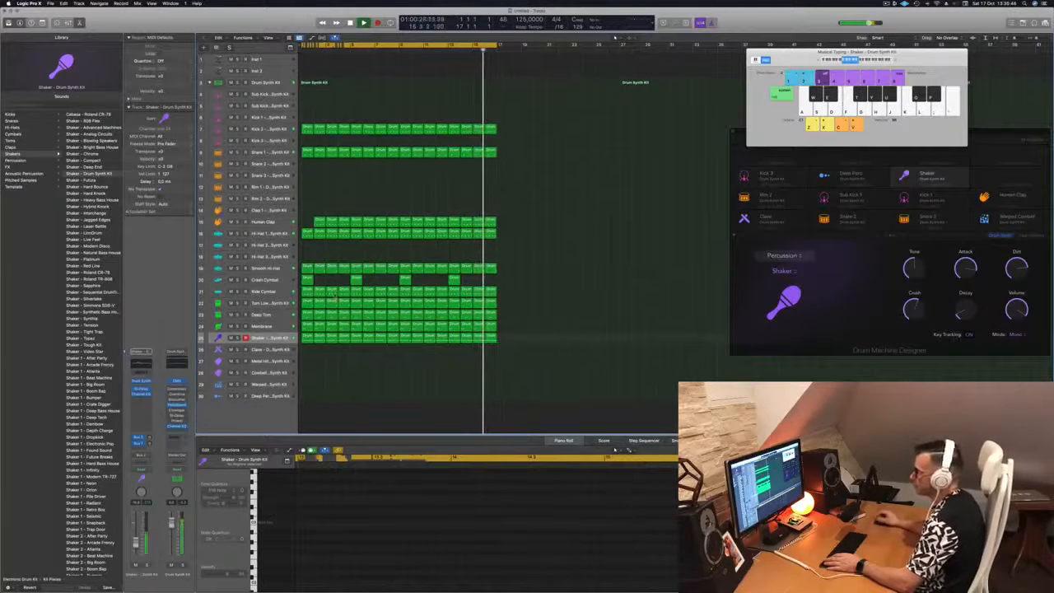
Copy the short Crash Cymbal region onto the Clave track and select its single note
click(307, 279)
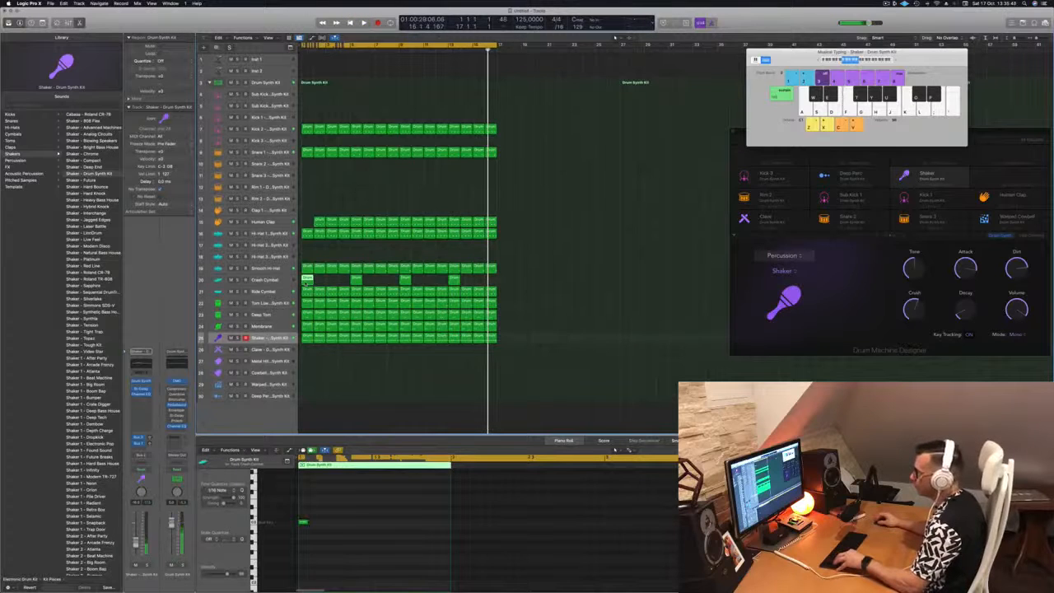
drag(307, 280, 319, 349)
key(space)
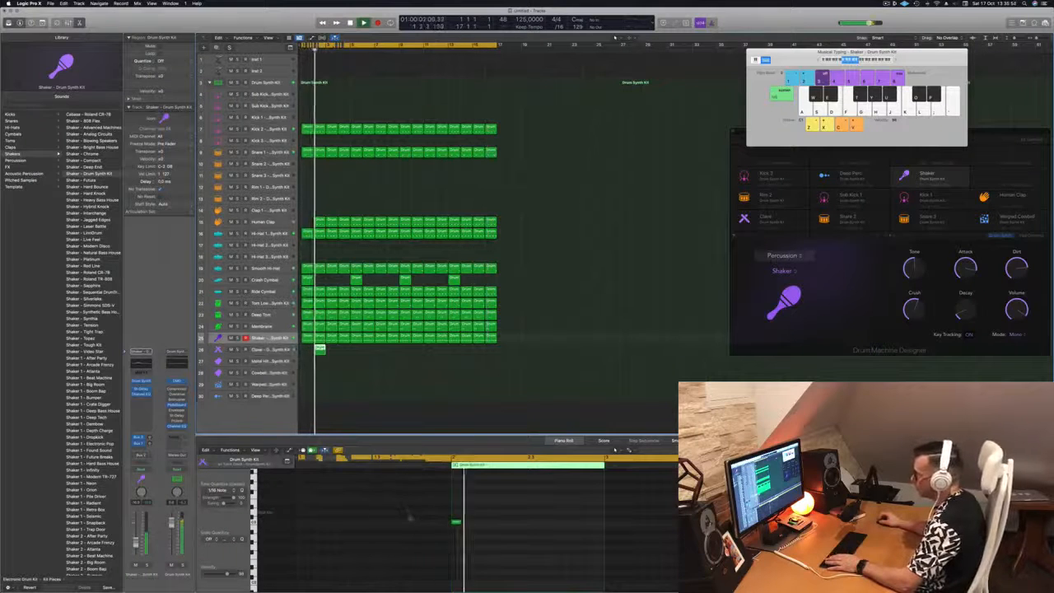
drag(430, 509, 470, 536)
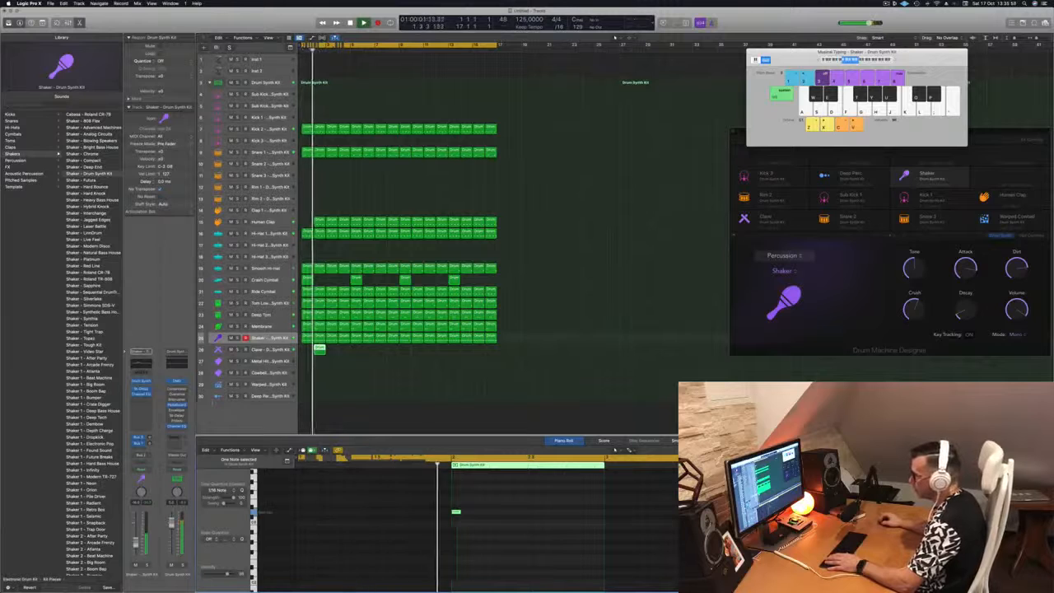
Duplicate the Clave region along the track into eight repeated regions
key(Down)
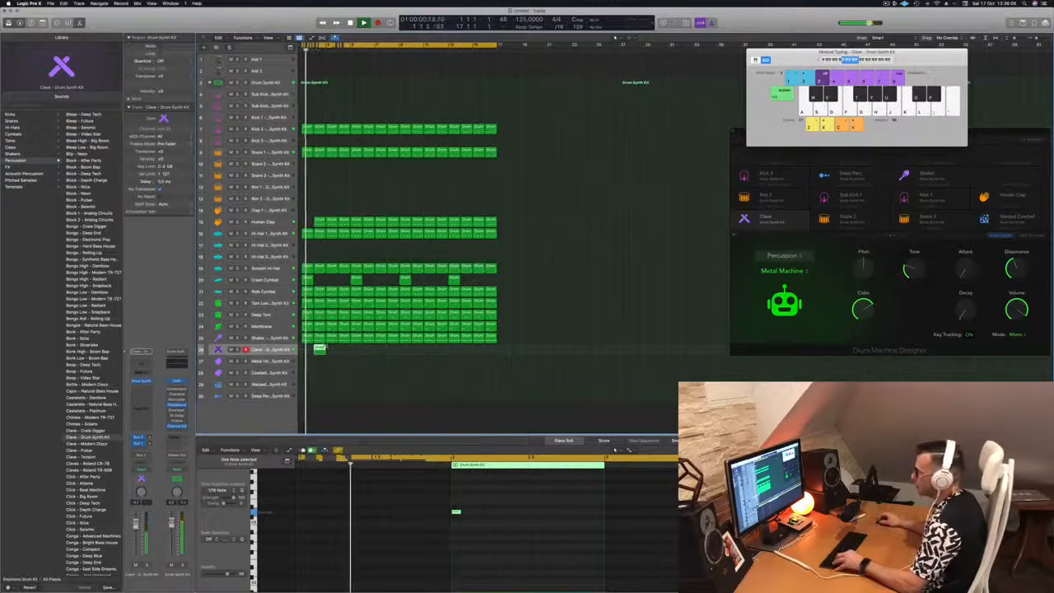
drag(351, 354, 419, 355)
scroll(413, 363, down, 4)
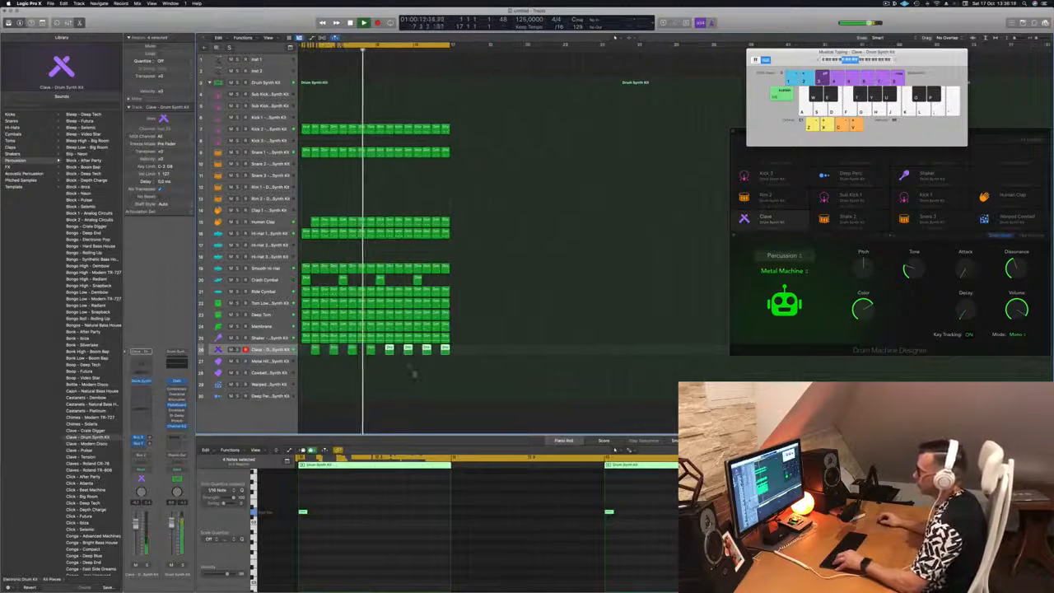
click(404, 384)
scroll(405, 384, down, 1)
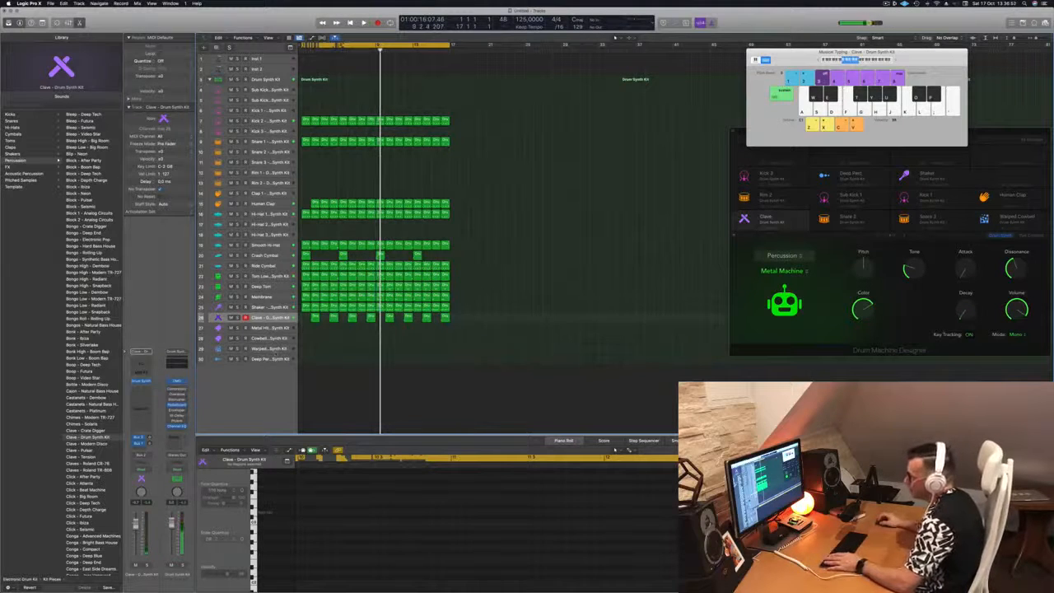
Select the Cowbell track and audition the kit from the start
click(272, 338)
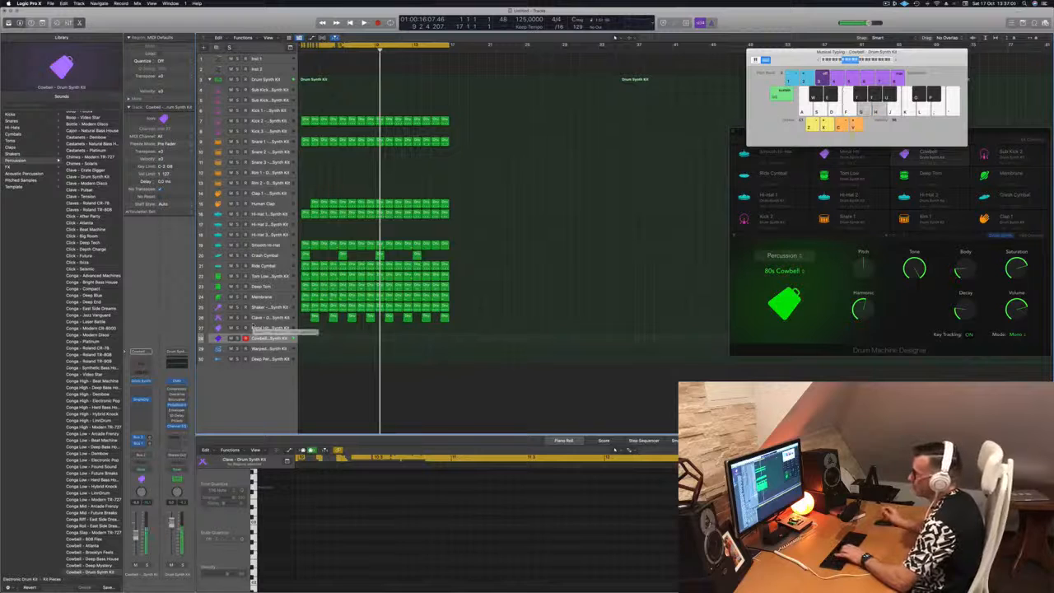
key(Return)
key(space)
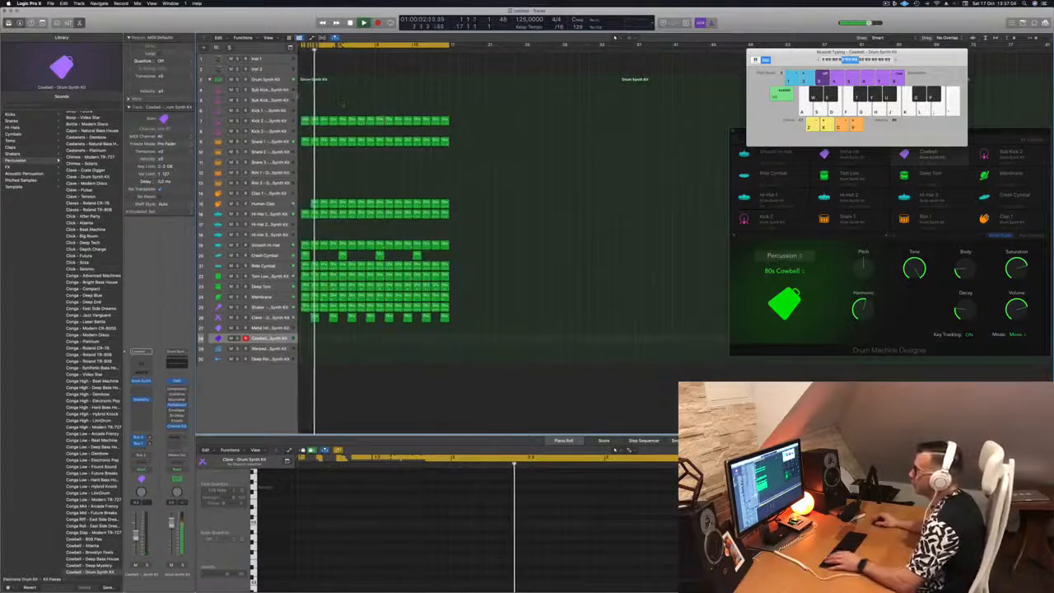
key(space)
Select the Kick 2 track to show its Hard Kick sound, replay, and return to the start
click(277, 121)
key(Return)
key(space)
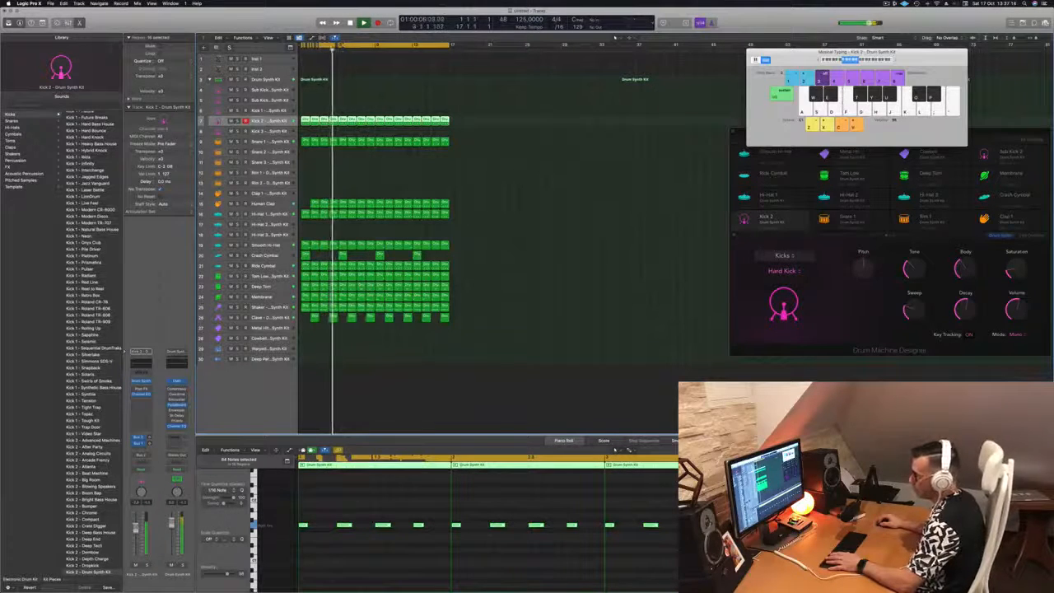
click(373, 421)
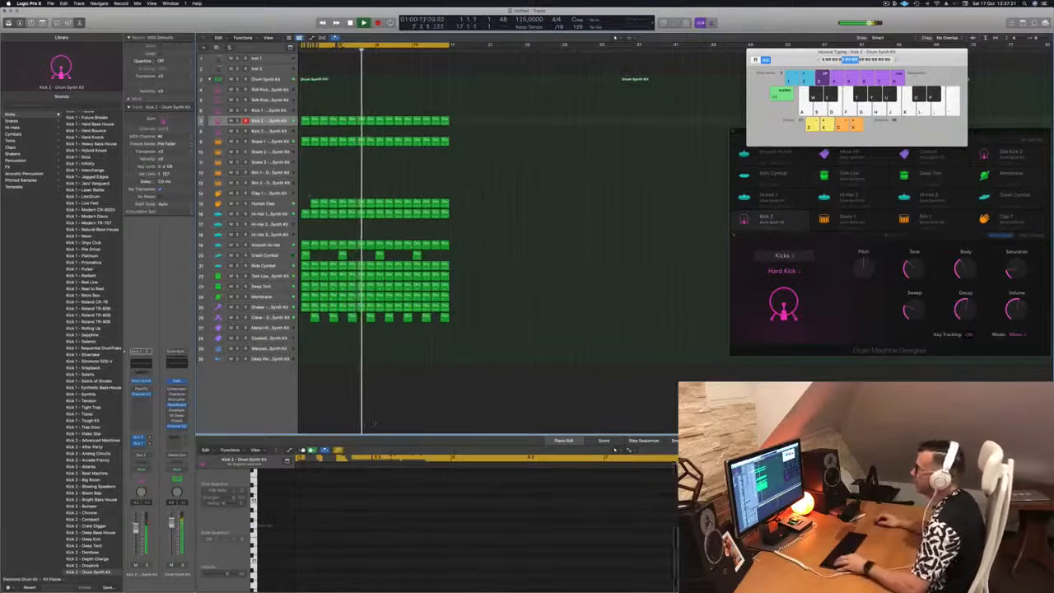
click(314, 203)
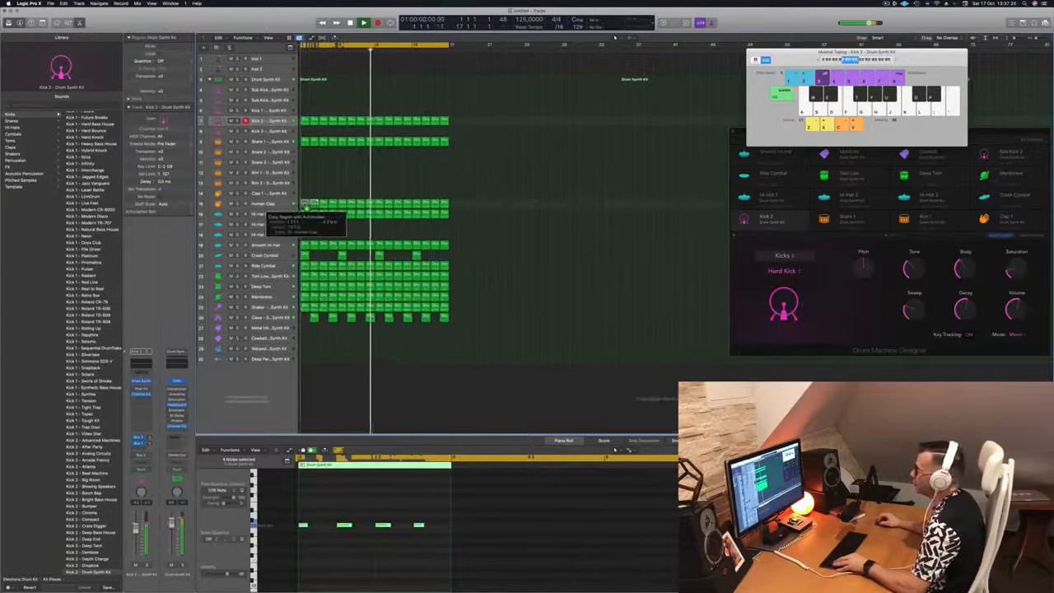
click(335, 180)
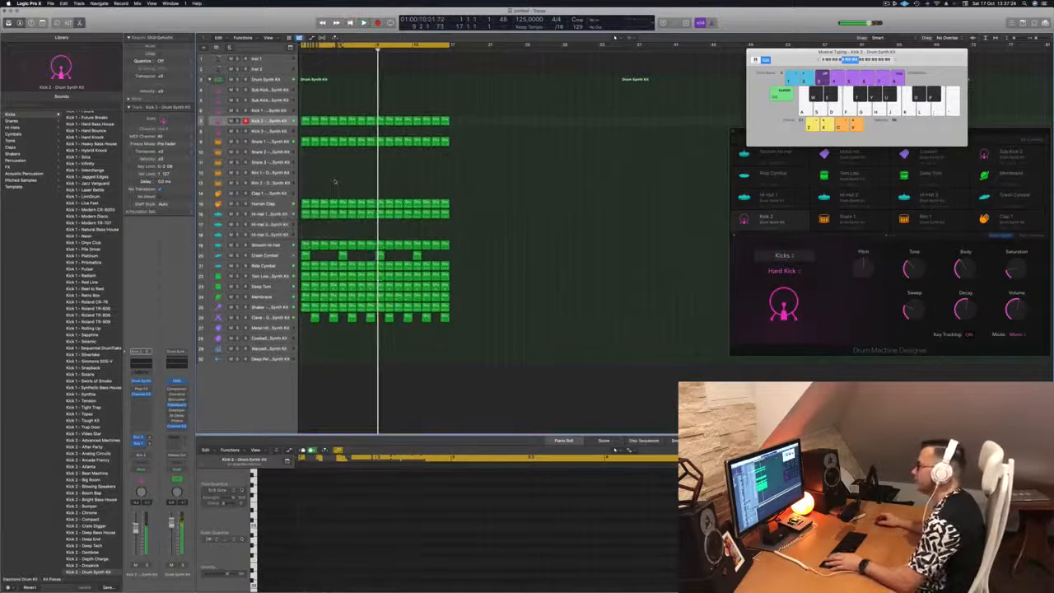
key(Return)
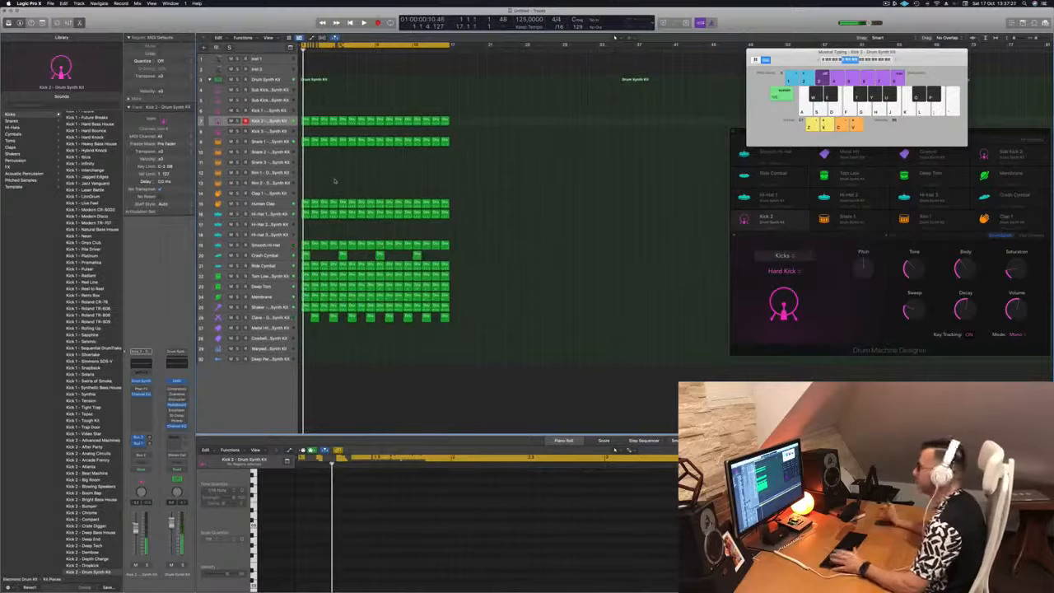